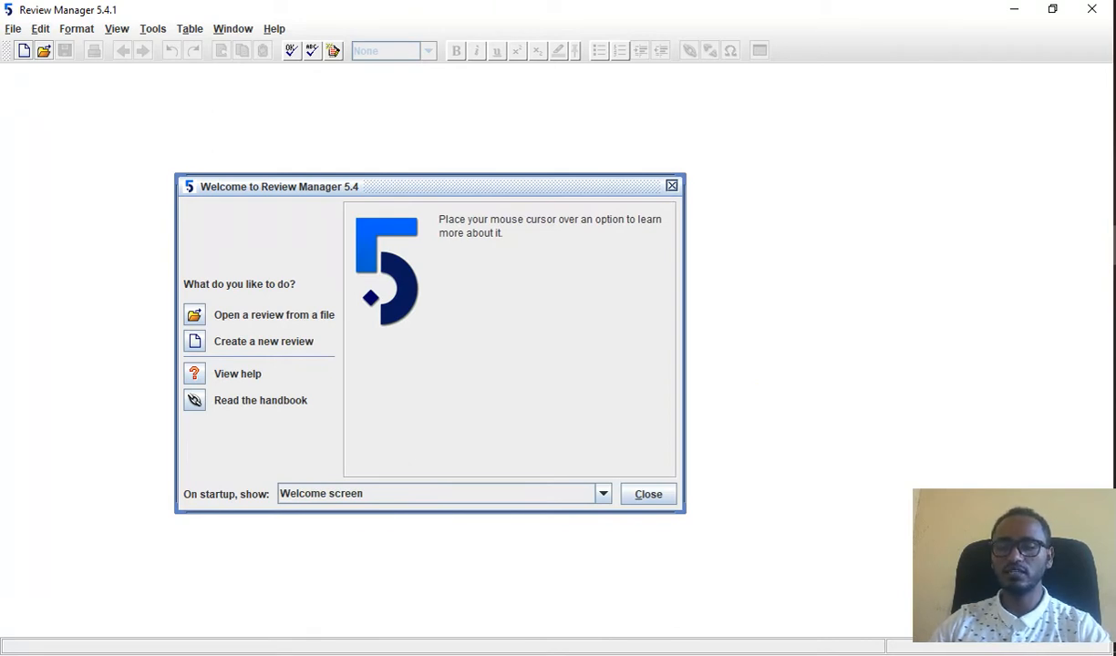
Switch to the Opera browser and search the web for "revman software for meta-analysis free download".
{"action": "left_click", "coordinate": [1114, 446]}
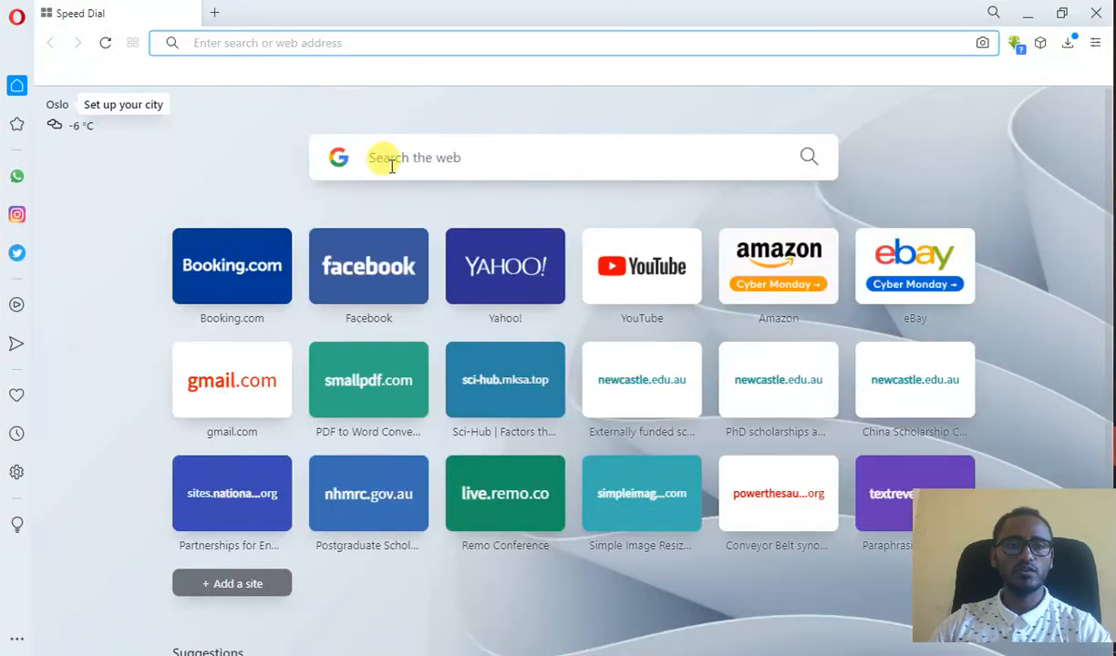
{"action": "left_click", "coordinate": [394, 172]}
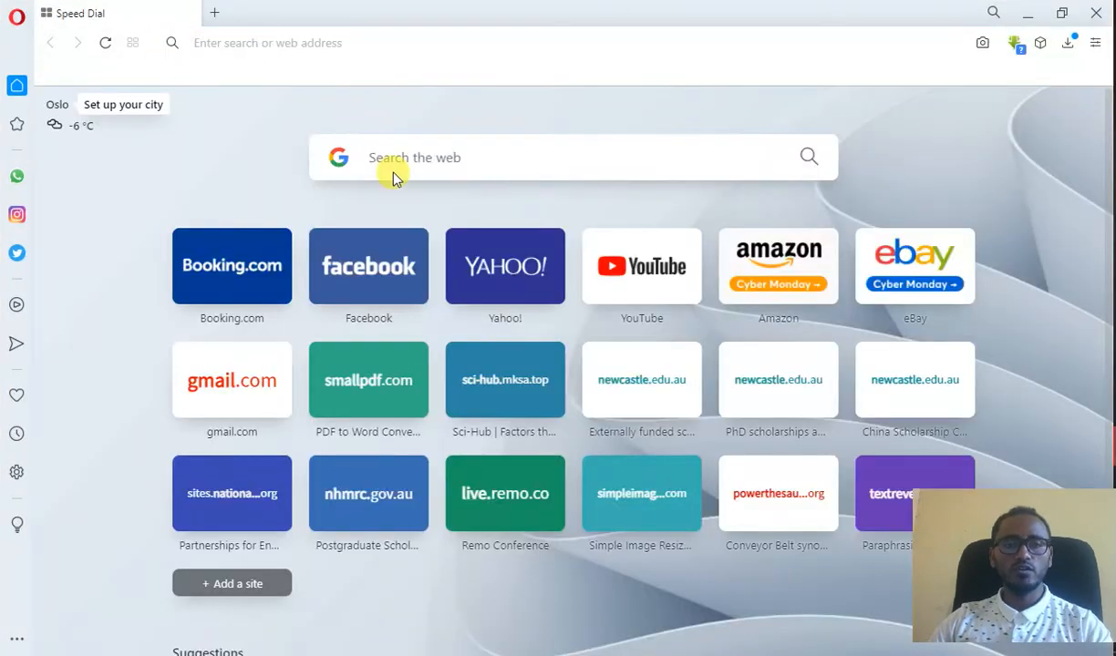
{"action": "type", "text": "R"}
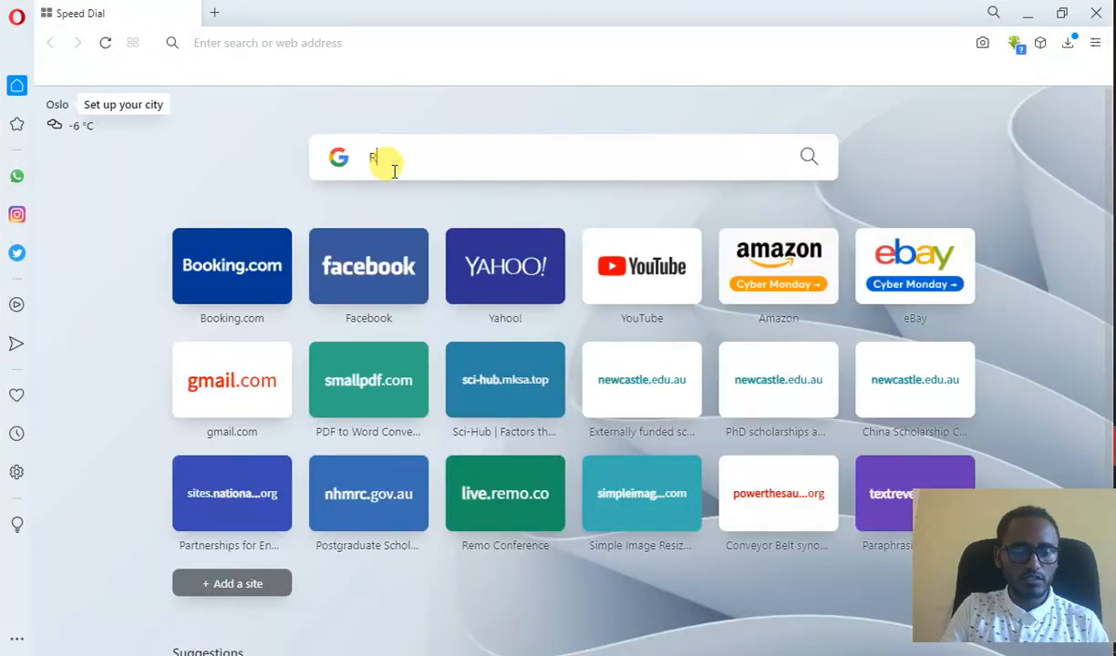
{"action": "type", "text": "evman"}
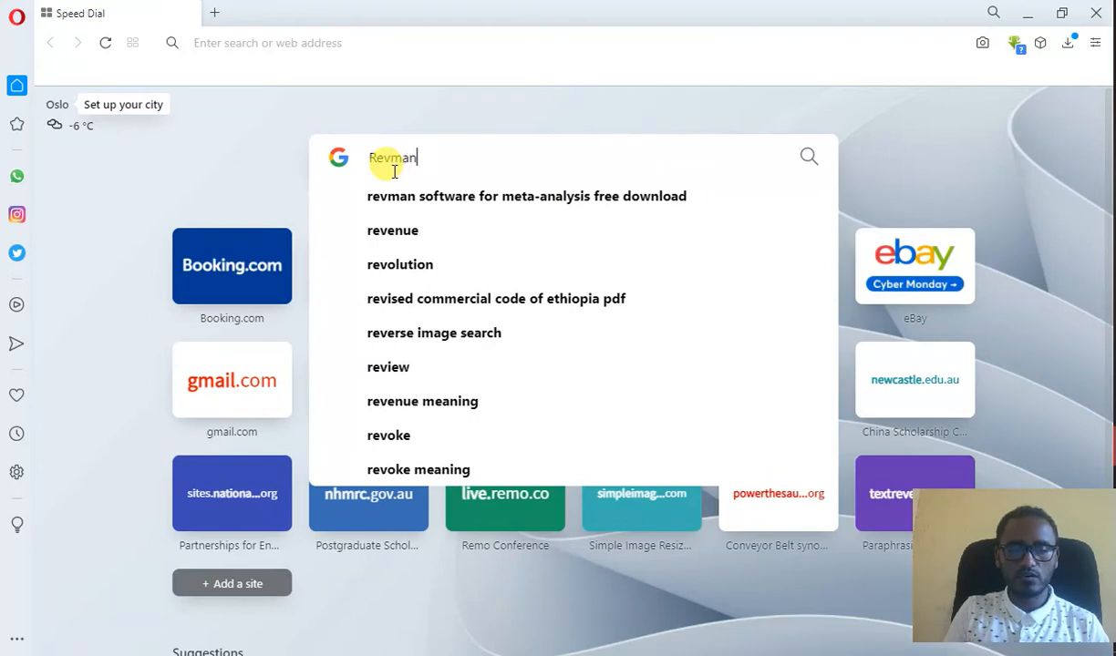
{"action": "left_click", "coordinate": [405, 185]}
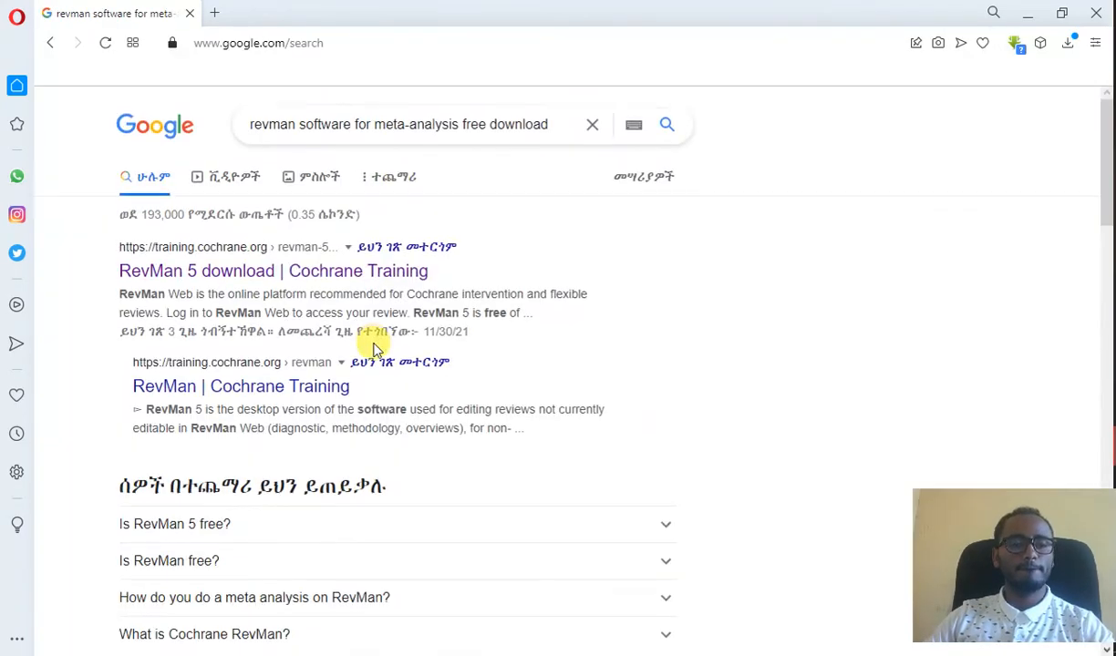
Open the Medium article on Review Manager software (RevMan version 5.4.1) and follow its link to the RevMan download page.
{"action": "scroll", "coordinate": [374, 346], "scroll_direction": "down", "scroll_amount": 5}
{"action": "scroll", "coordinate": [374, 347], "scroll_direction": "down", "scroll_amount": 6}
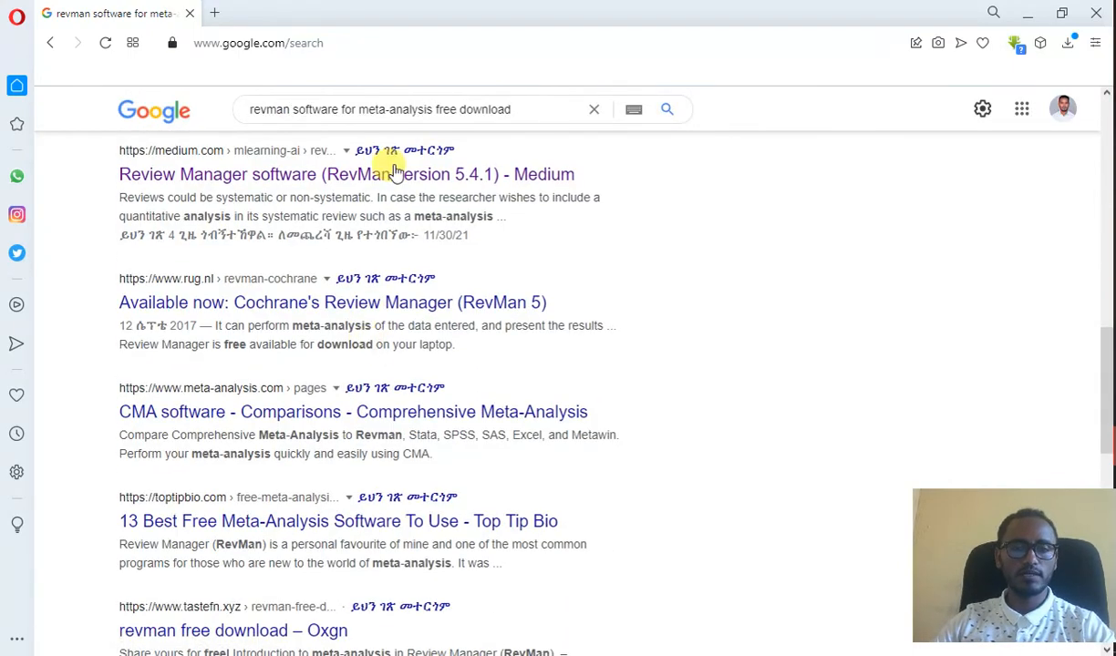
{"action": "left_click", "coordinate": [363, 174]}
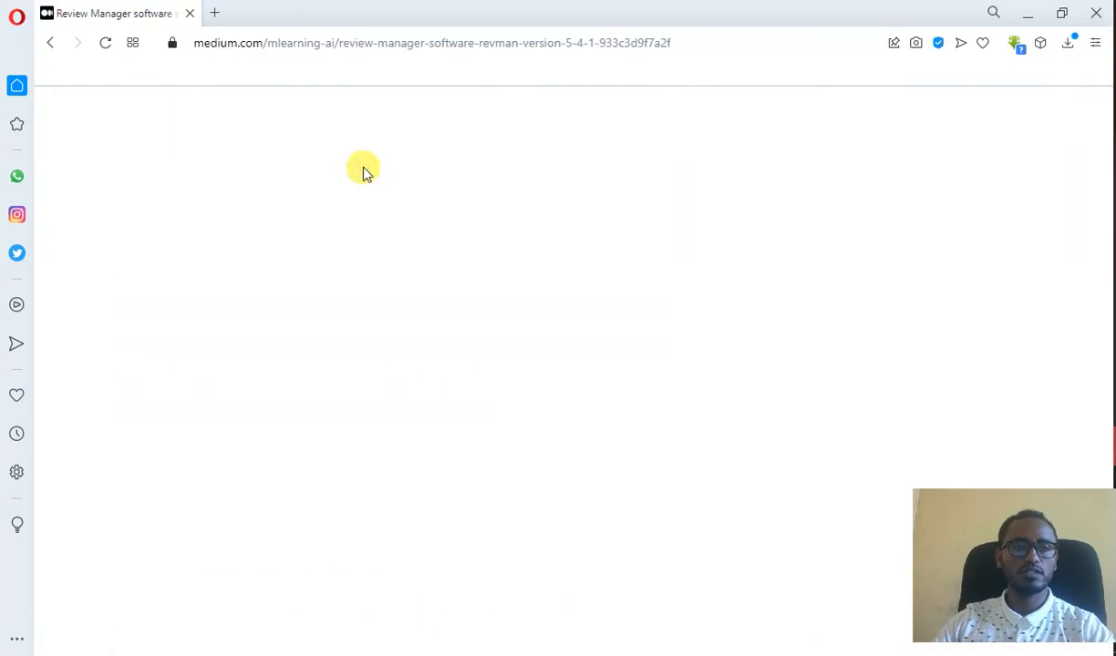
{"action": "scroll", "coordinate": [450, 231], "scroll_direction": "down", "scroll_amount": 15}
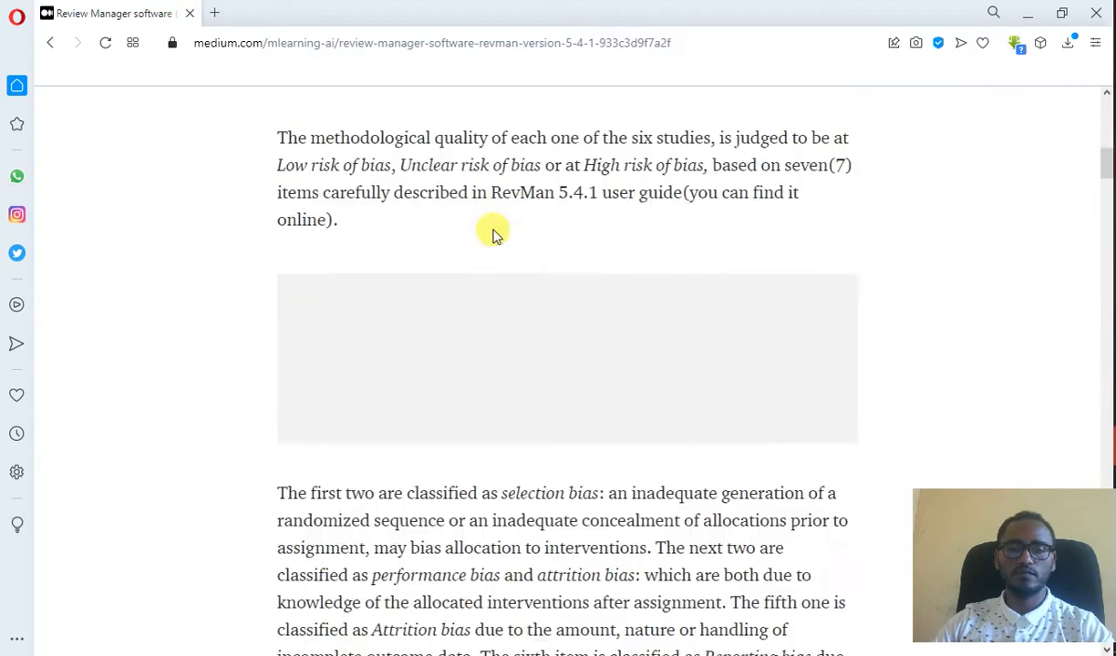
{"action": "scroll", "coordinate": [547, 235], "scroll_direction": "down", "scroll_amount": 2}
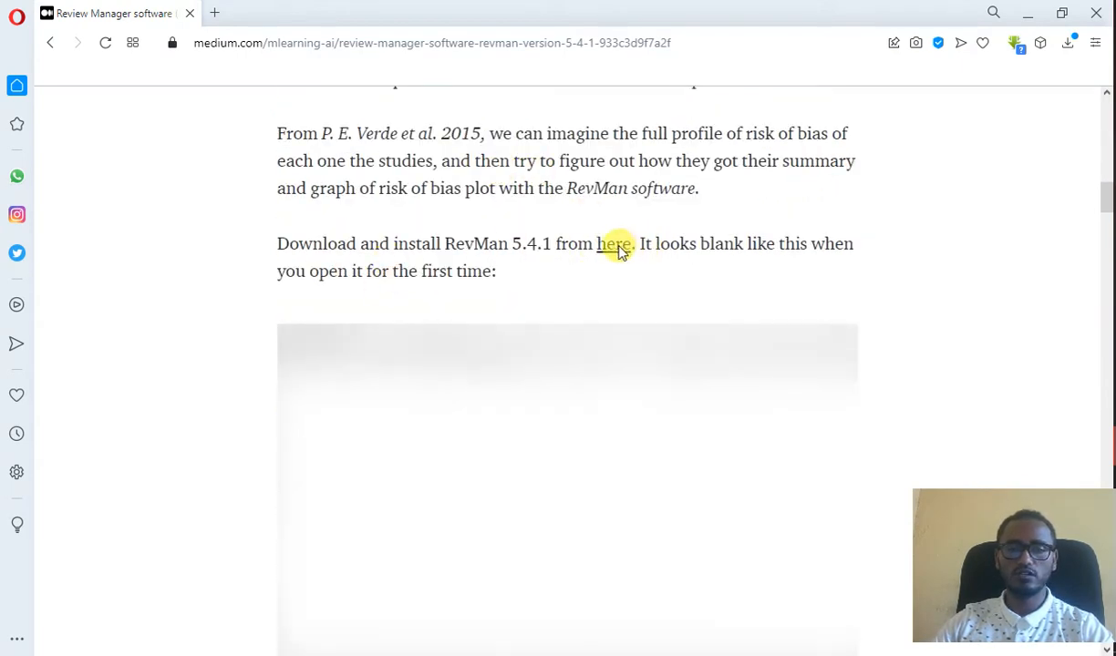
{"action": "left_click", "coordinate": [616, 247]}
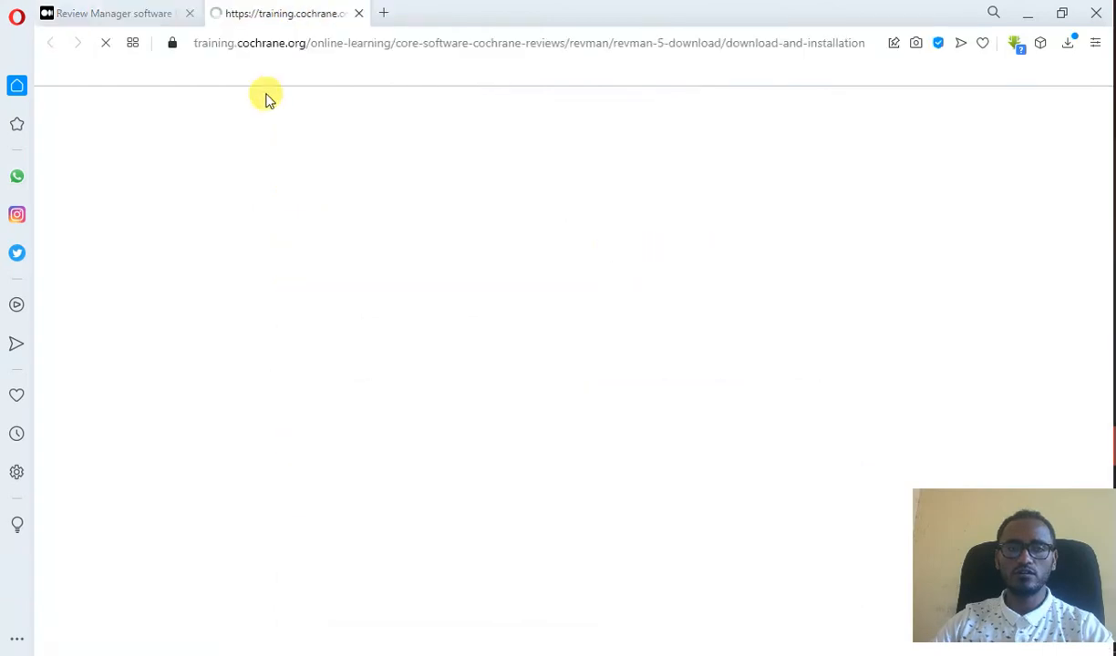
Start the 64-bit Windows download of RevMan, cancel saving the installer, and return to Review Manager.
{"action": "scroll", "coordinate": [543, 238], "scroll_direction": "down", "scroll_amount": 10}
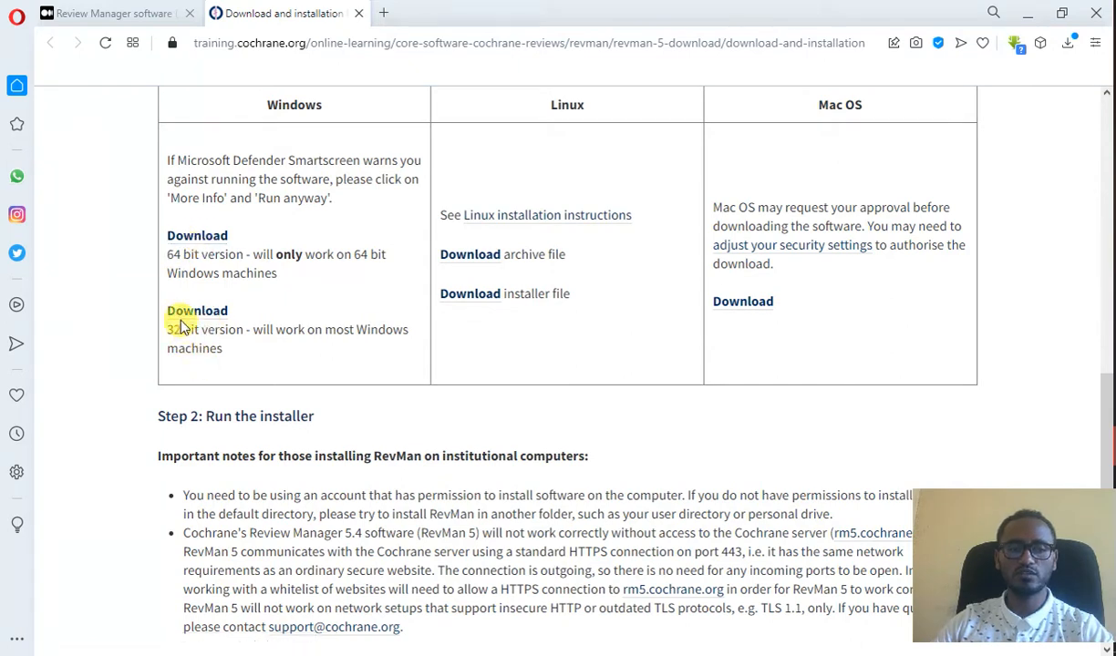
{"action": "left_click", "coordinate": [193, 240]}
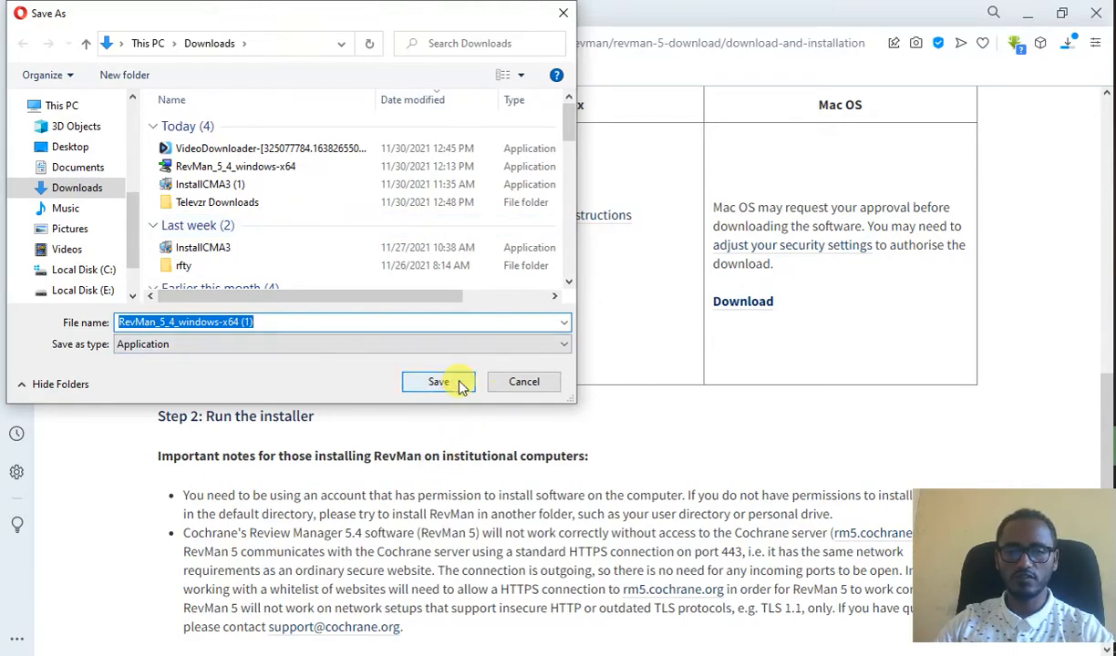
{"action": "left_click", "coordinate": [524, 383]}
{"action": "left_click", "coordinate": [1034, 9]}
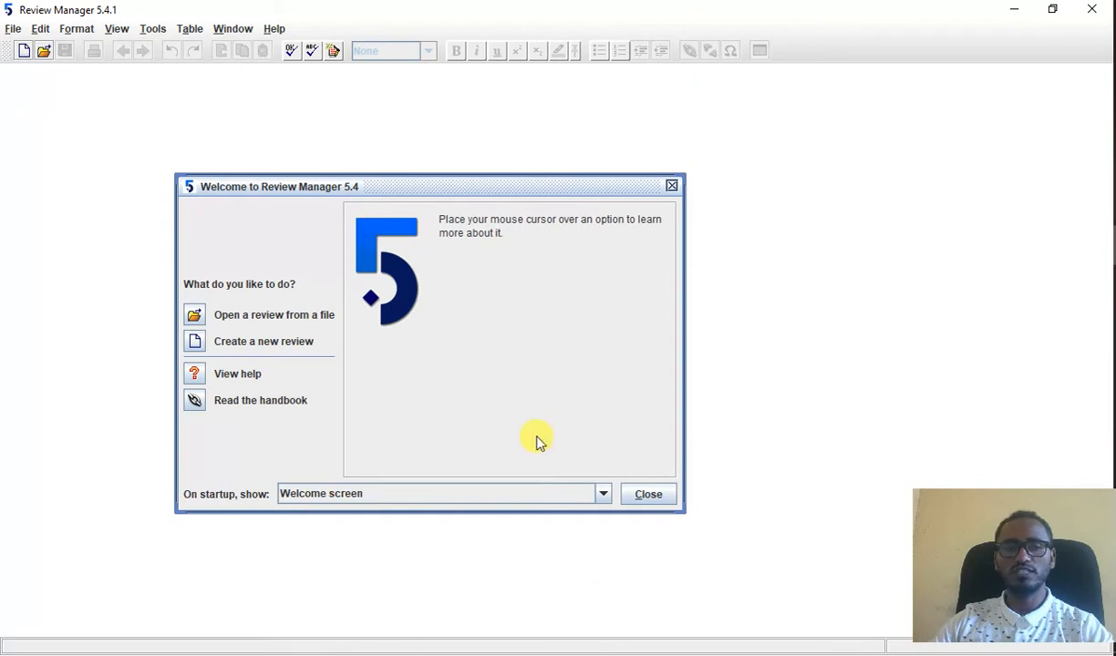
Start a new review and choose Intervention review as its type in the New Review Wizard.
{"action": "mouse_move", "coordinate": [248, 315]}
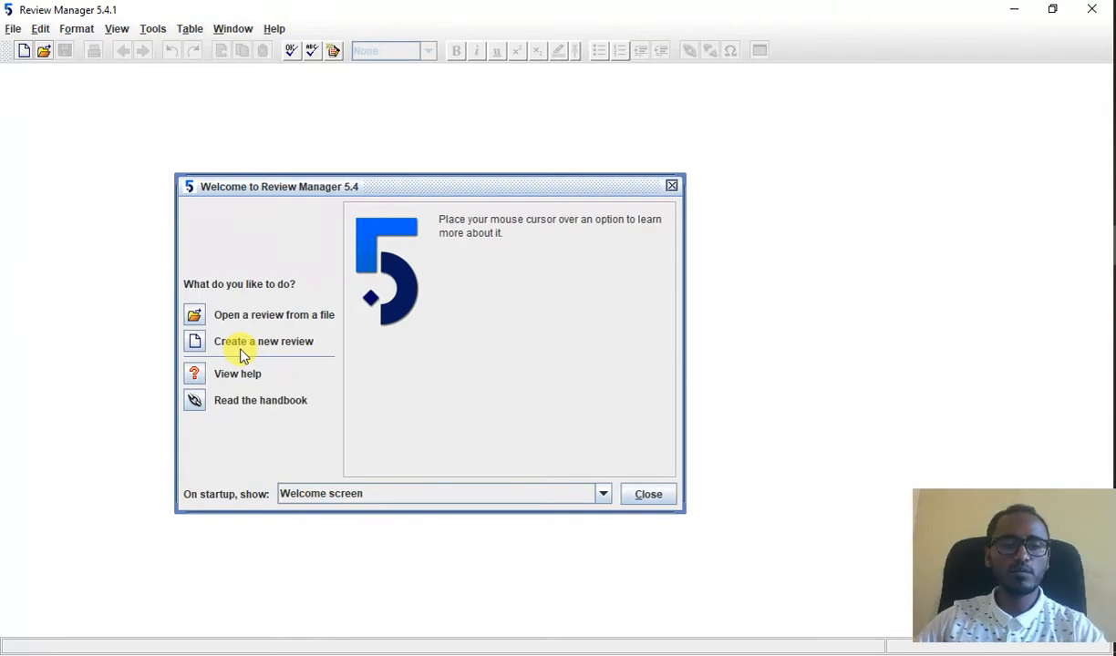
{"action": "mouse_move", "coordinate": [244, 349]}
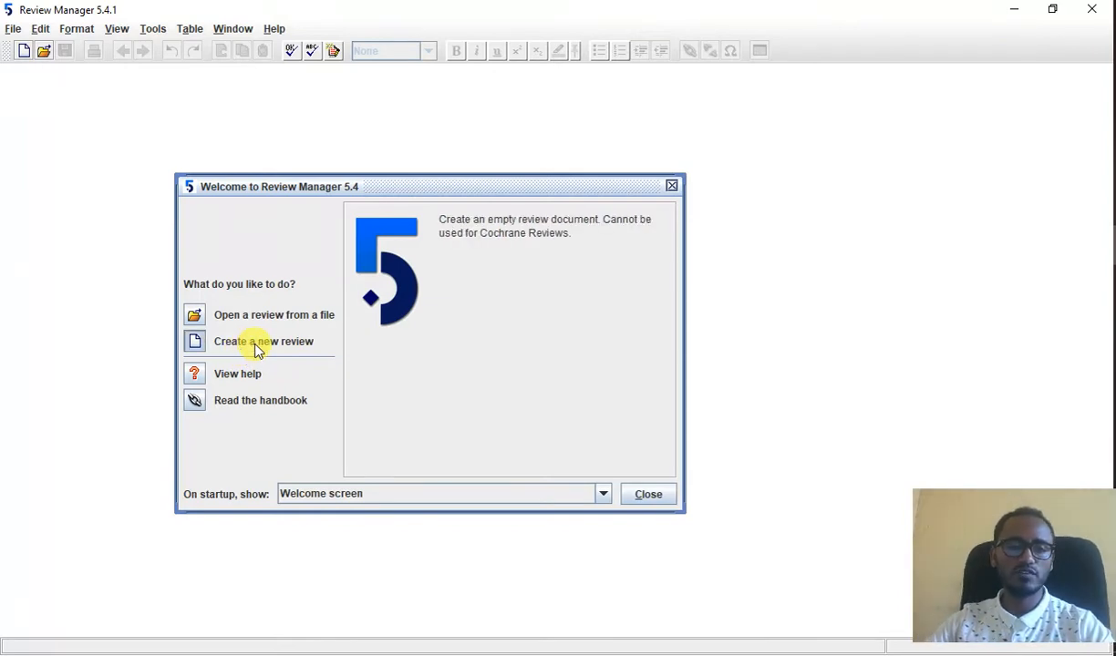
{"action": "left_click", "coordinate": [258, 351]}
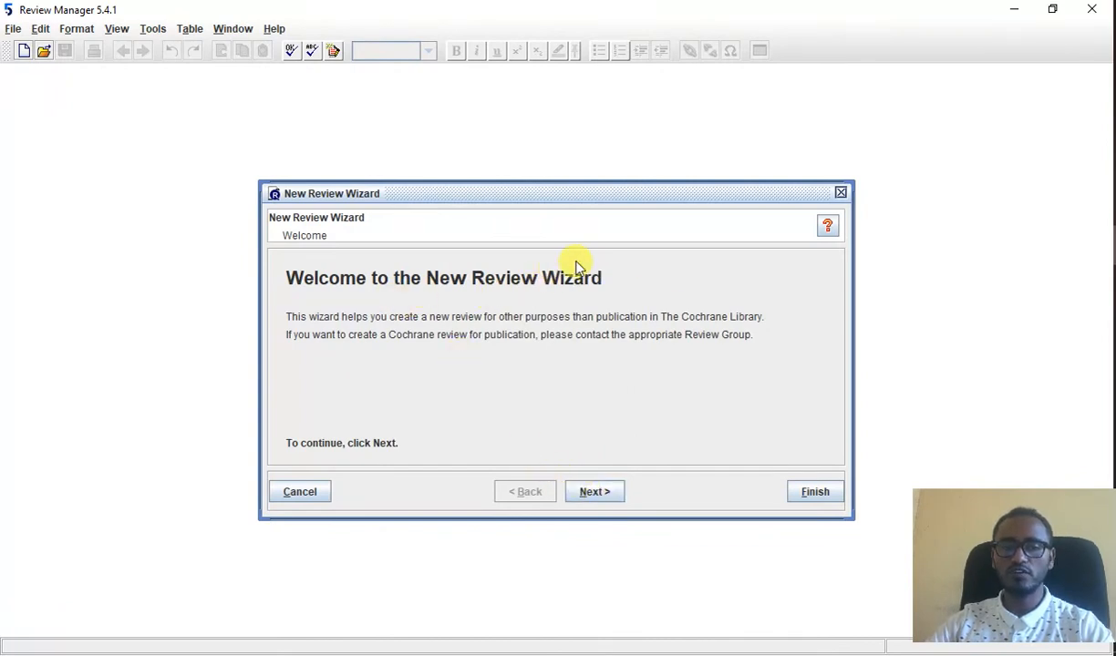
{"action": "left_click", "coordinate": [616, 492]}
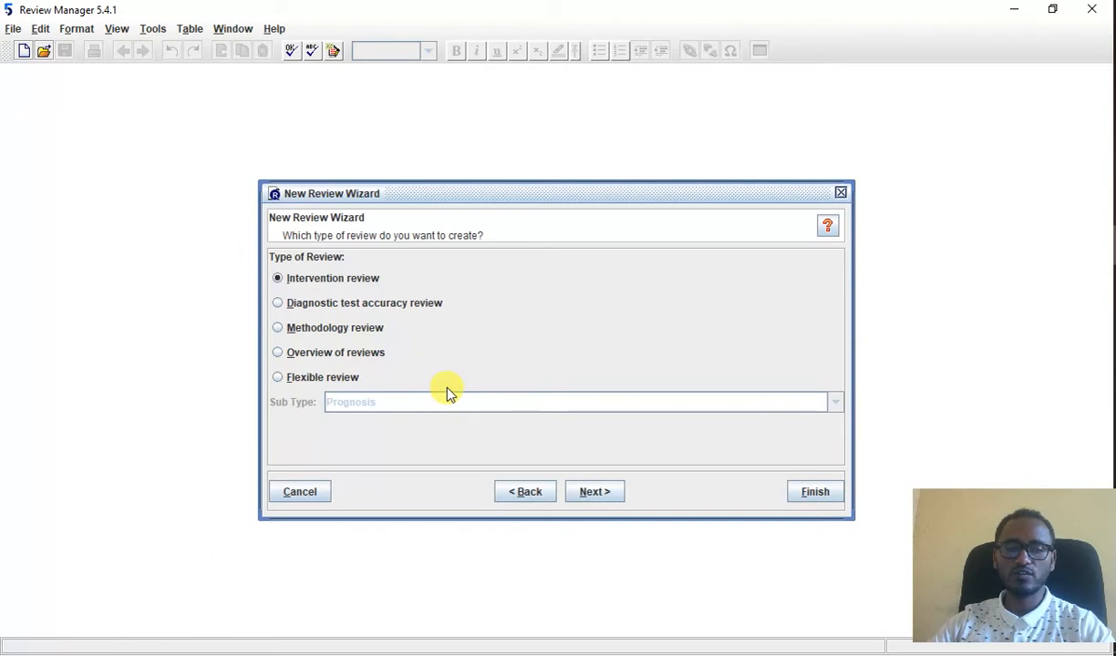
{"action": "left_click", "coordinate": [307, 282]}
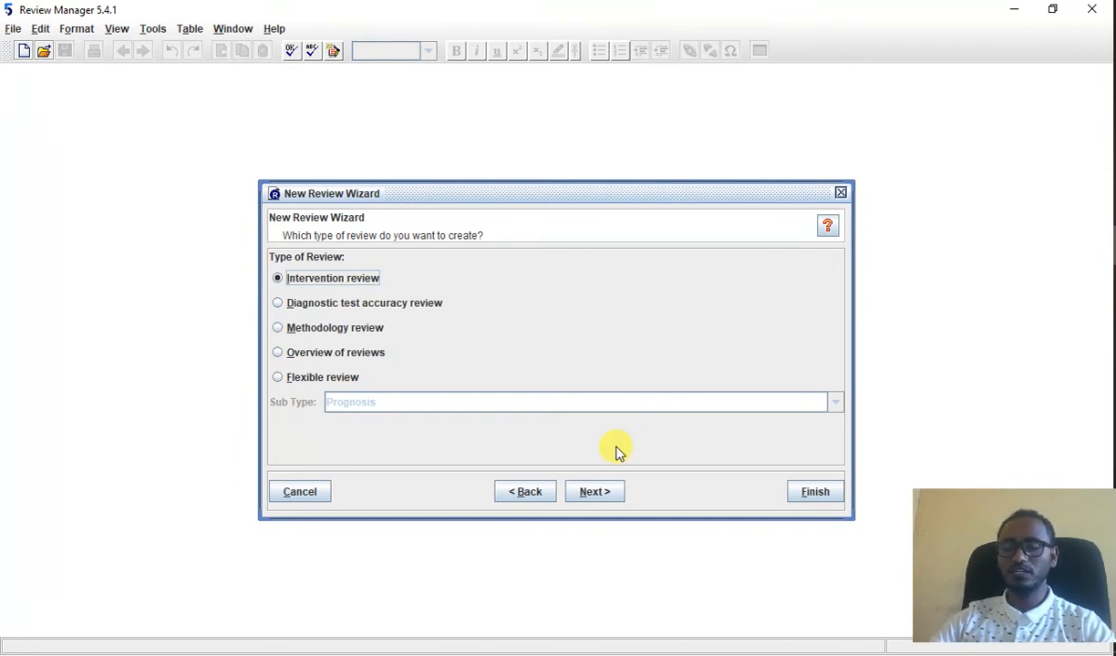
{"action": "left_click", "coordinate": [593, 504]}
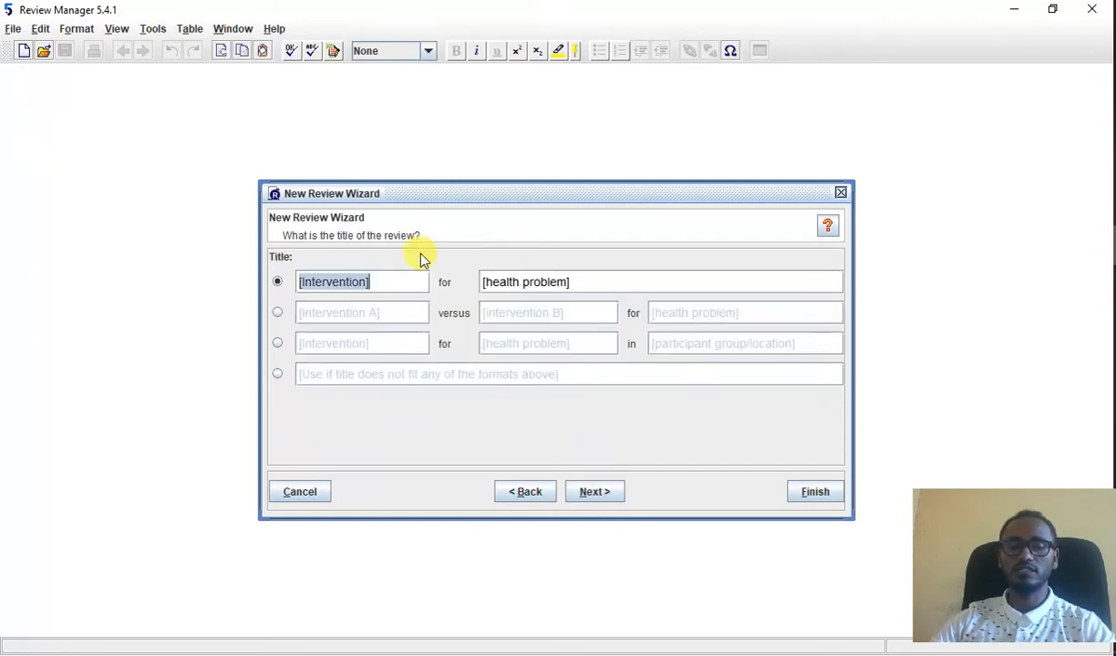
Title the review "CS for SVD", using CS as the intervention and SVD as the health problem.
{"action": "left_click", "coordinate": [584, 289]}
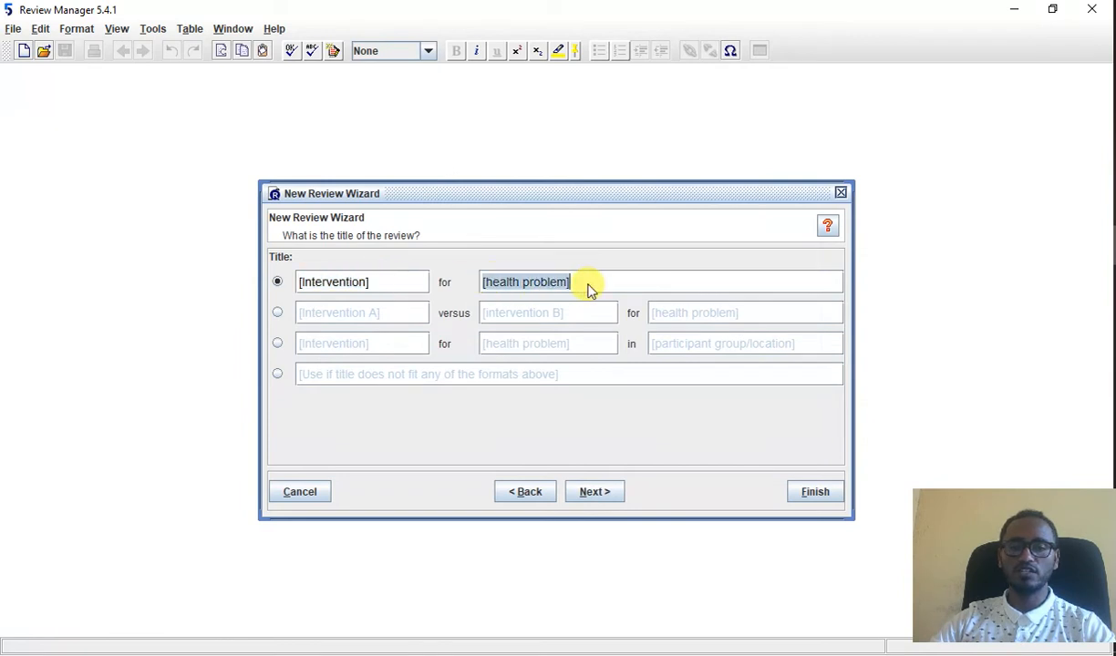
{"action": "left_click", "coordinate": [387, 286]}
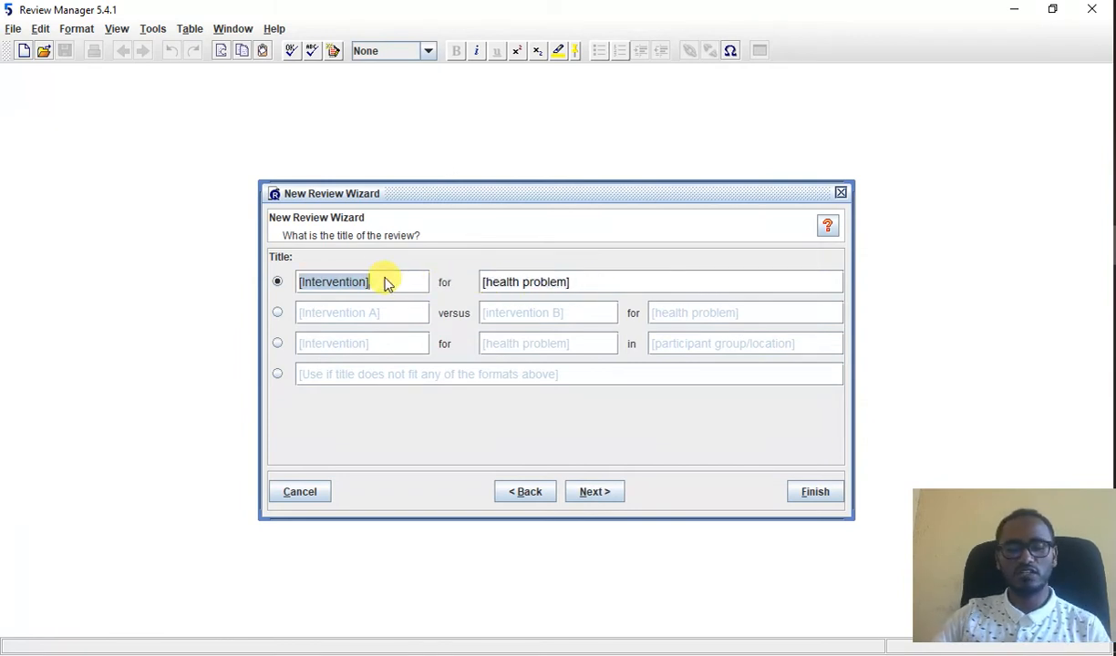
{"action": "type", "text": "s"}
{"action": "key", "text": "BackSpace"}
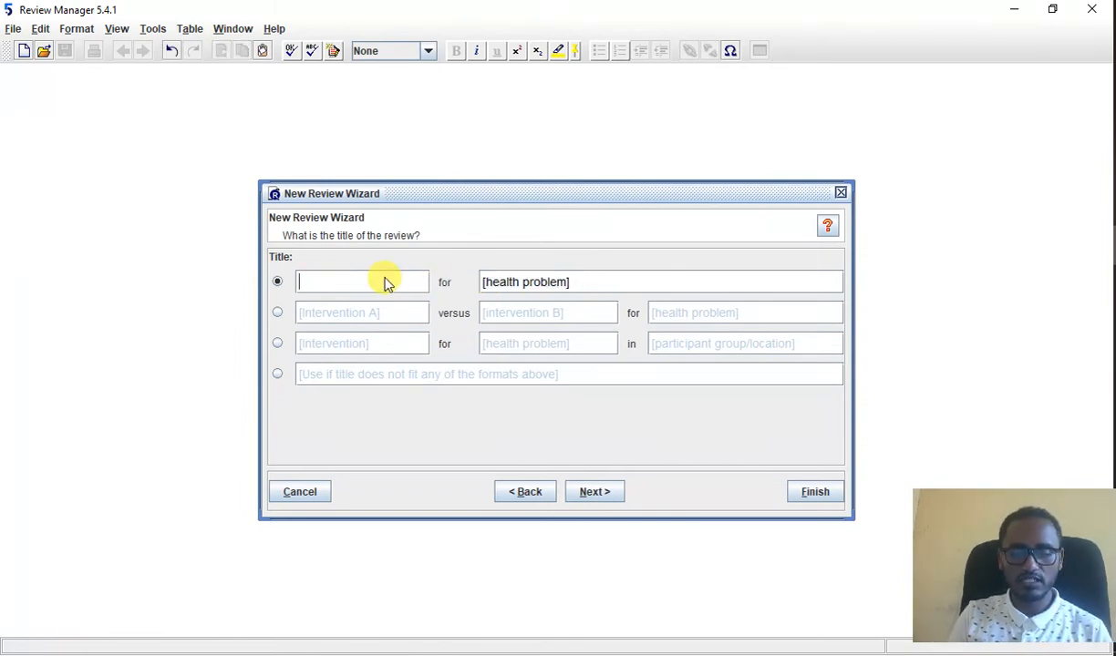
{"action": "type", "text": "s"}
{"action": "key", "text": "BackSpace"}
{"action": "type", "text": "CS"}
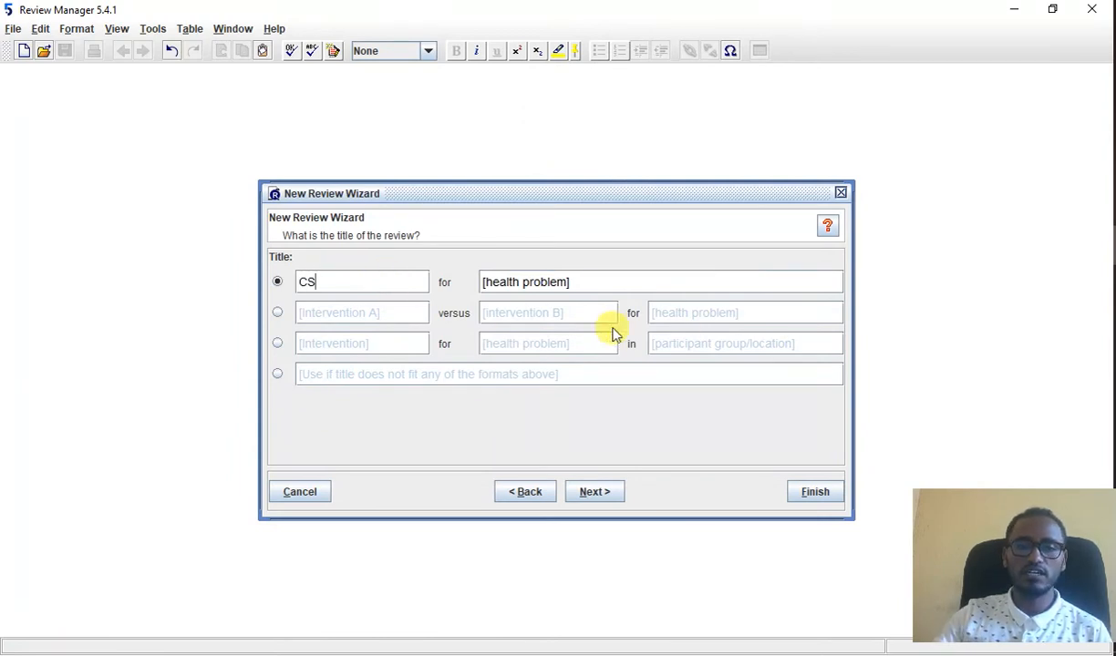
{"action": "left_click", "coordinate": [600, 286]}
{"action": "key", "text": "BackSpace"}
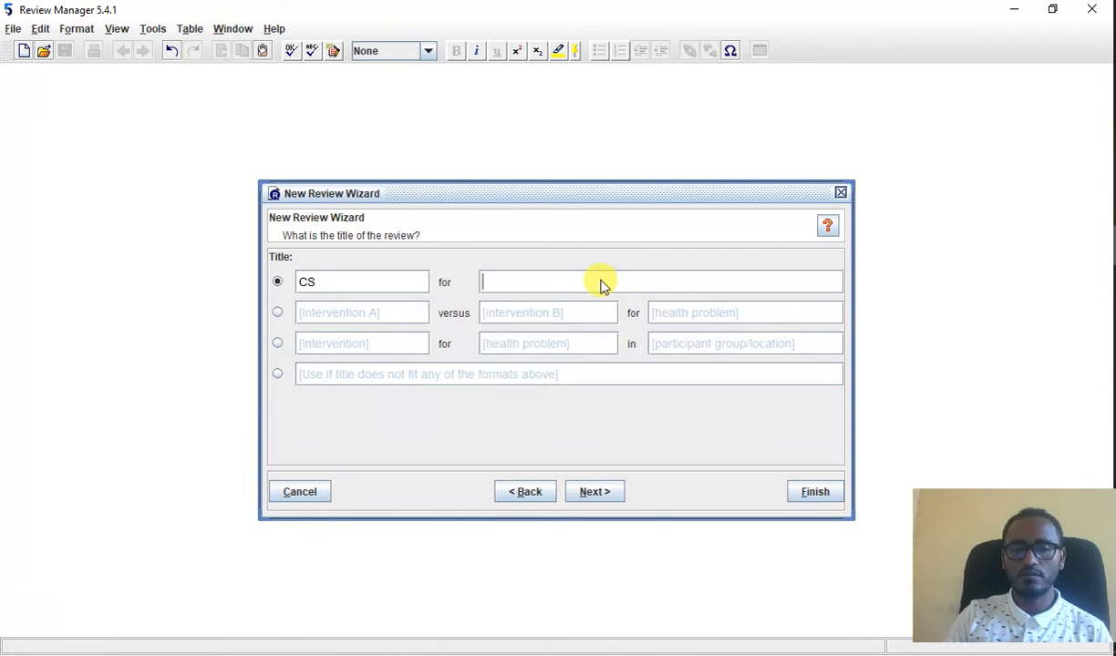
{"action": "type", "text": "SVD"}
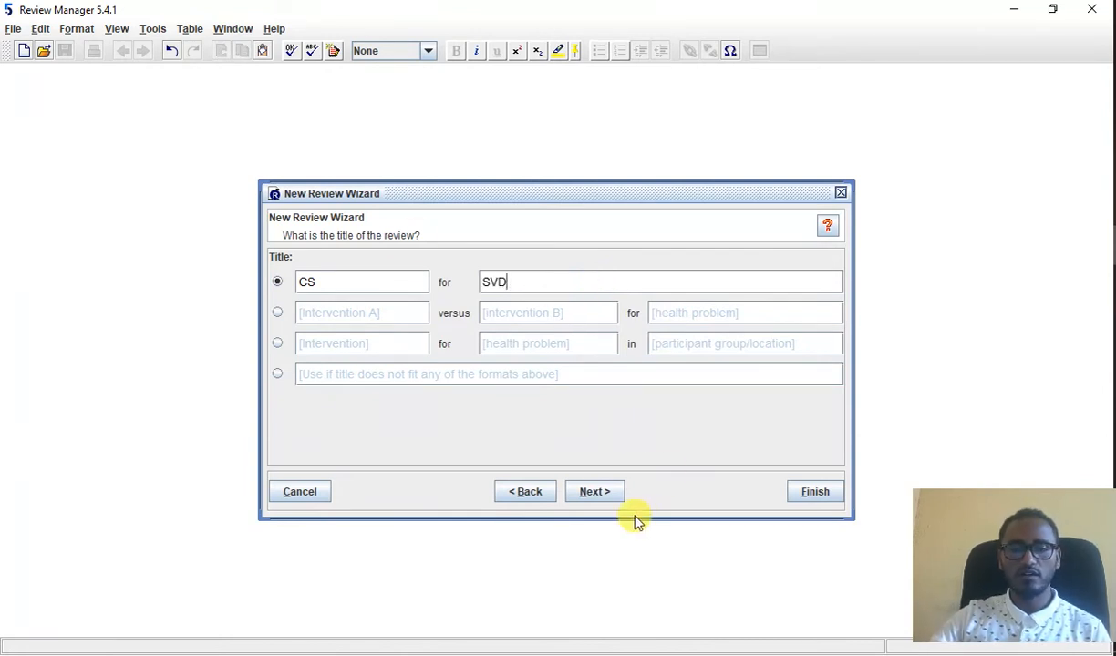
Set the review's starting stage to Full review and finish the wizard.
{"action": "left_click", "coordinate": [594, 494]}
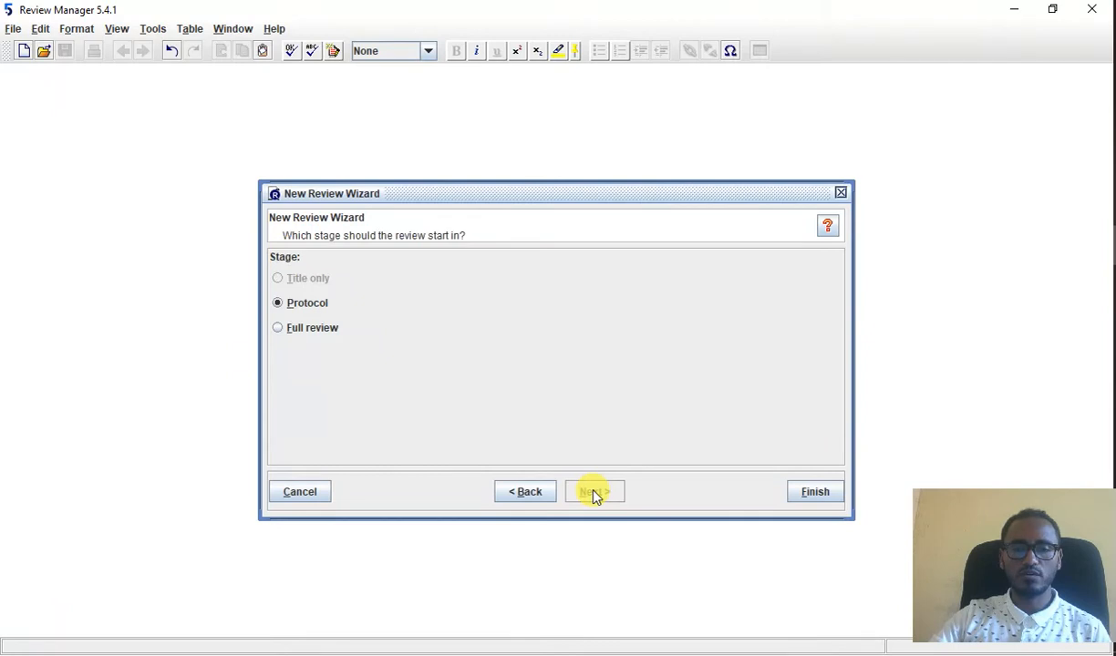
{"action": "left_click", "coordinate": [311, 329]}
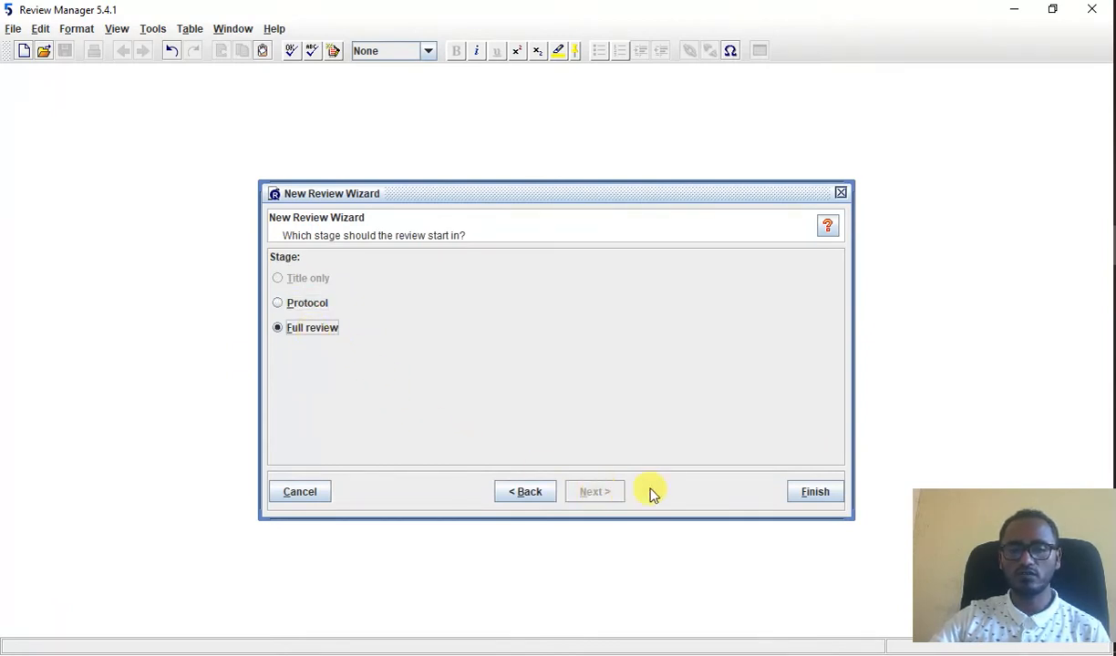
{"action": "left_click", "coordinate": [815, 493]}
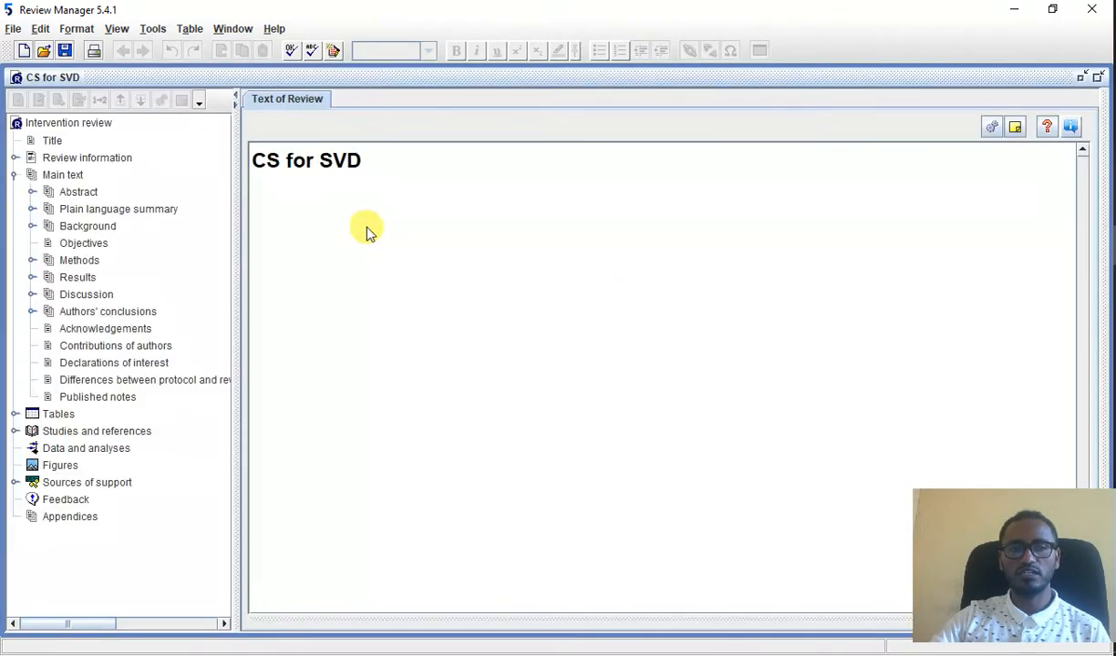
Look through the new review's text template, from the review information and abstract to the background, objectives and methods headings.
{"action": "scroll", "coordinate": [743, 392], "scroll_direction": "down", "scroll_amount": 3}
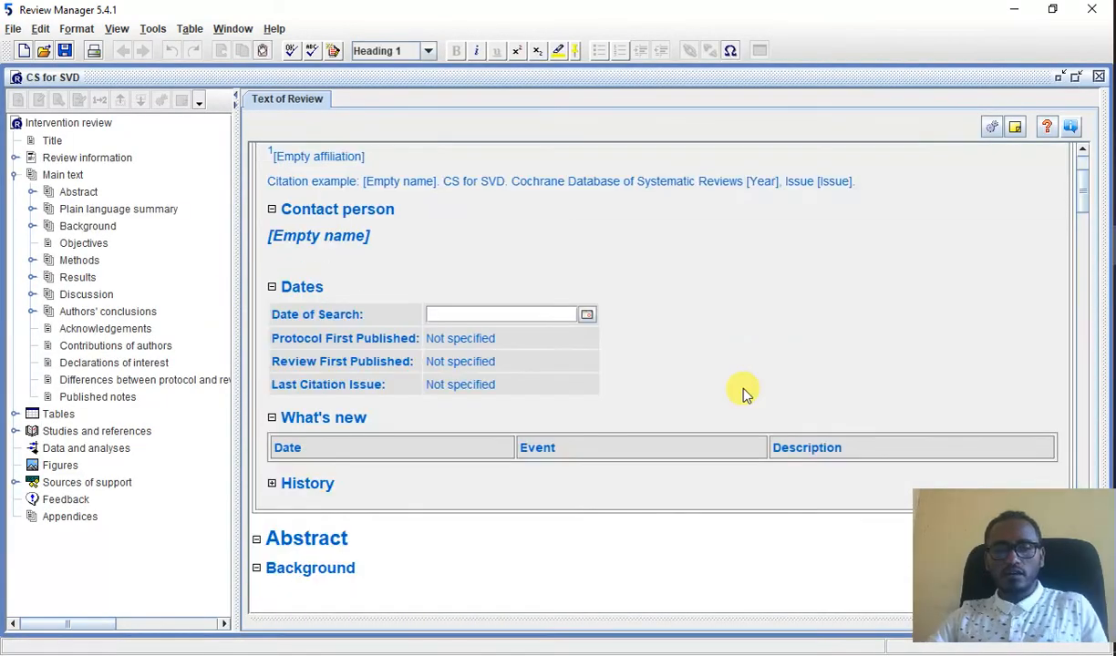
{"action": "scroll", "coordinate": [652, 392], "scroll_direction": "down", "scroll_amount": 6}
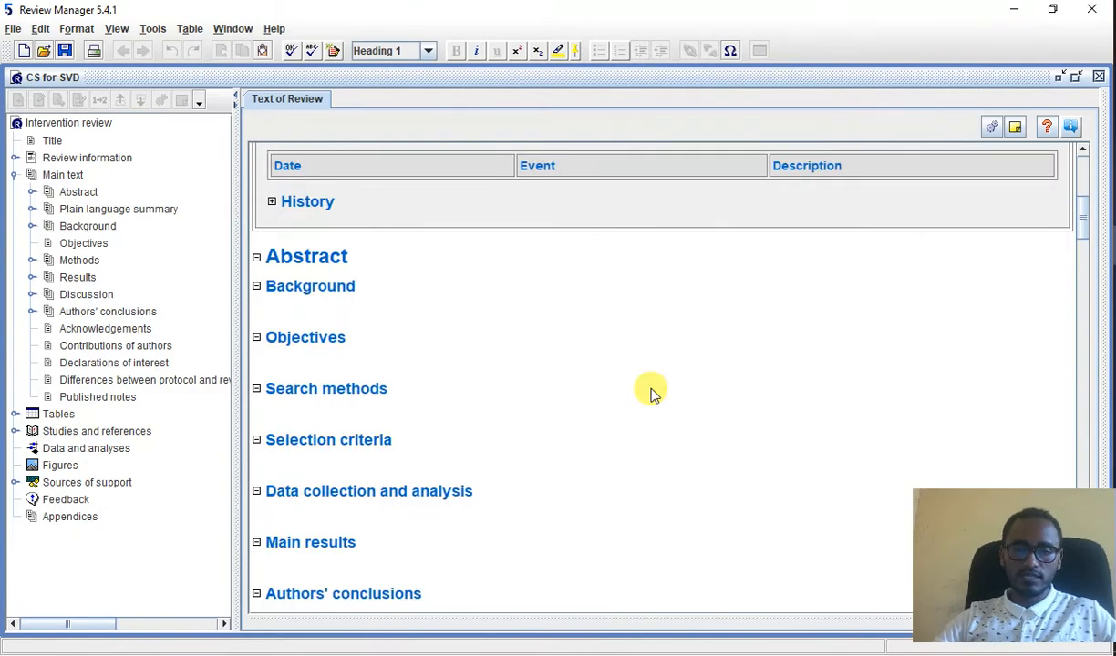
{"action": "scroll", "coordinate": [652, 392], "scroll_direction": "down", "scroll_amount": 15}
{"action": "scroll", "coordinate": [651, 392], "scroll_direction": "up", "scroll_amount": 20}
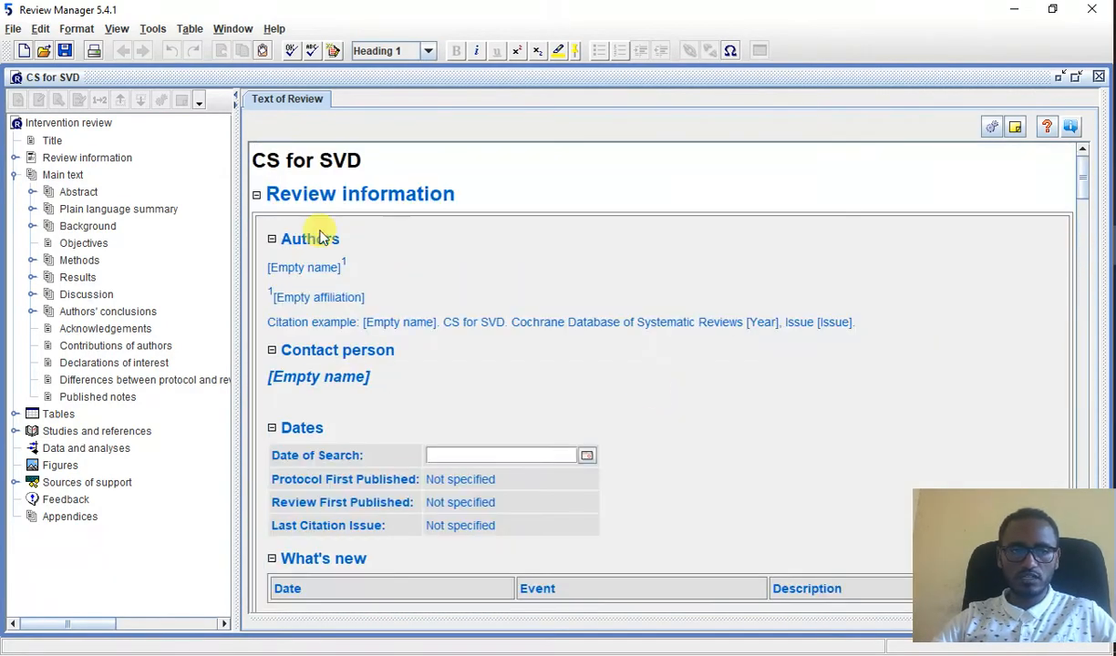
{"action": "scroll", "coordinate": [478, 292], "scroll_direction": "down", "scroll_amount": 20}
{"action": "scroll", "coordinate": [478, 292], "scroll_direction": "up", "scroll_amount": 6}
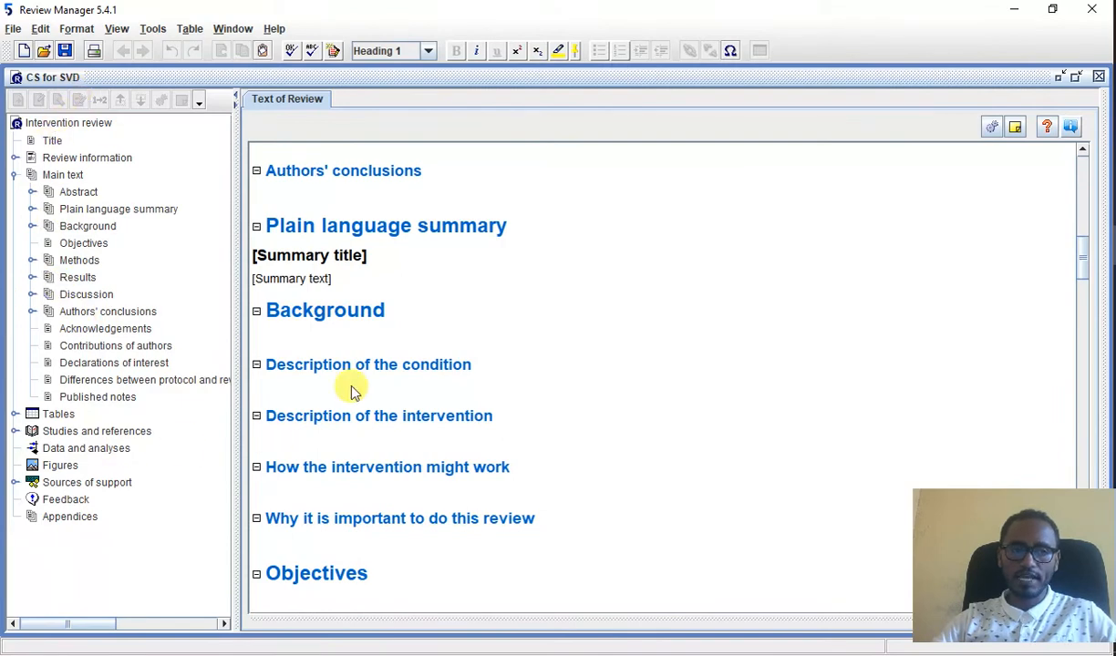
{"action": "scroll", "coordinate": [546, 360], "scroll_direction": "up", "scroll_amount": 8}
{"action": "scroll", "coordinate": [588, 358], "scroll_direction": "down", "scroll_amount": 6}
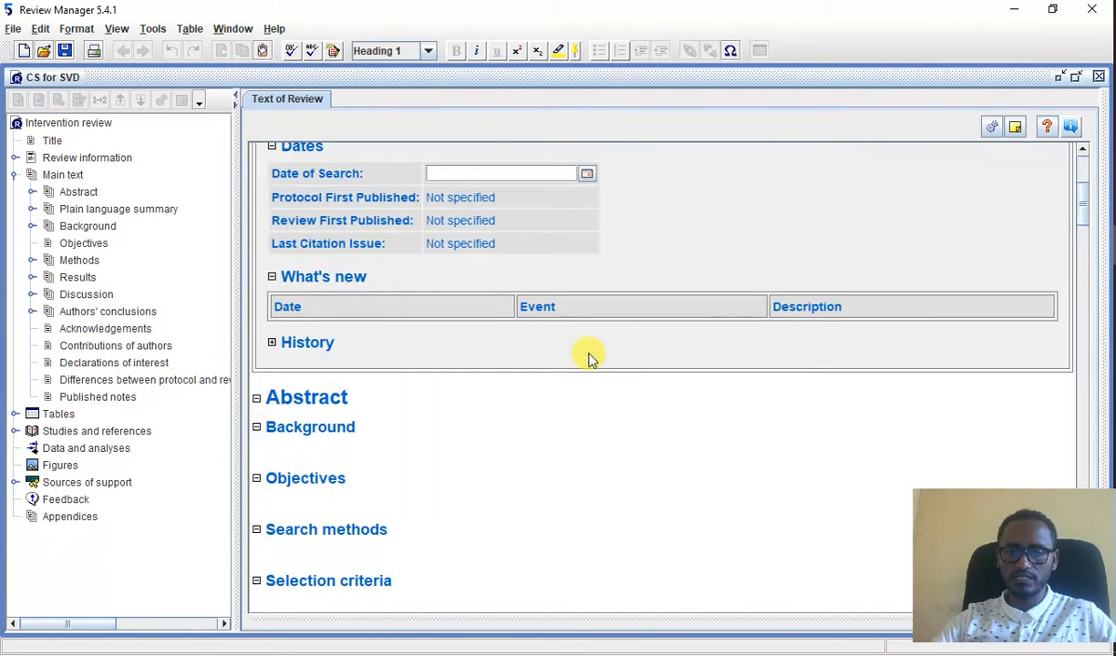
{"action": "scroll", "coordinate": [765, 223], "scroll_direction": "up", "scroll_amount": 3}
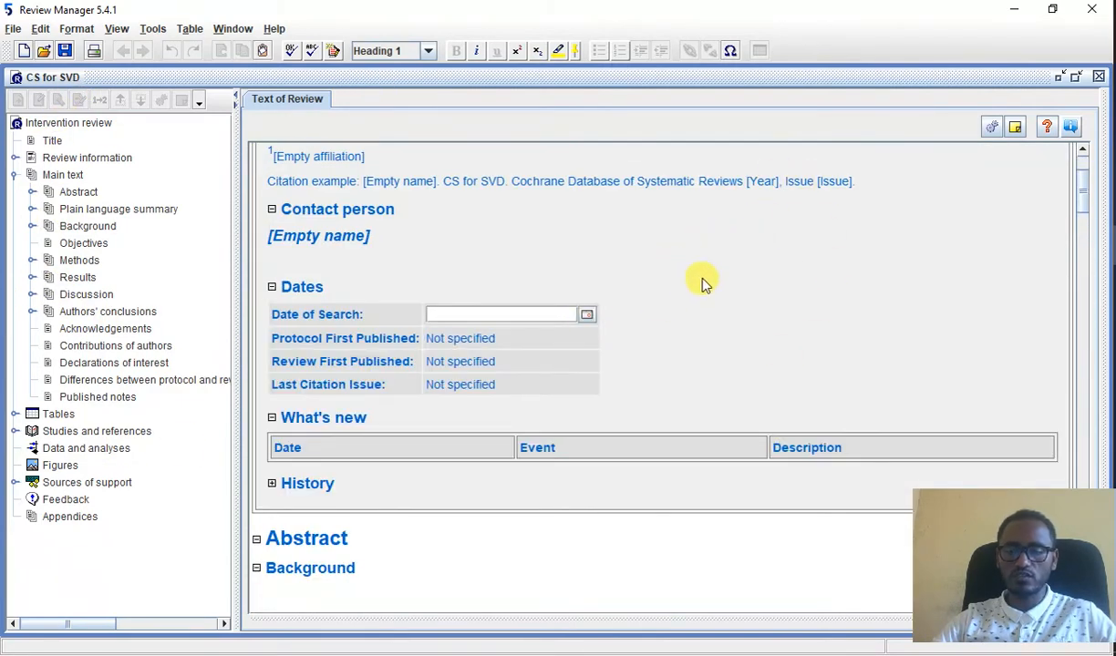
{"action": "scroll", "coordinate": [702, 283], "scroll_direction": "down", "scroll_amount": 10}
{"action": "scroll", "coordinate": [32, 269], "scroll_direction": "down", "scroll_amount": 2}
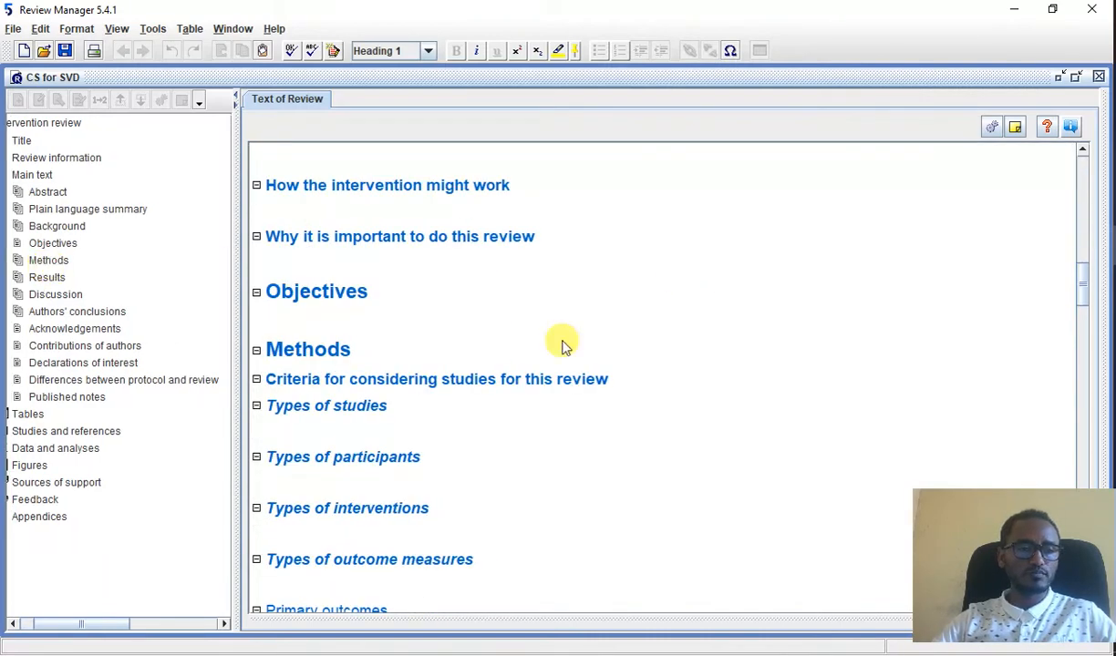
Start adding a study under References to studies, placing it in the Included studies section.
{"action": "scroll", "coordinate": [127, 321], "scroll_direction": "up", "scroll_amount": 2}
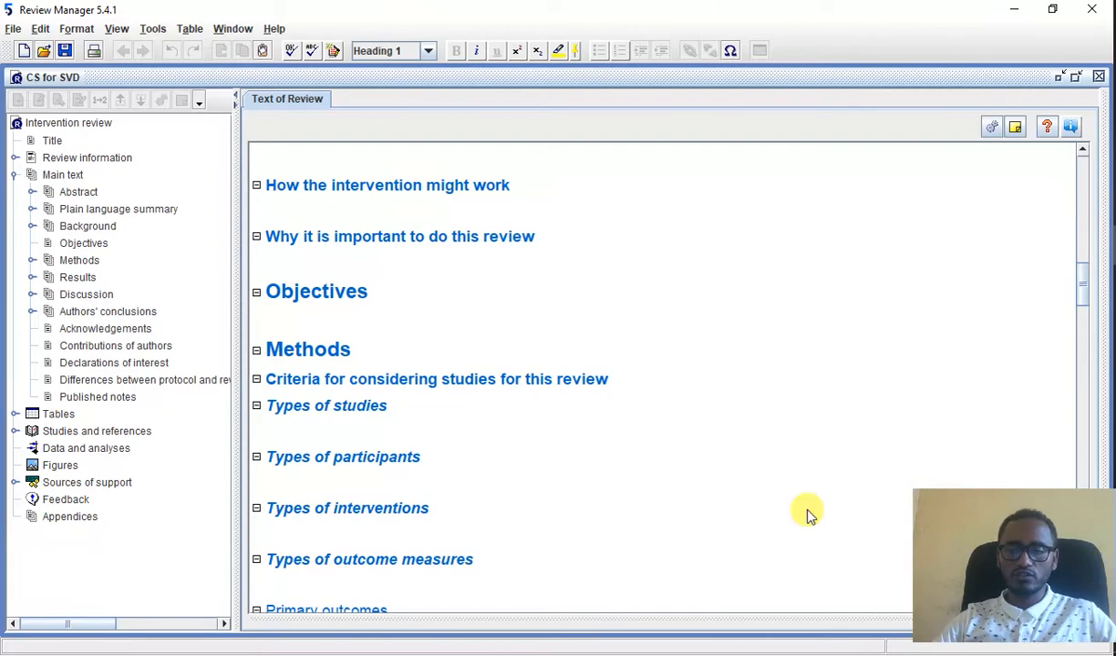
{"action": "left_click", "coordinate": [62, 432]}
{"action": "left_click", "coordinate": [15, 431]}
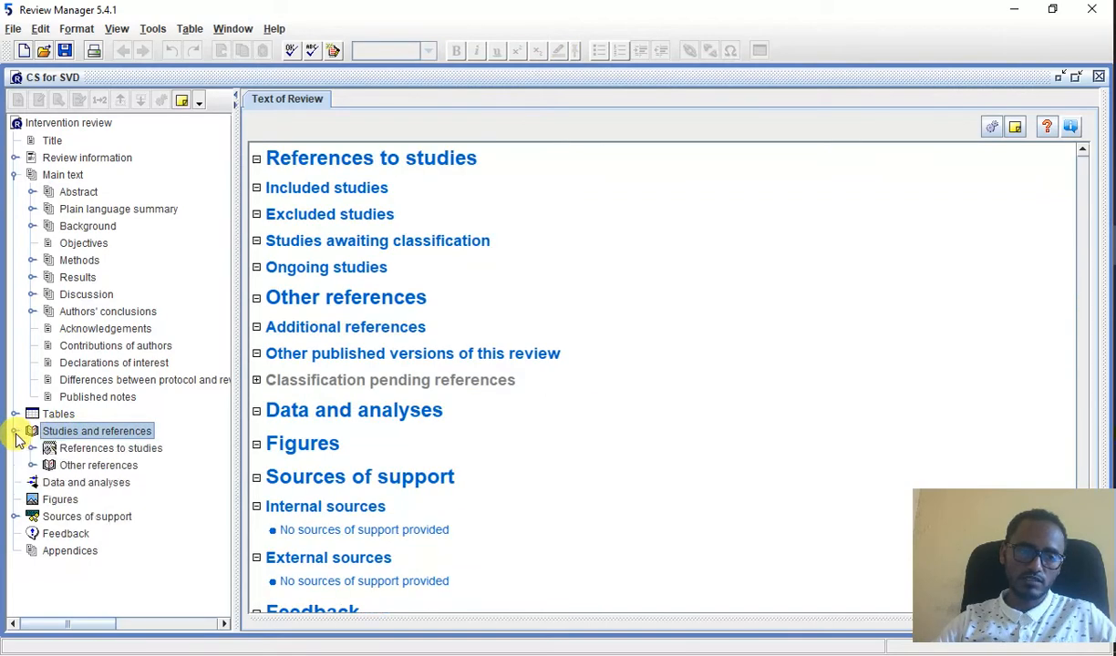
{"action": "left_click", "coordinate": [116, 451]}
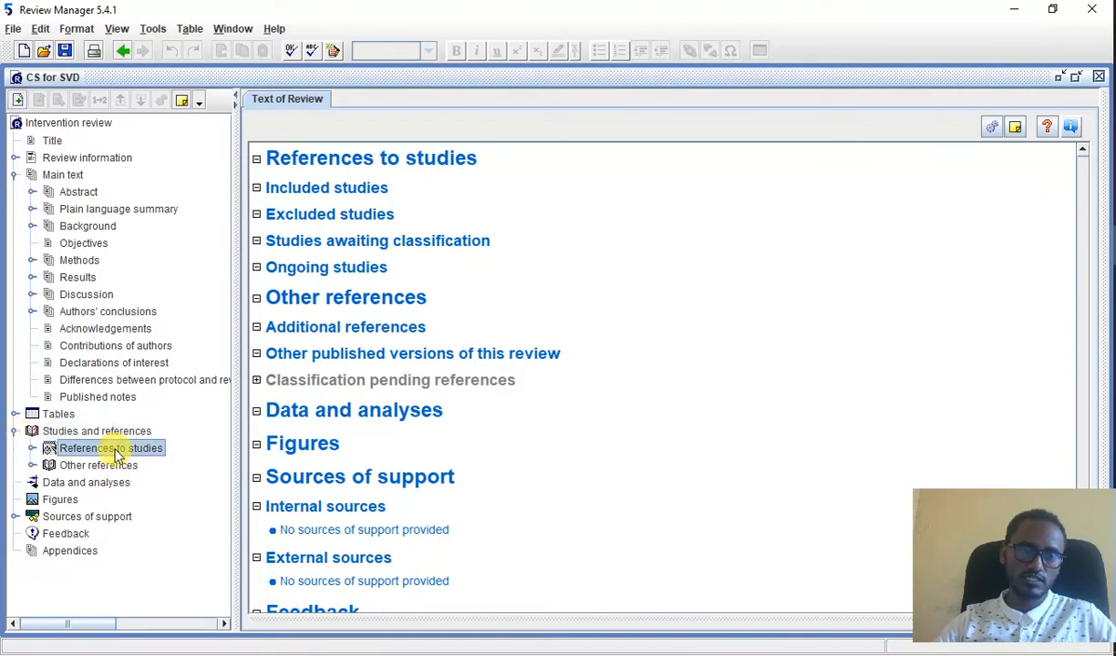
{"action": "right_click", "coordinate": [116, 451]}
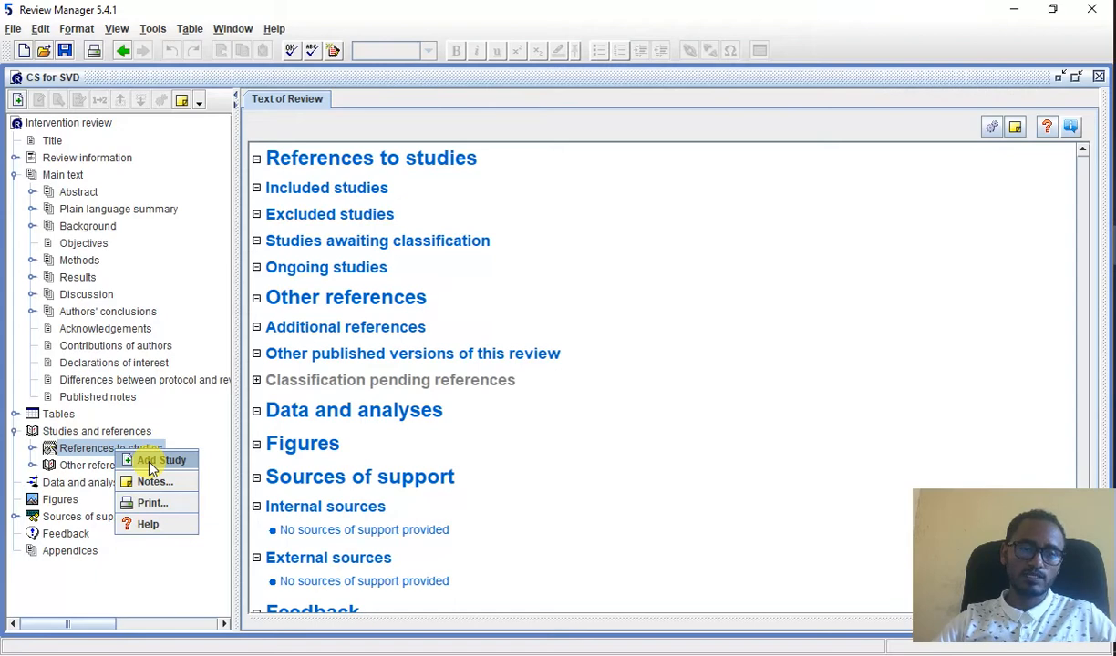
{"action": "left_click", "coordinate": [155, 461]}
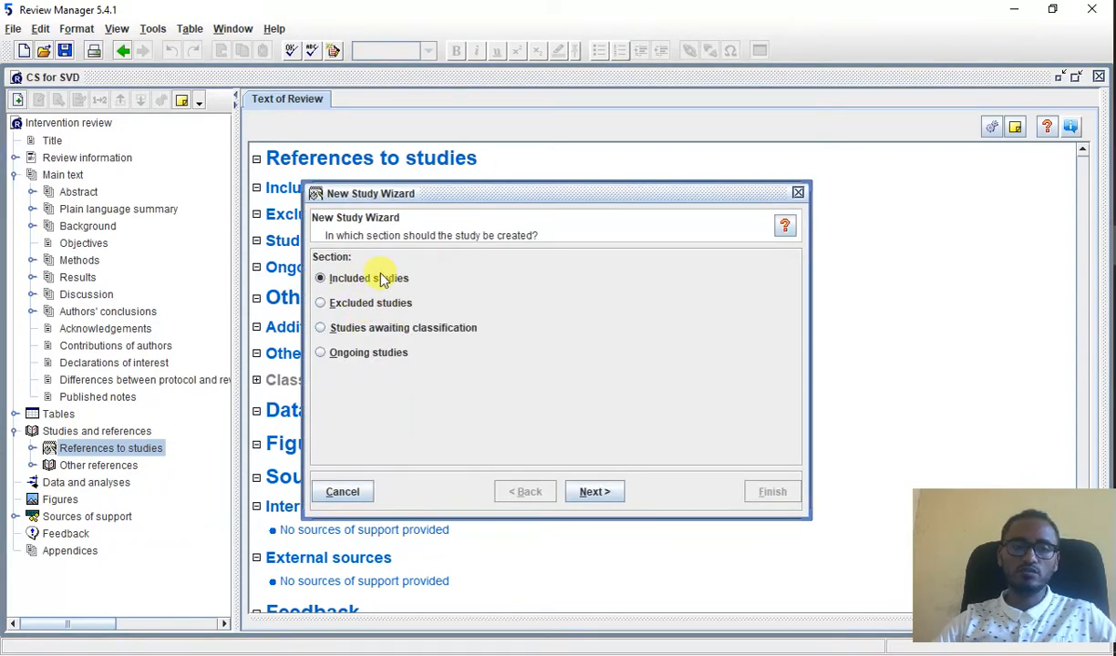
{"action": "left_click", "coordinate": [593, 491]}
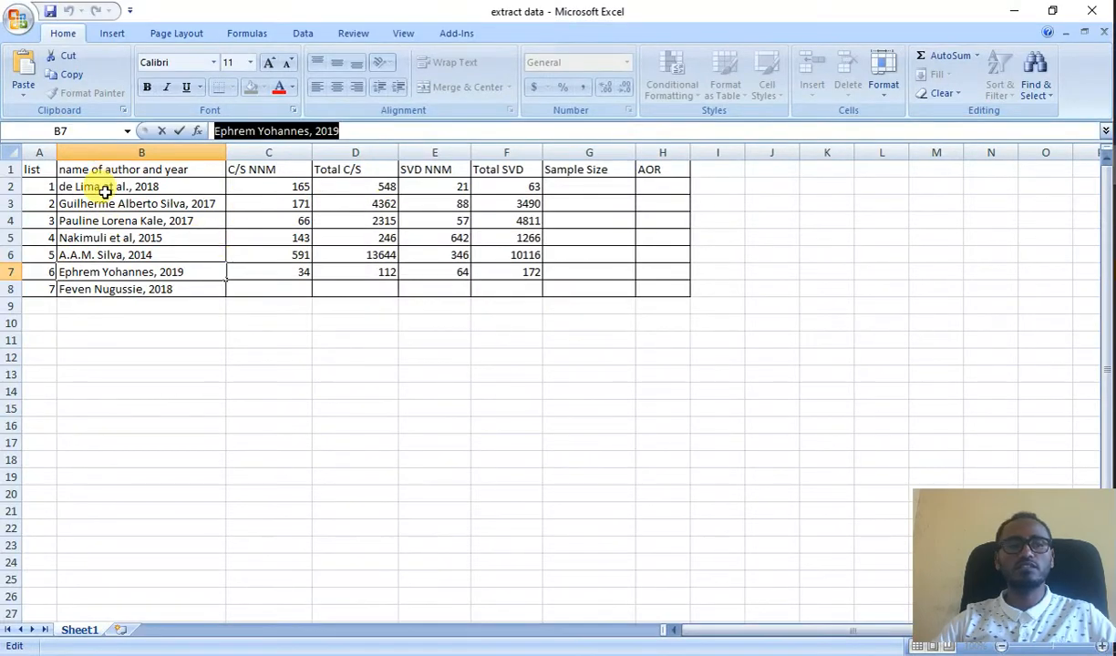
Examine the extract data workbook in Excel, from the authors and years to the sixth study's C/S and SVD figures.
{"action": "left_click", "coordinate": [91, 186]}
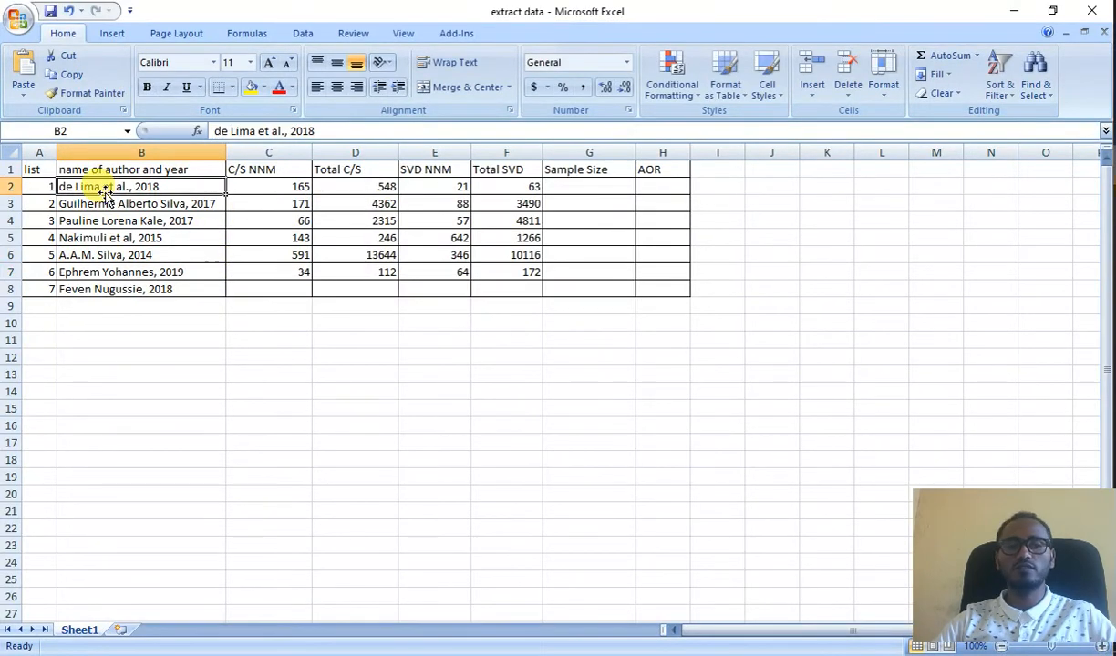
{"action": "left_click", "coordinate": [86, 289]}
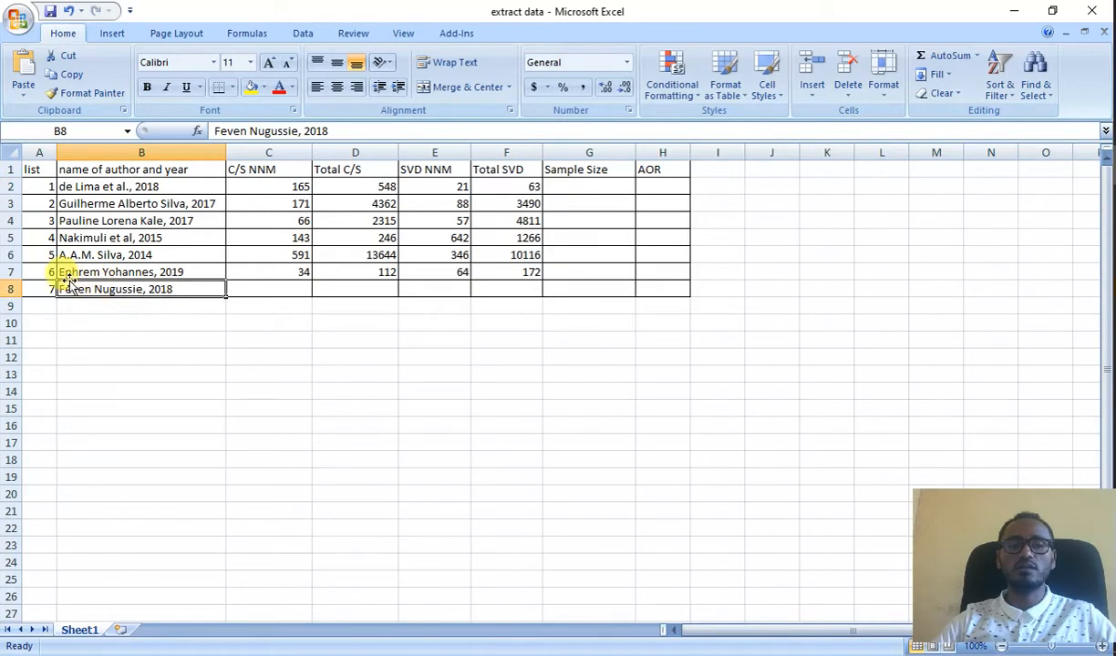
{"action": "left_click", "coordinate": [77, 270]}
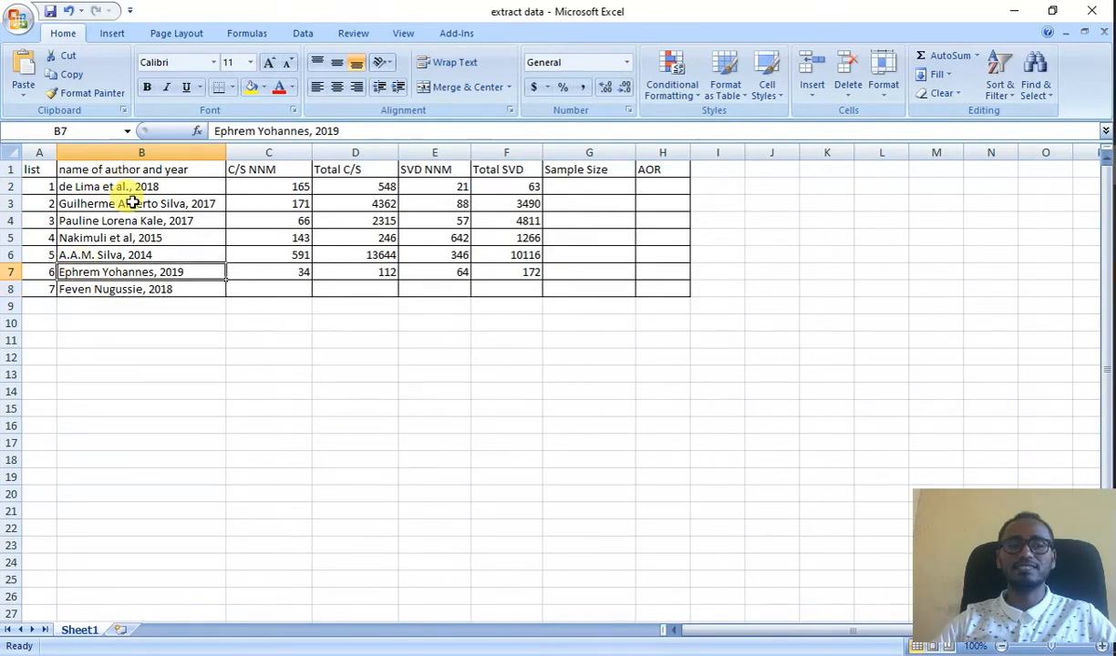
{"action": "left_click", "coordinate": [80, 186]}
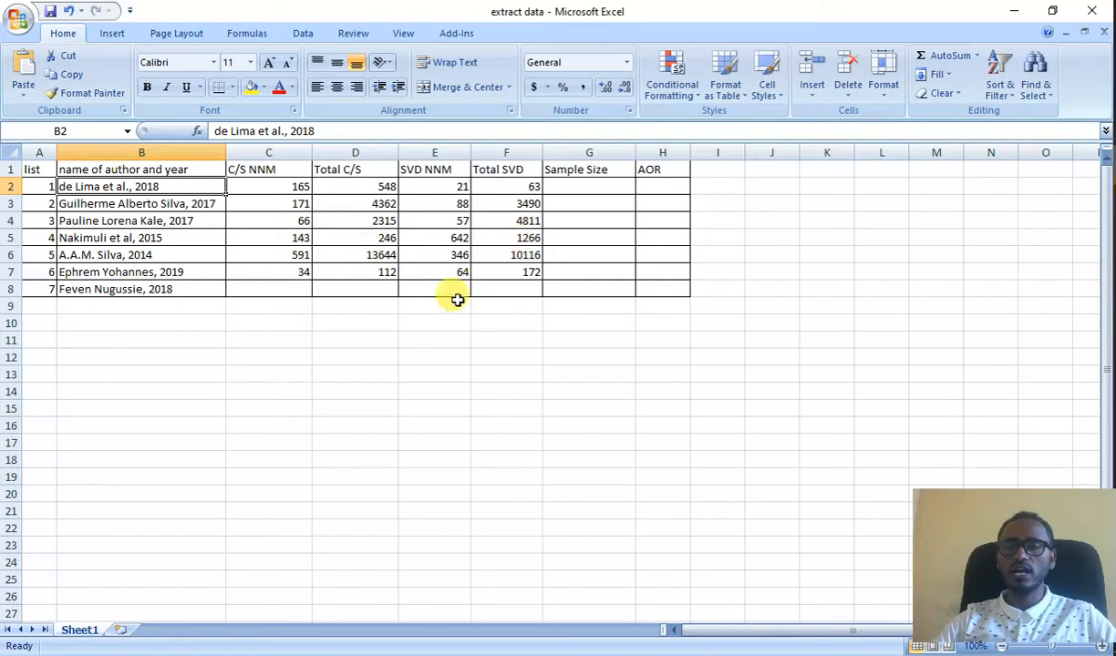
{"action": "left_click", "coordinate": [133, 276]}
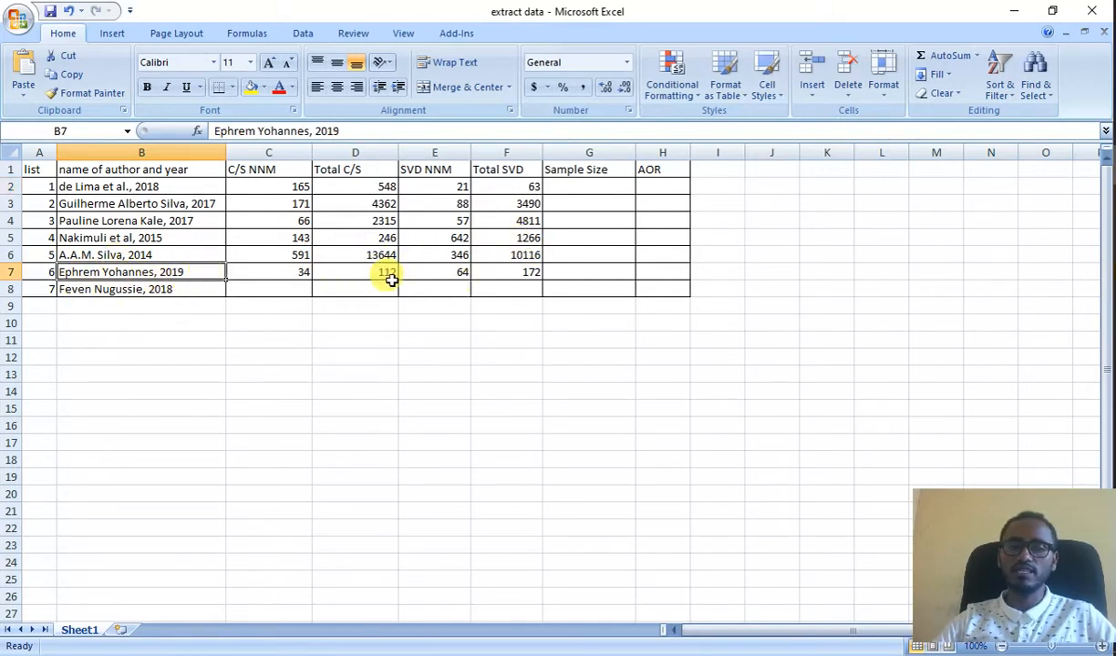
{"action": "left_click", "coordinate": [304, 276]}
{"action": "left_click", "coordinate": [363, 276]}
{"action": "left_click", "coordinate": [446, 274]}
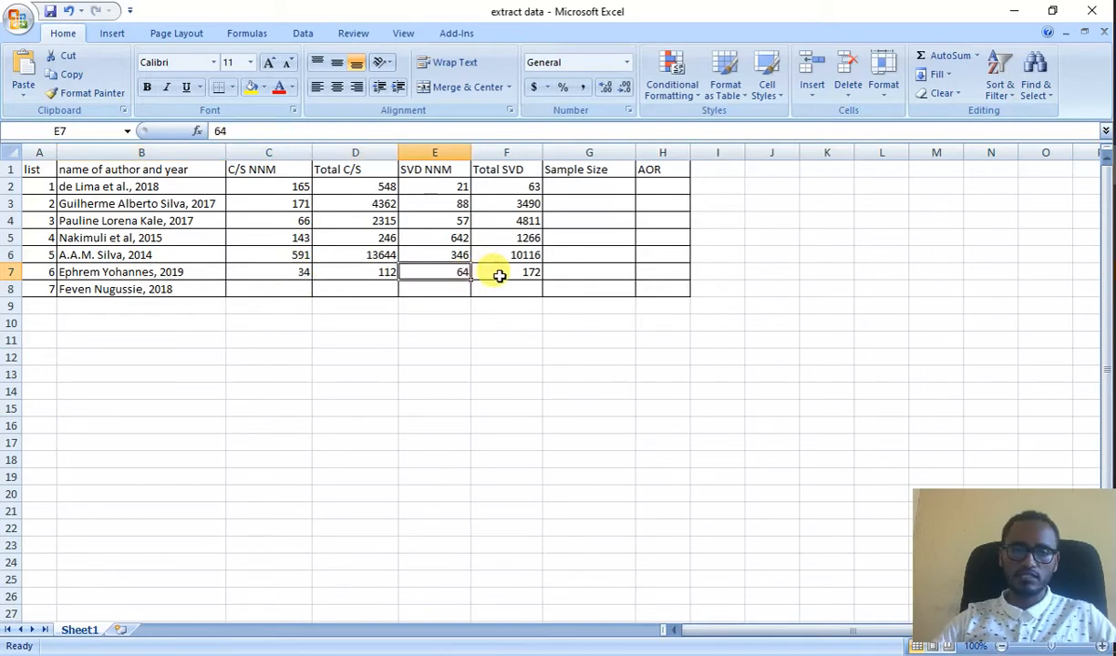
{"action": "left_click", "coordinate": [499, 275]}
Switch to the article cjog-aid1050.pdf in Foxit Reader and examine the delivery mode rows in Table 2, returning to Excel when done.
{"action": "left_click", "coordinate": [1113, 208]}
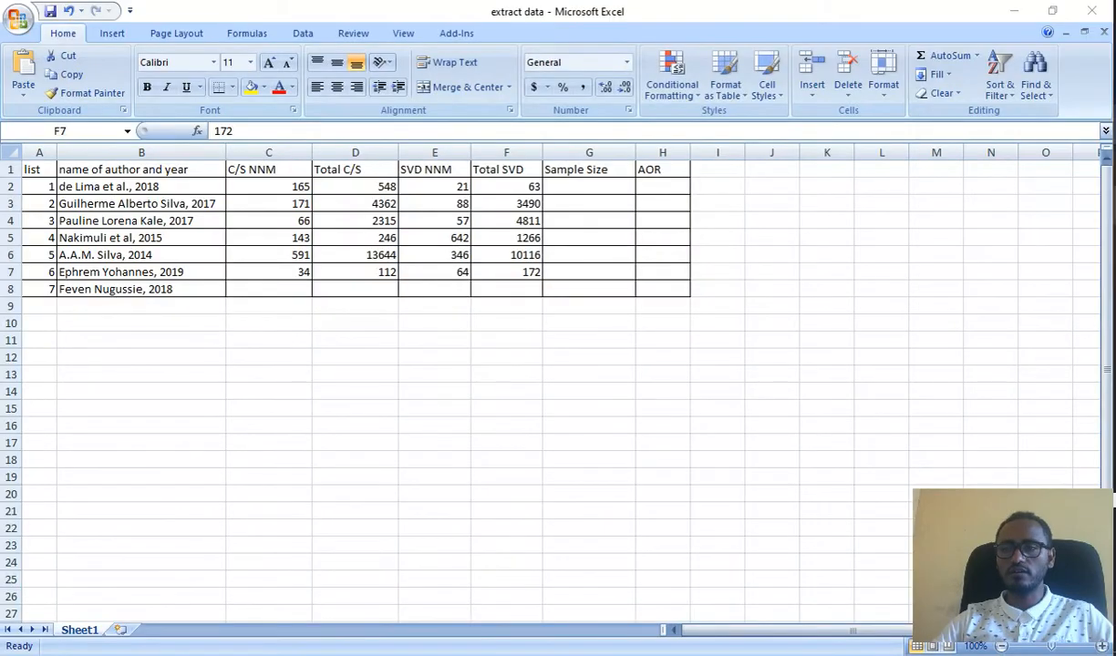
{"action": "left_click", "coordinate": [1113, 127]}
{"action": "scroll", "coordinate": [540, 185], "scroll_direction": "down", "scroll_amount": 2}
{"action": "scroll", "coordinate": [540, 185], "scroll_direction": "down", "scroll_amount": 18}
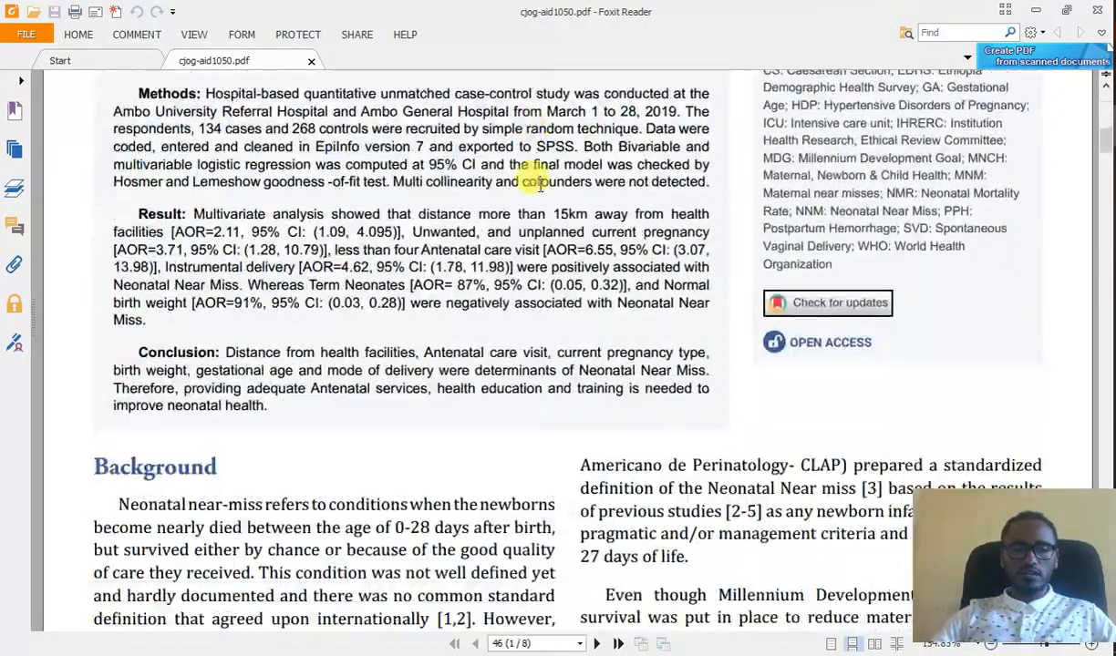
{"action": "scroll", "coordinate": [539, 185], "scroll_direction": "down", "scroll_amount": 15}
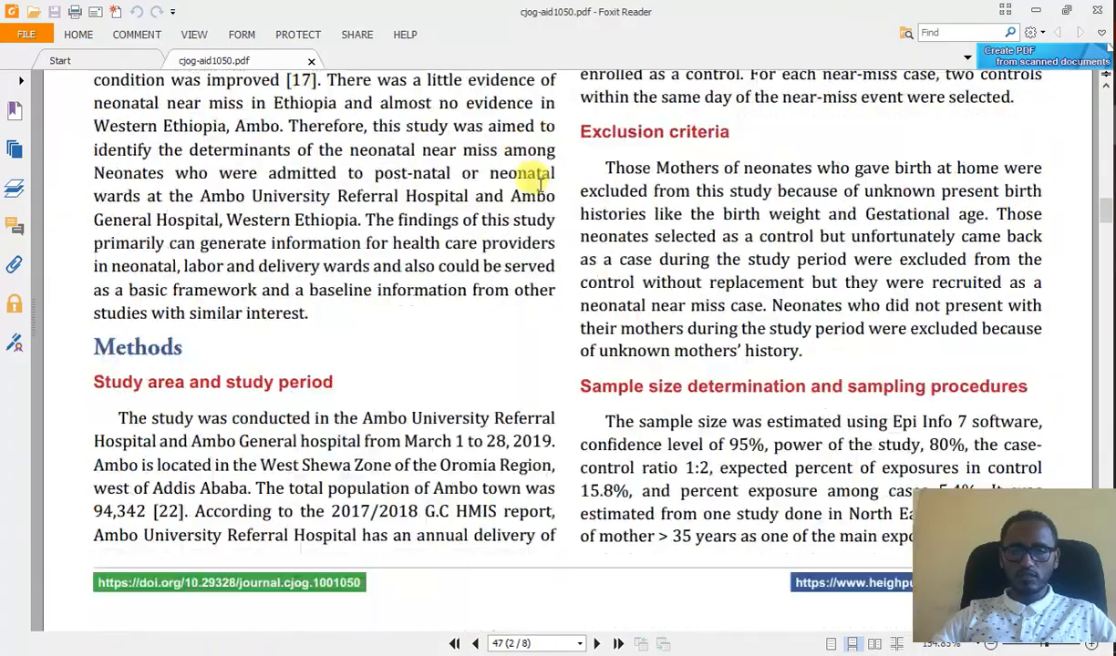
{"action": "scroll", "coordinate": [540, 185], "scroll_direction": "down", "scroll_amount": 15}
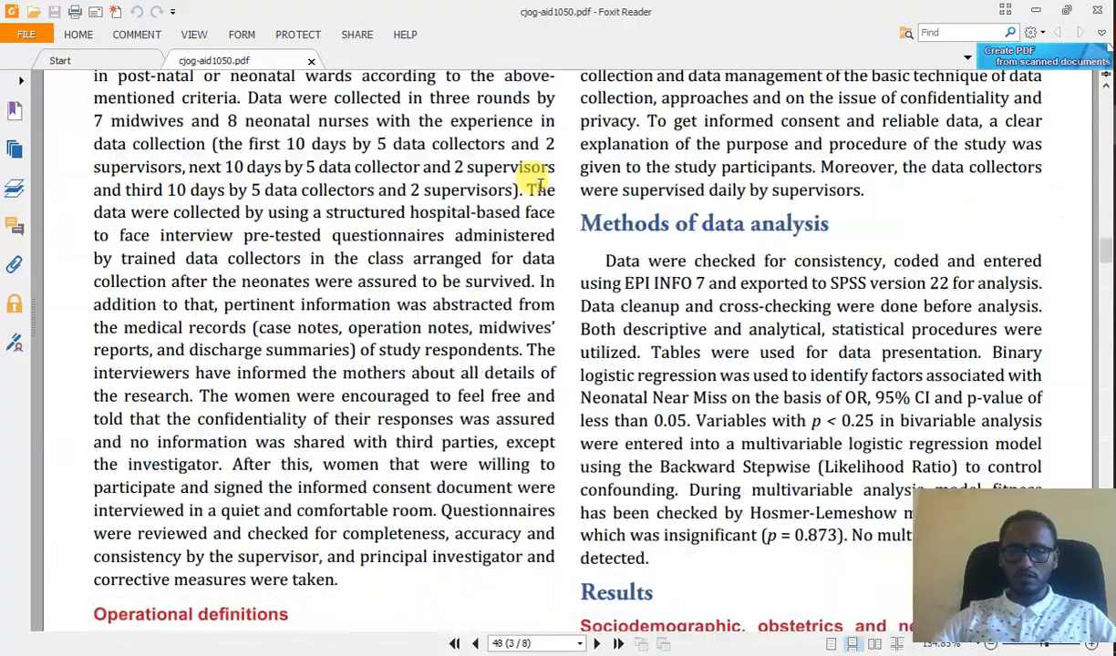
{"action": "scroll", "coordinate": [540, 185], "scroll_direction": "down", "scroll_amount": 15}
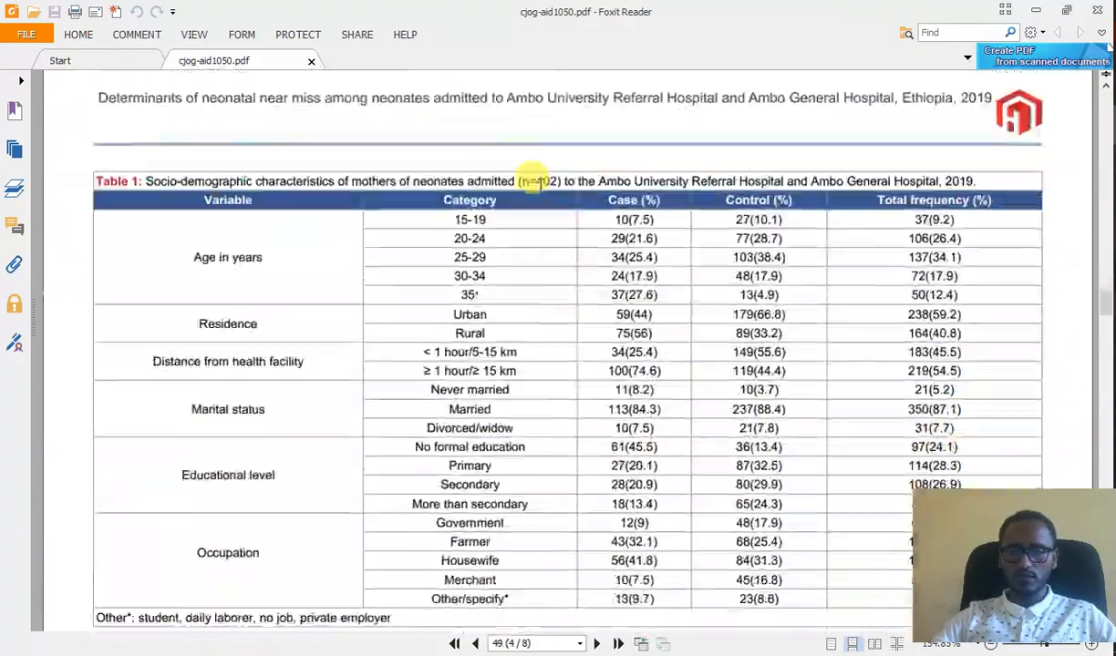
{"action": "scroll", "coordinate": [540, 185], "scroll_direction": "down", "scroll_amount": 5}
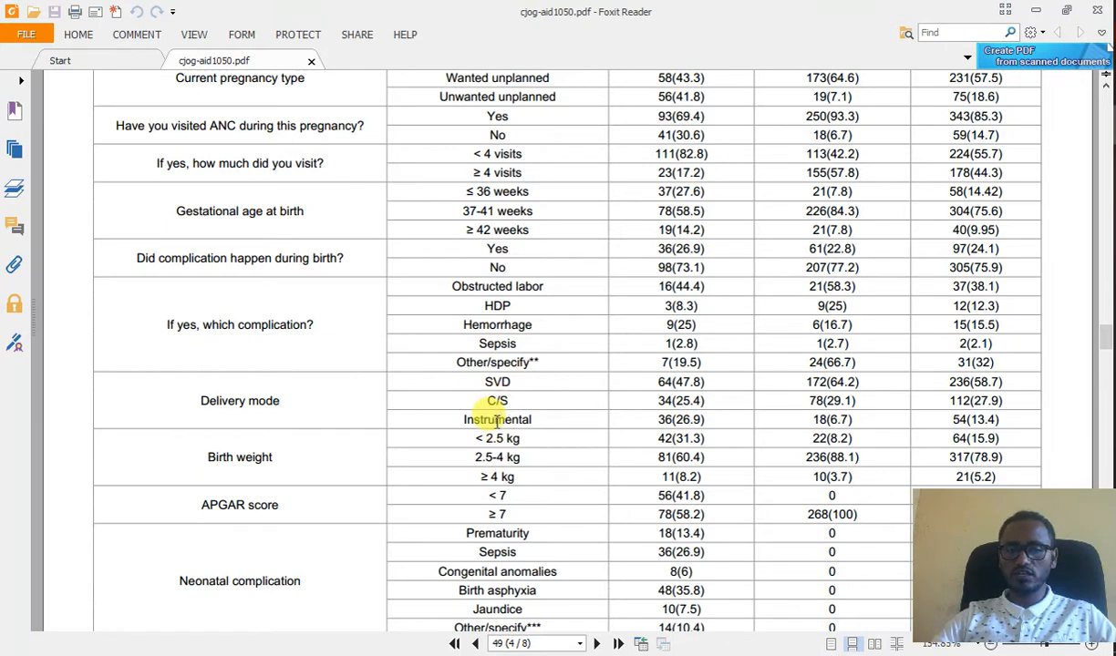
{"action": "scroll", "coordinate": [580, 435], "scroll_direction": "up", "scroll_amount": 6}
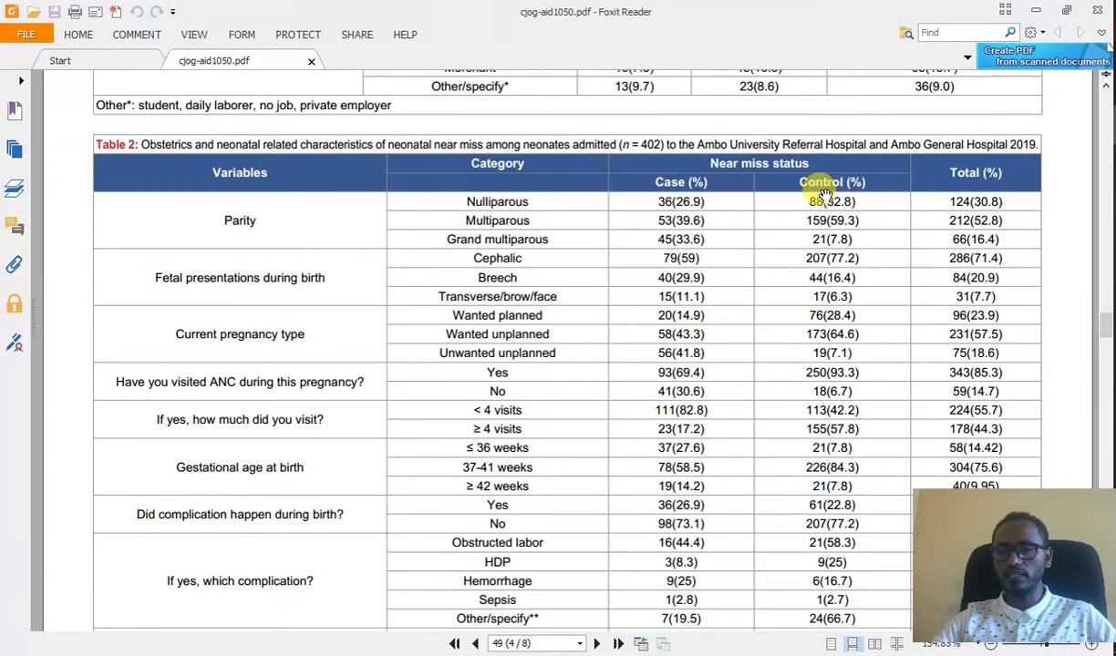
{"action": "scroll", "coordinate": [834, 182], "scroll_direction": "down", "scroll_amount": 6}
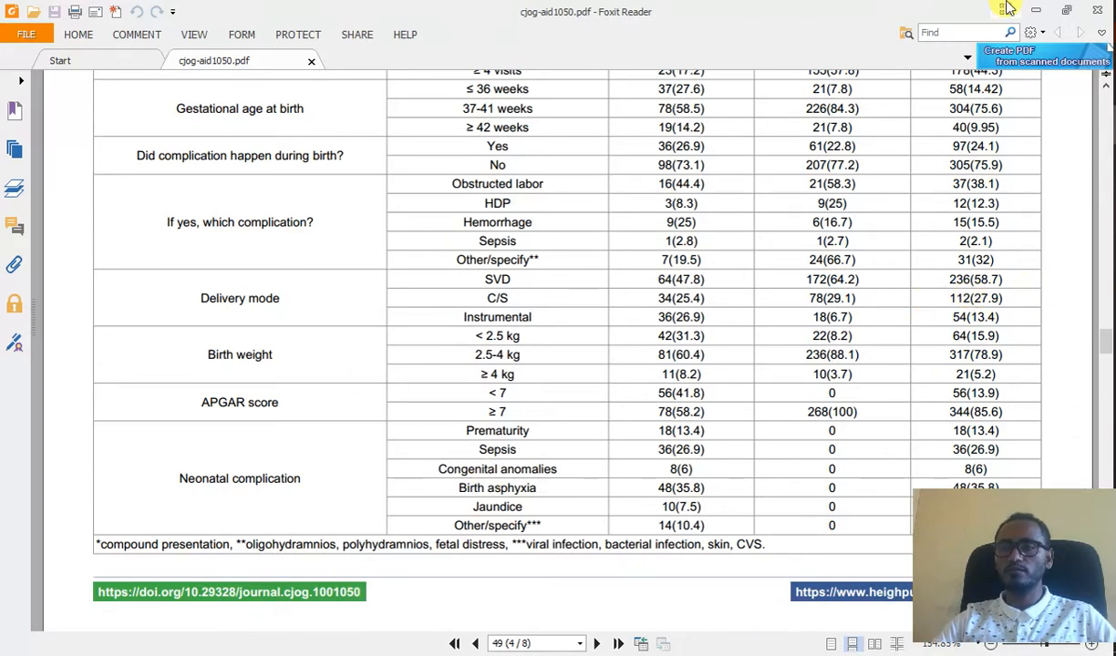
{"action": "left_click", "coordinate": [1034, 7]}
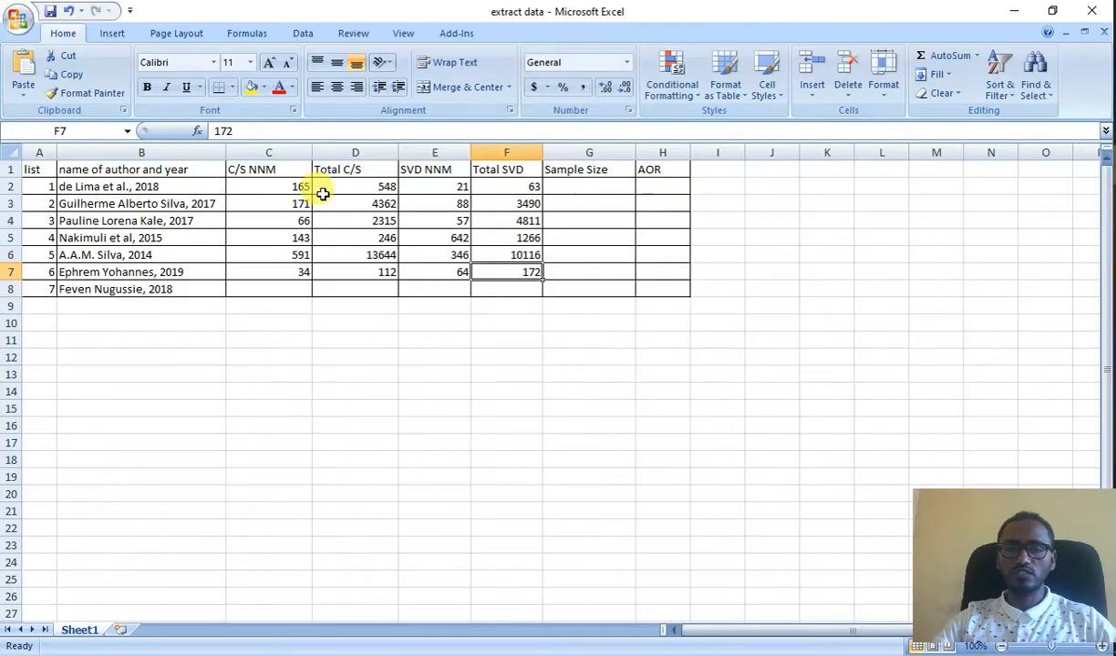
Copy the first study's author and year from cell B2 and paste it as the Study ID in Review Manager.
{"action": "left_click", "coordinate": [144, 187]}
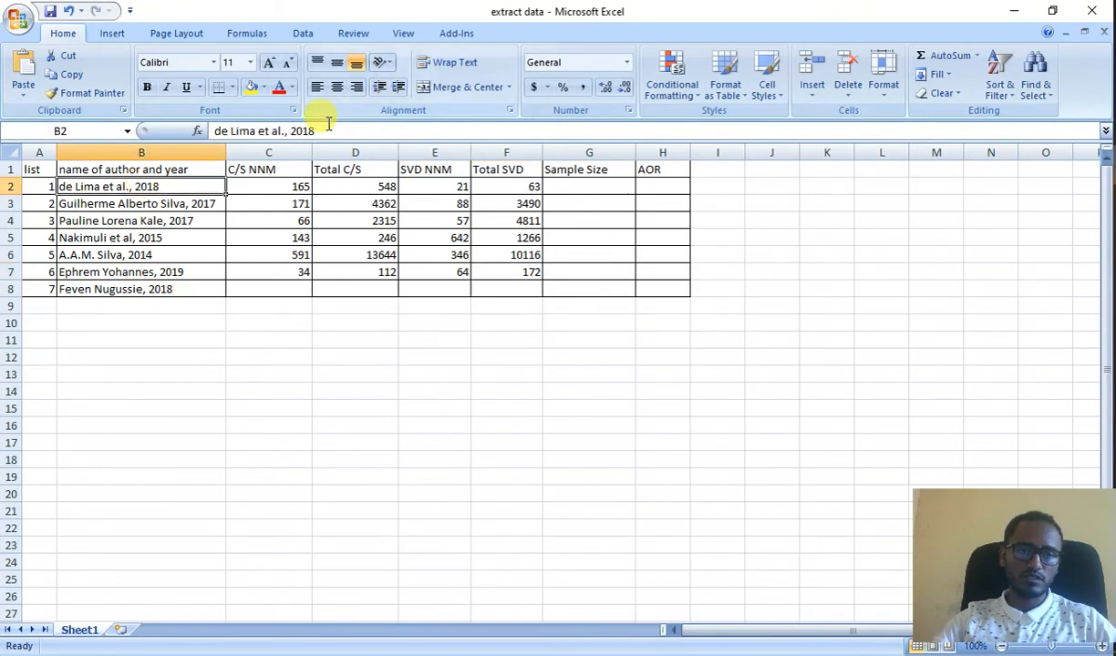
{"action": "left_click_drag", "start_coordinate": [317, 131], "coordinate": [239, 127]}
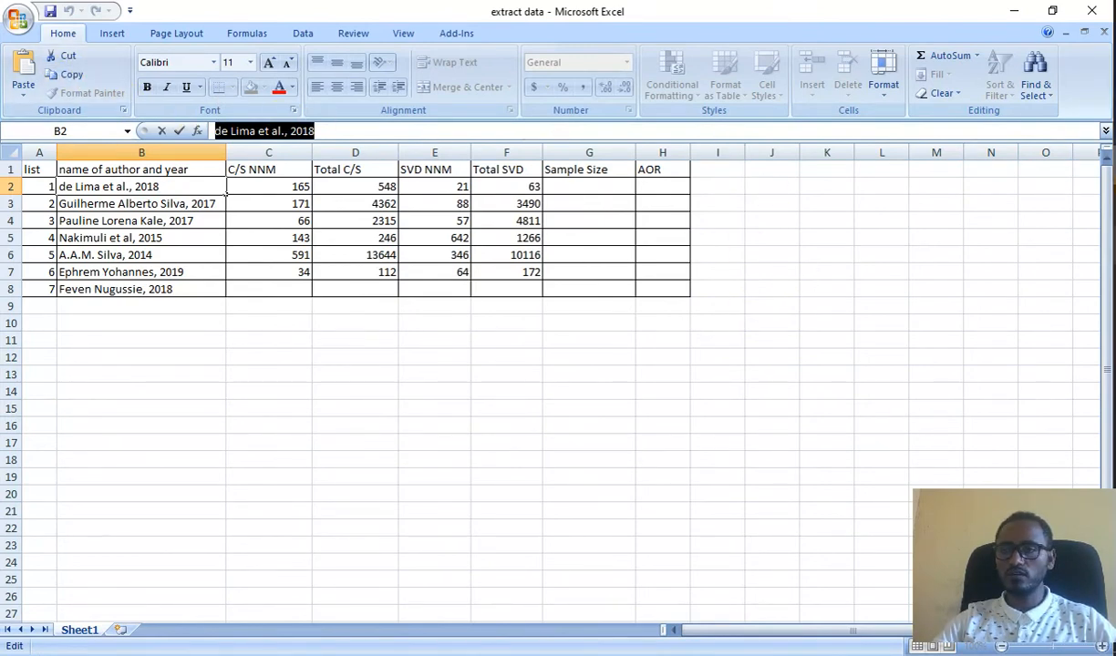
{"action": "key", "text": "alt+Tab"}
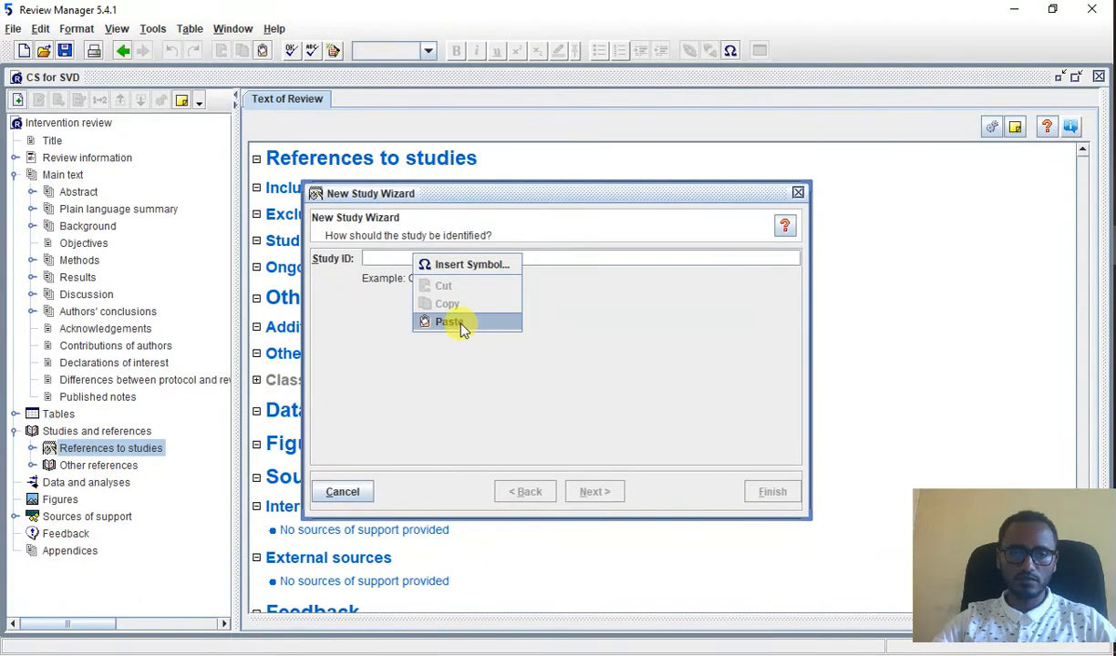
{"action": "left_click", "coordinate": [449, 322]}
Complete the first study with the year 2018 and no other identifiers, choosing to add another study in the same section.
{"action": "left_click", "coordinate": [592, 492]}
{"action": "left_click", "coordinate": [592, 492]}
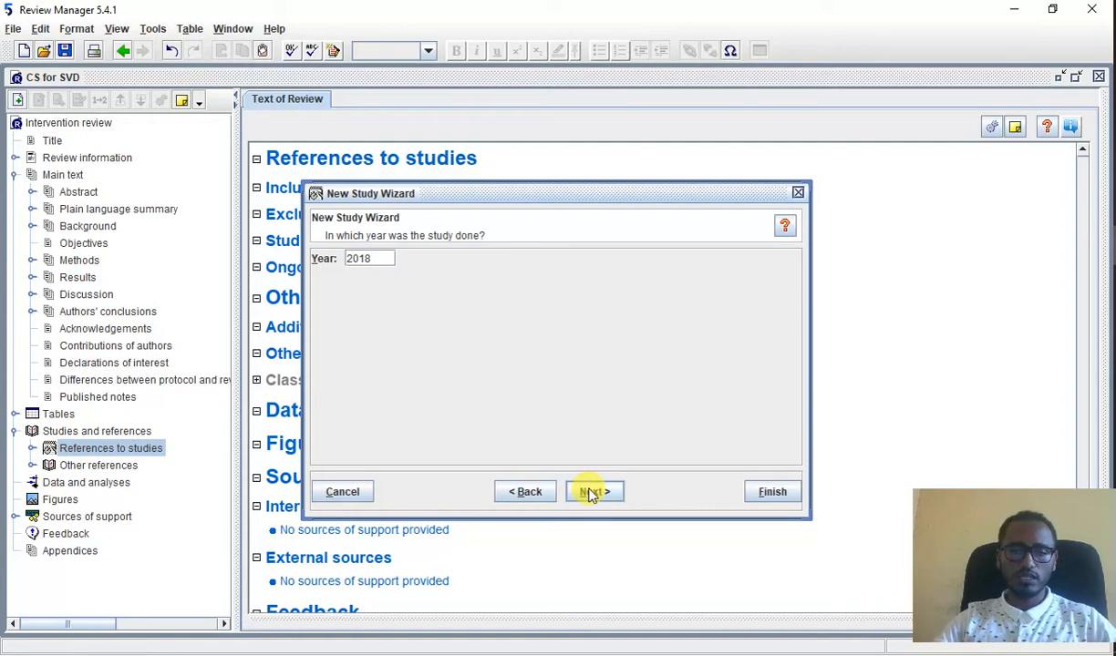
{"action": "left_click", "coordinate": [591, 492]}
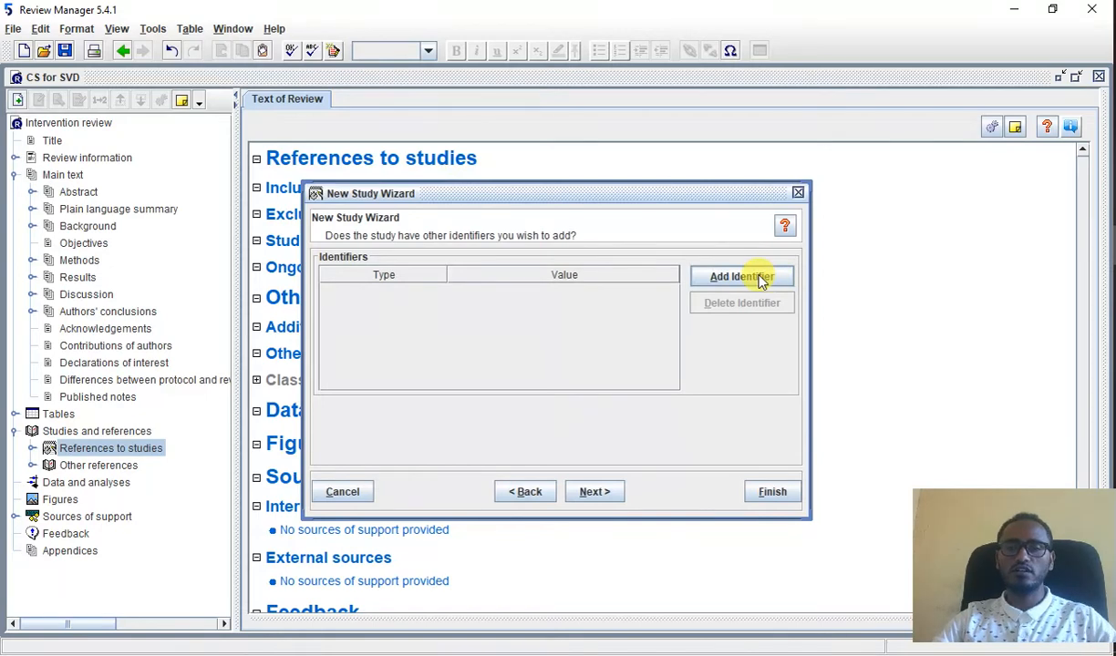
{"action": "left_click", "coordinate": [586, 497]}
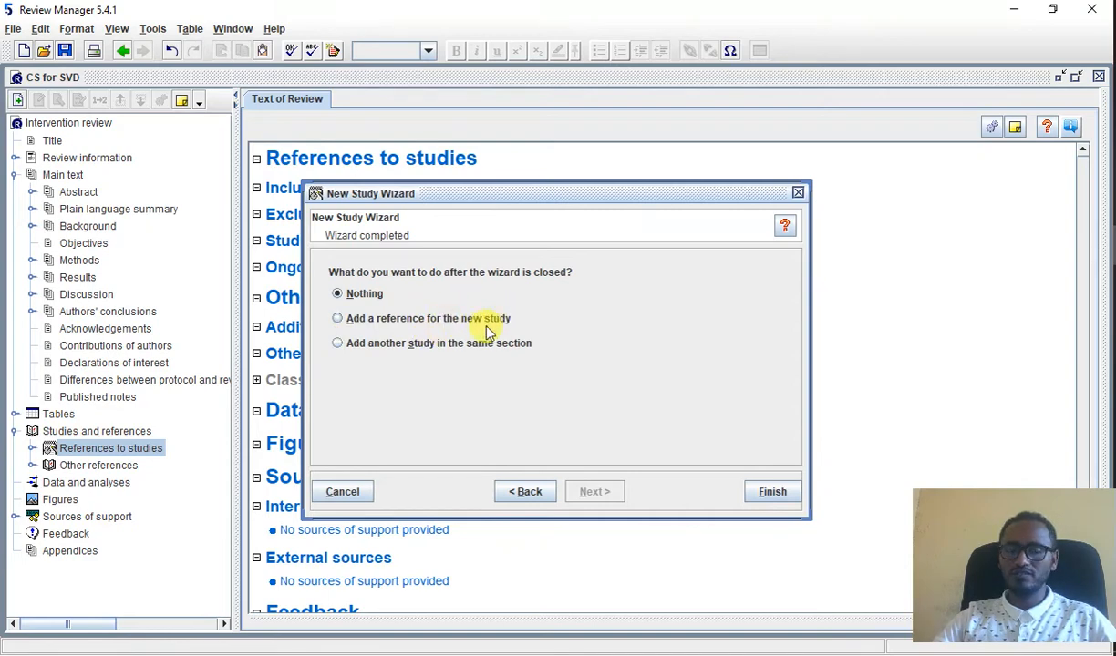
{"action": "left_click", "coordinate": [391, 347]}
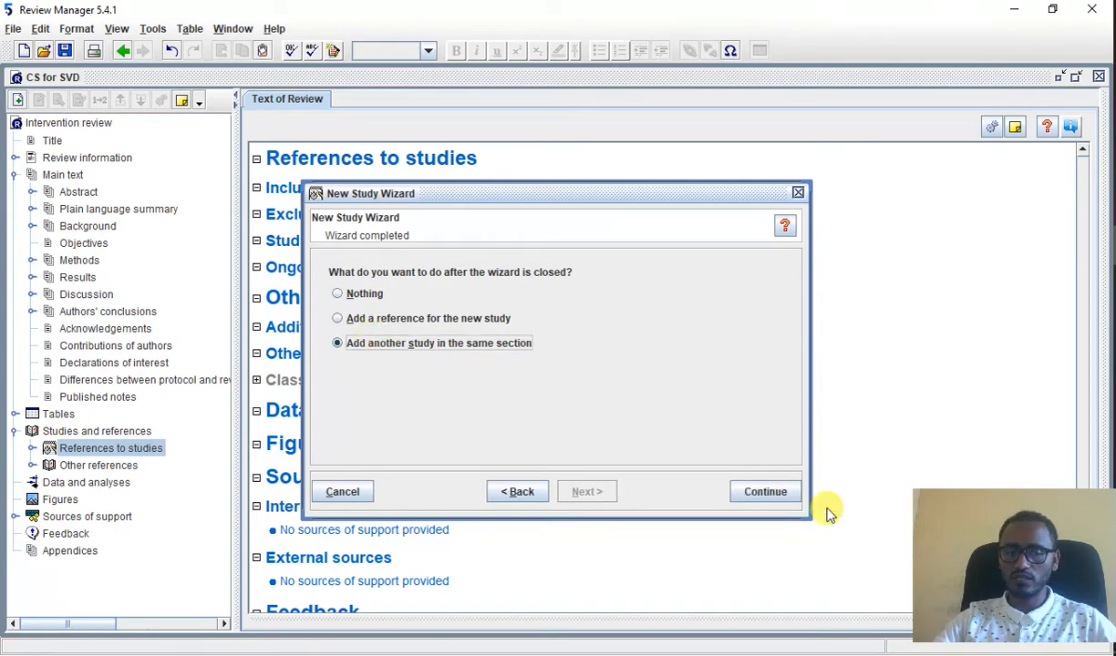
{"action": "left_click", "coordinate": [761, 493]}
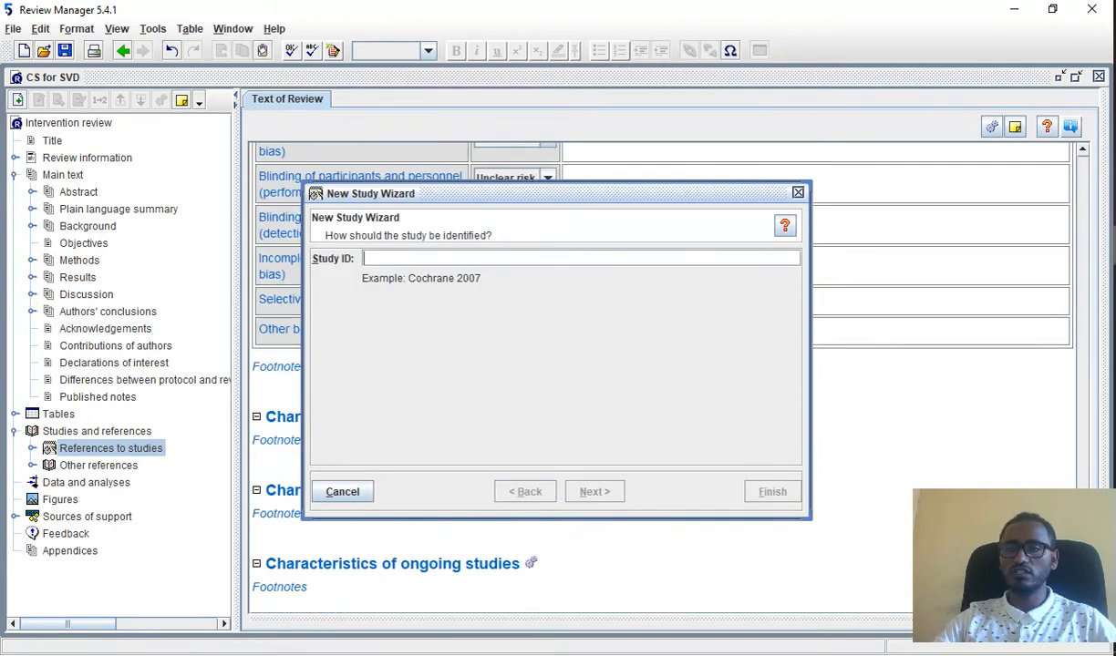
Copy the second study's author and year from cell B3 in Excel into the new Study ID in Review Manager.
{"action": "key", "text": "alt+Tab"}
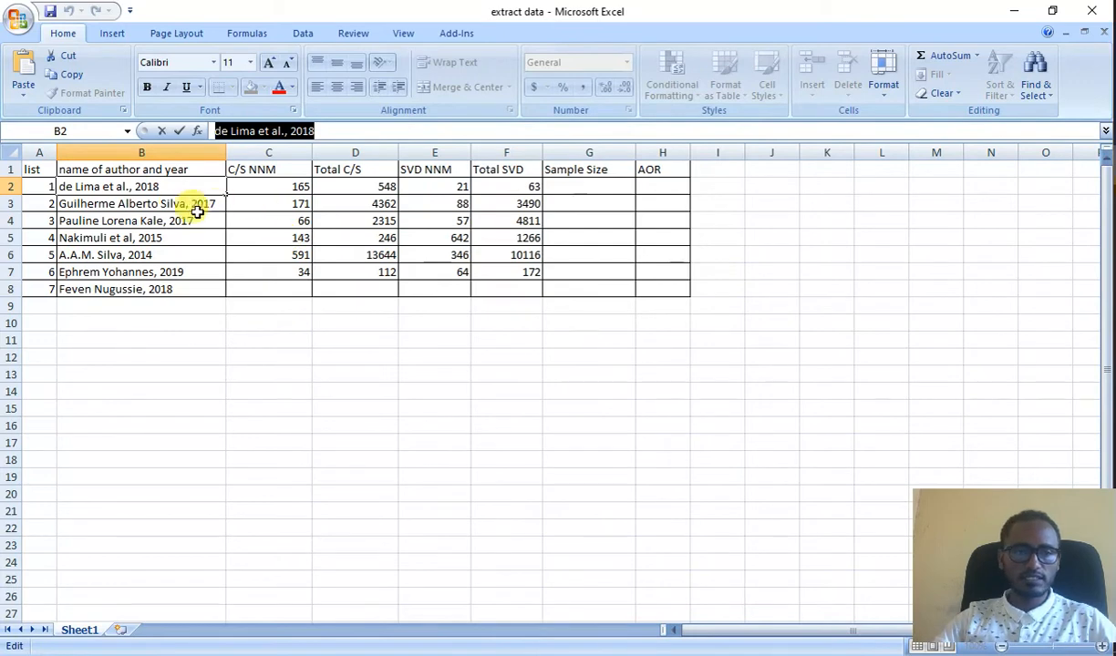
{"action": "left_click", "coordinate": [153, 208]}
{"action": "left_click_drag", "start_coordinate": [373, 132], "coordinate": [206, 128]}
{"action": "key", "text": "ctrl+c"}
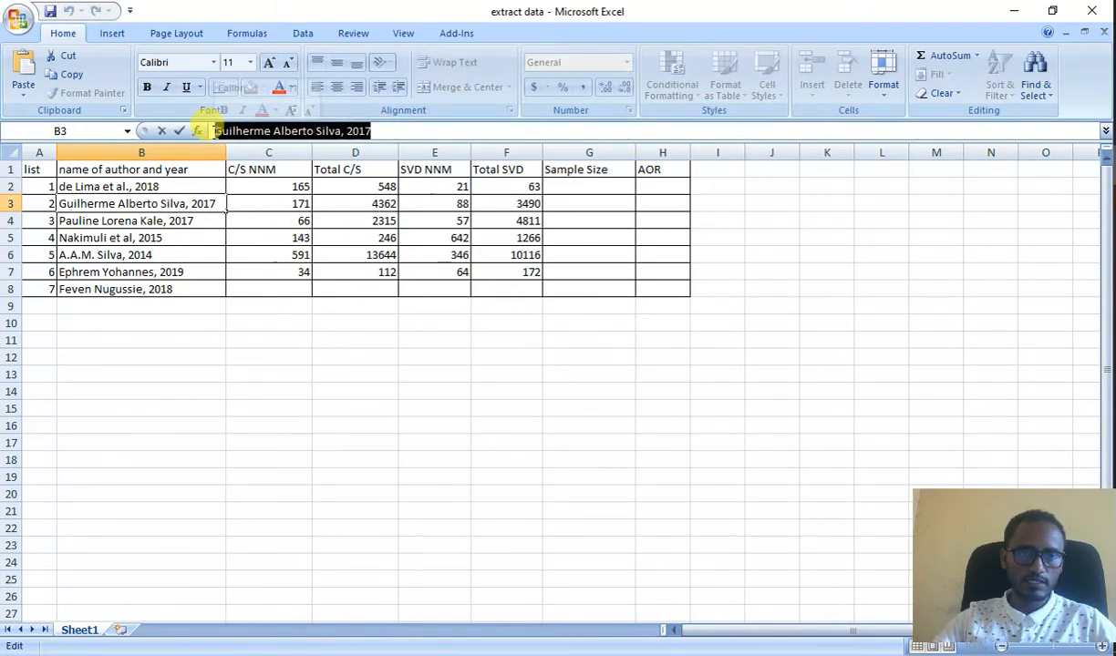
{"action": "left_click", "coordinate": [69, 74]}
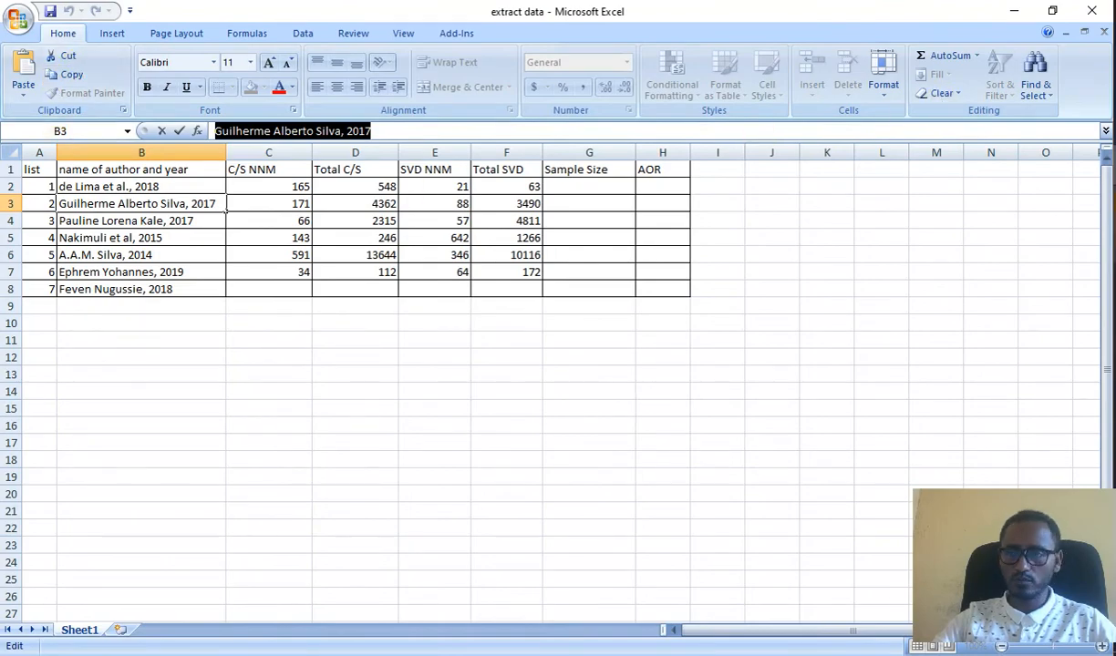
{"action": "key", "text": "alt+Tab"}
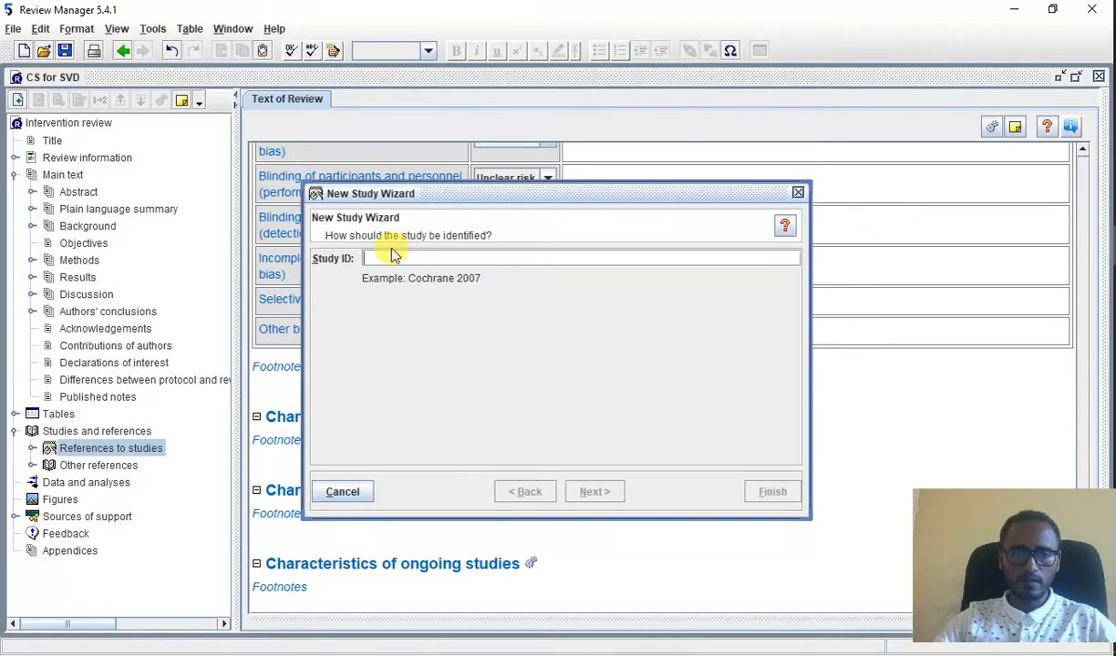
{"action": "right_click", "coordinate": [390, 260]}
{"action": "left_click", "coordinate": [432, 335]}
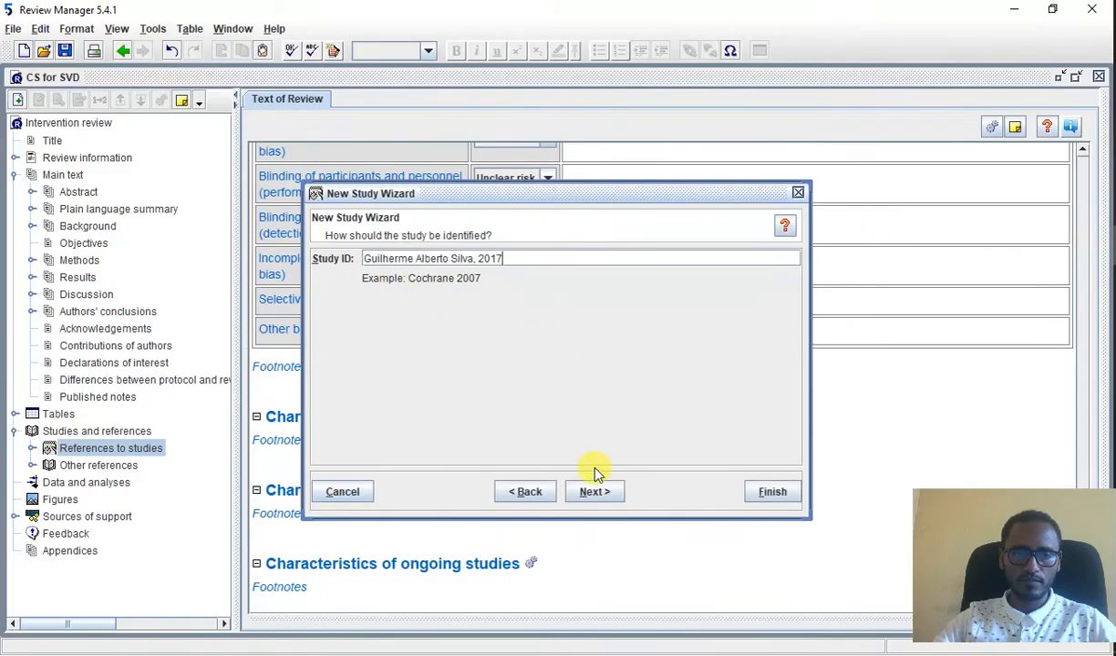
Complete the second study with the year 2017 and no other identifiers, choosing to add another study in the same section.
{"action": "left_click", "coordinate": [598, 492]}
{"action": "left_click", "coordinate": [598, 493]}
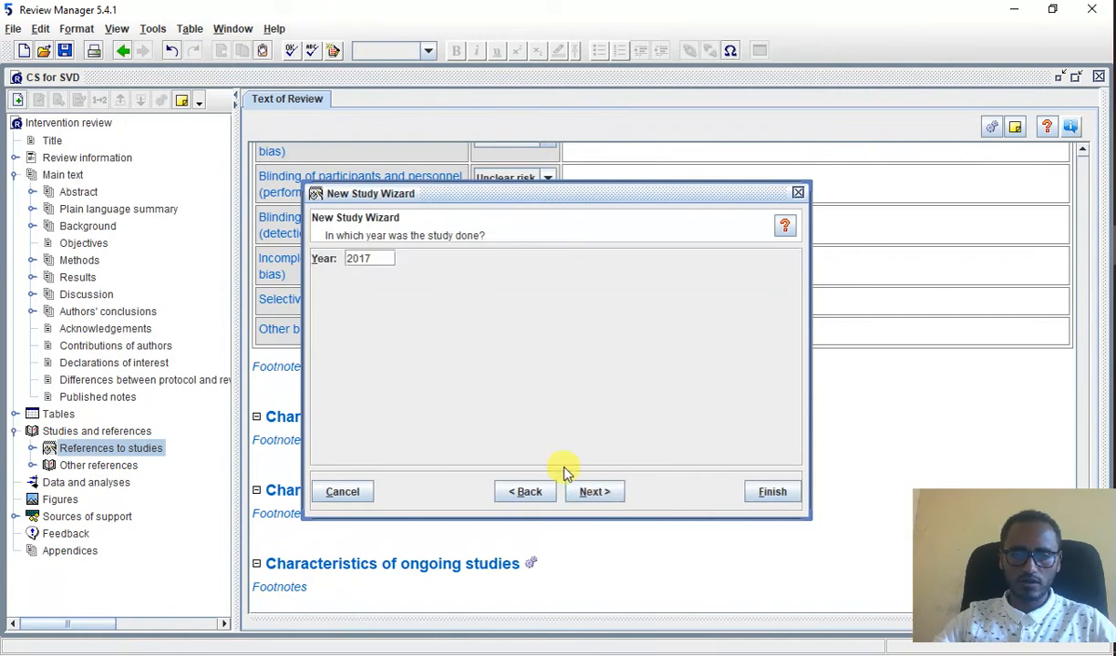
{"action": "left_click", "coordinate": [589, 494]}
{"action": "left_click", "coordinate": [589, 491]}
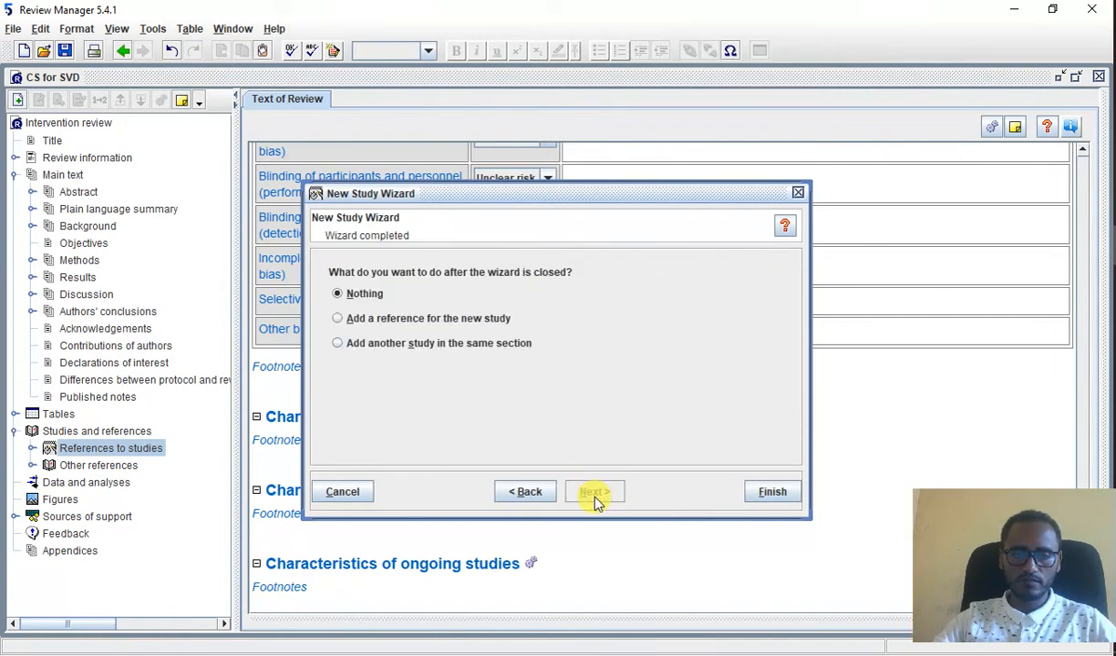
{"action": "left_click", "coordinate": [430, 346]}
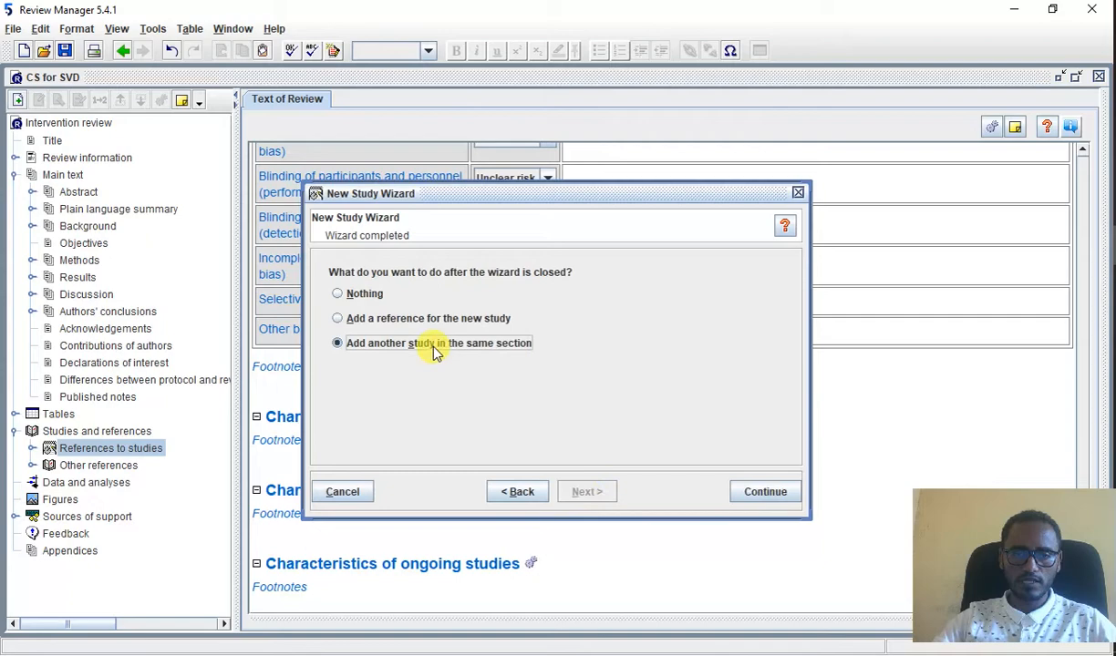
{"action": "left_click", "coordinate": [768, 491]}
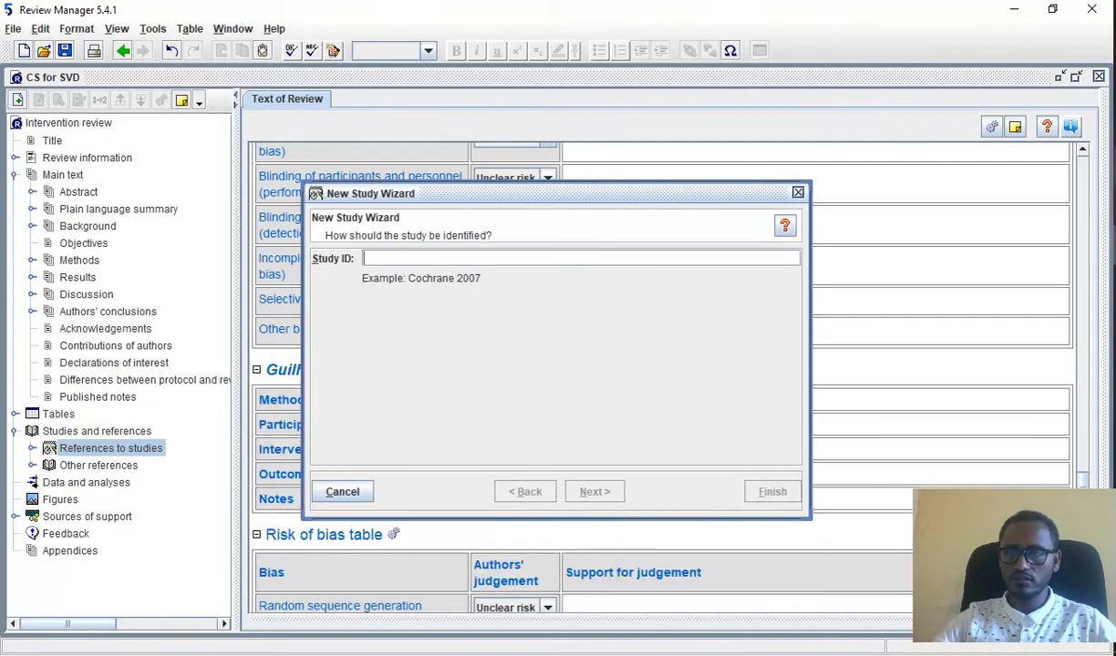
Copy the third study's author and year from cell B4 in Excel and paste it as the new Study ID in Review Manager.
{"action": "key", "text": "alt+Tab"}
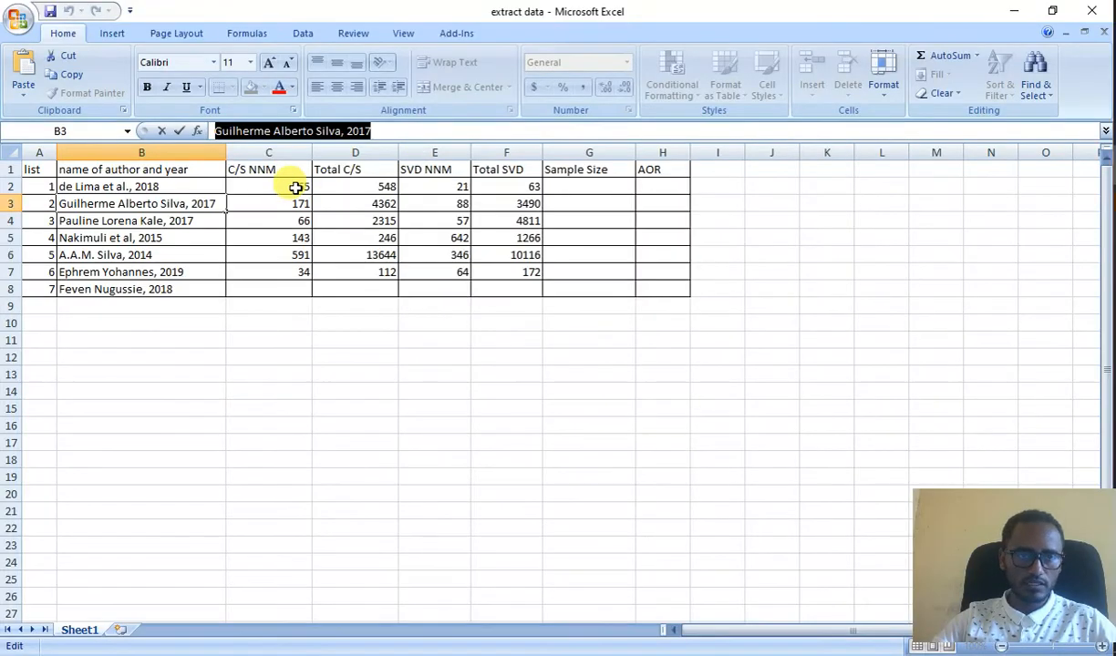
{"action": "left_click", "coordinate": [164, 219]}
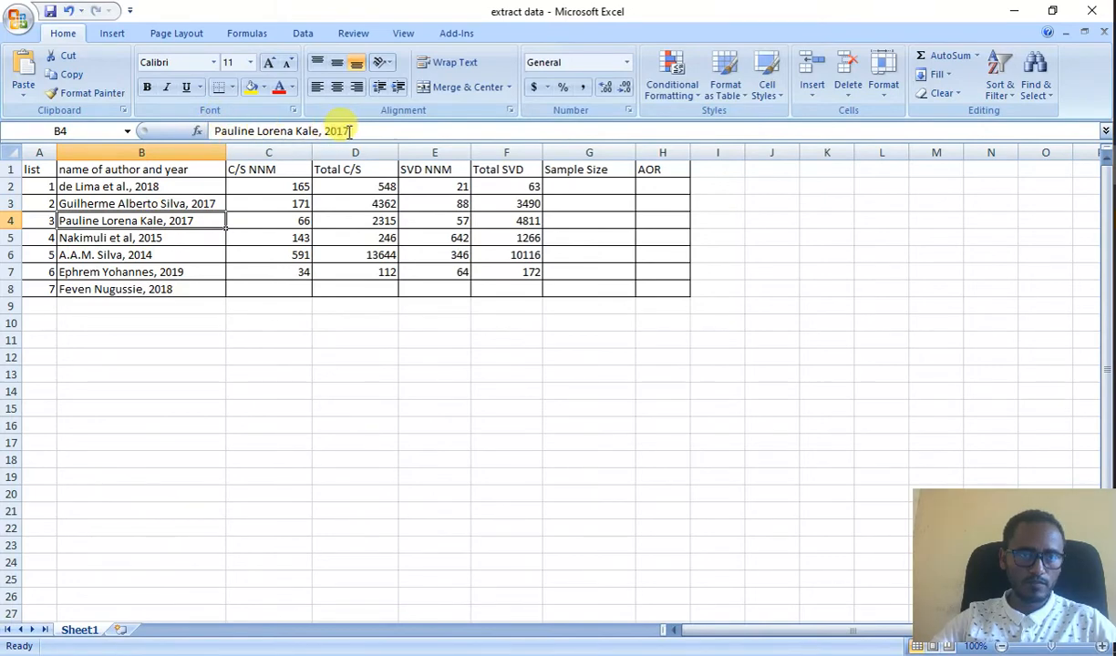
{"action": "left_click_drag", "start_coordinate": [350, 130], "coordinate": [220, 139]}
{"action": "key", "text": "ctrl+c"}
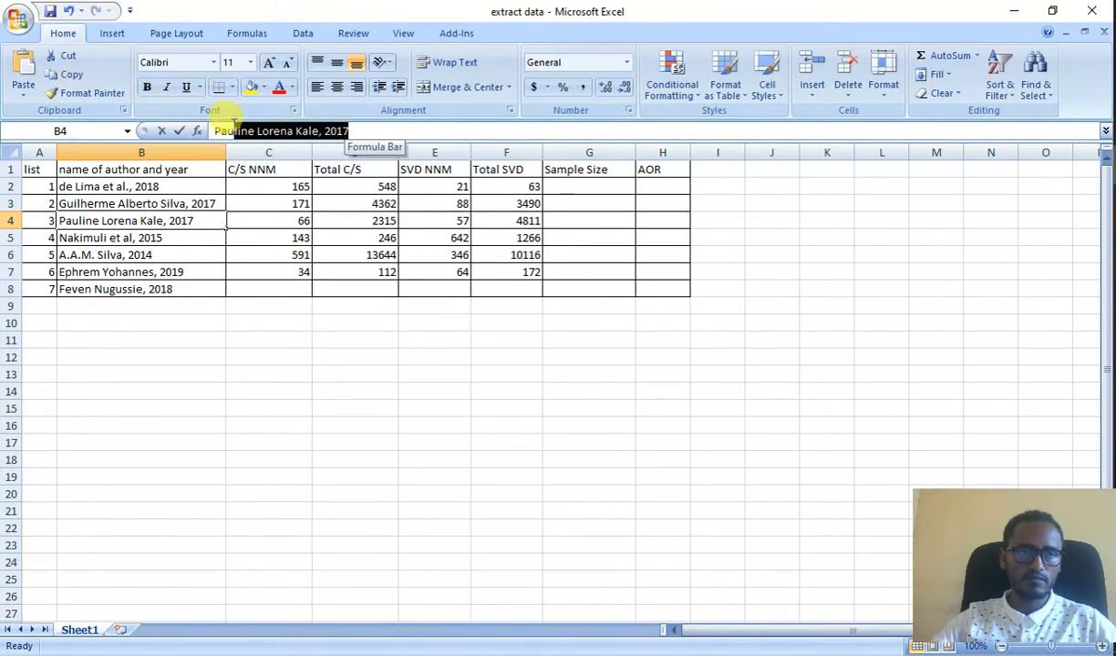
{"action": "left_click", "coordinate": [73, 76]}
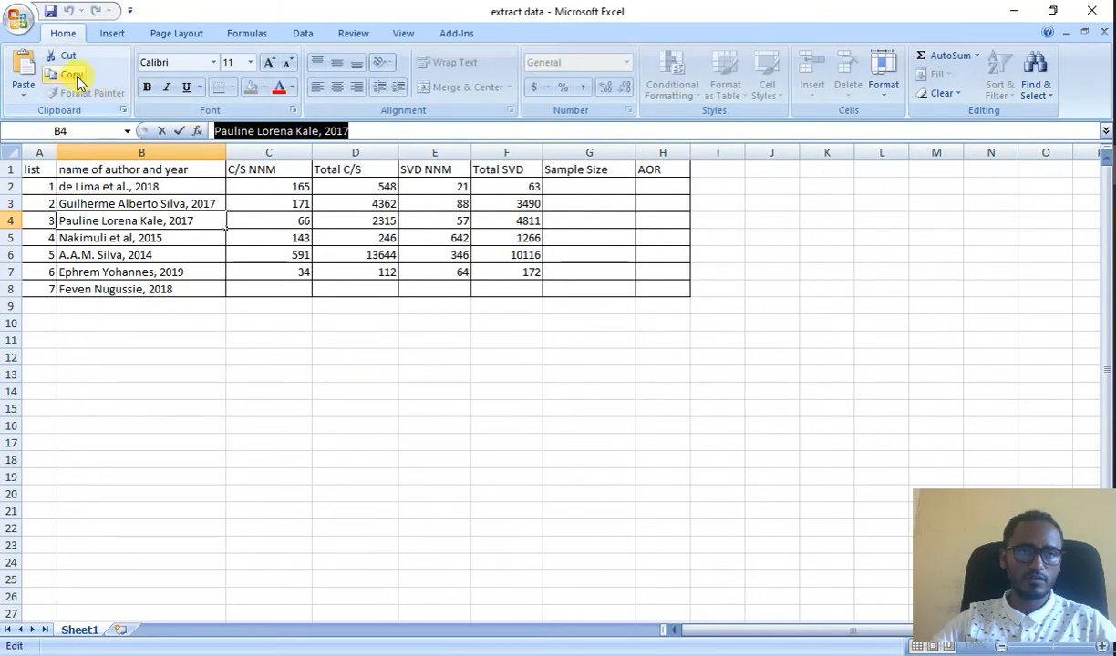
{"action": "key", "text": "alt+Tab"}
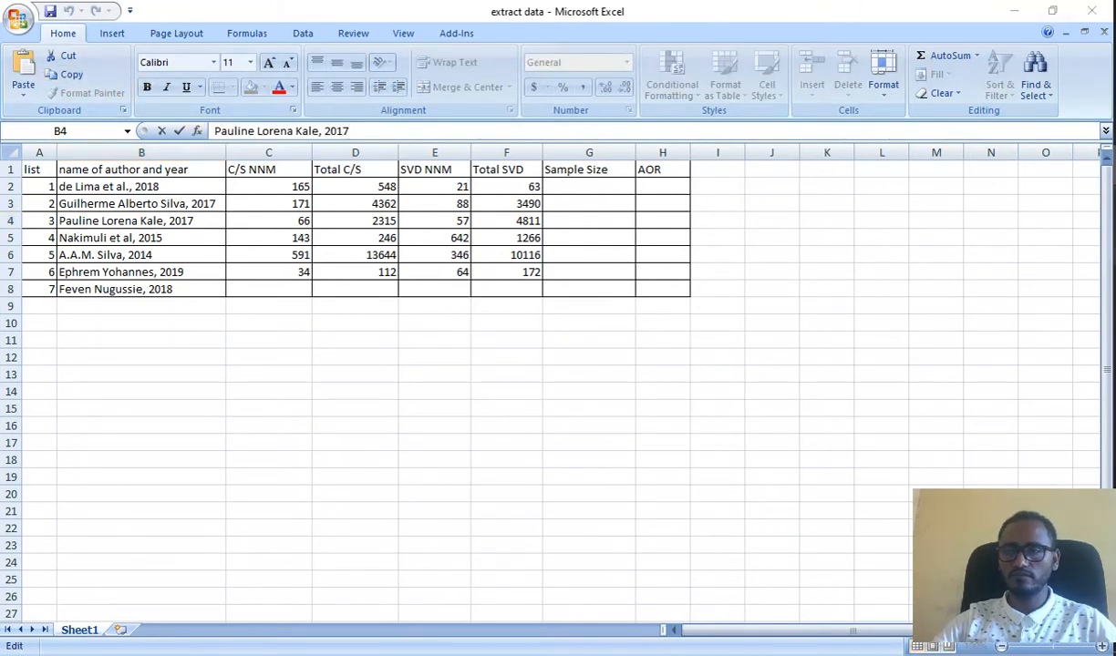
{"action": "right_click", "coordinate": [402, 259]}
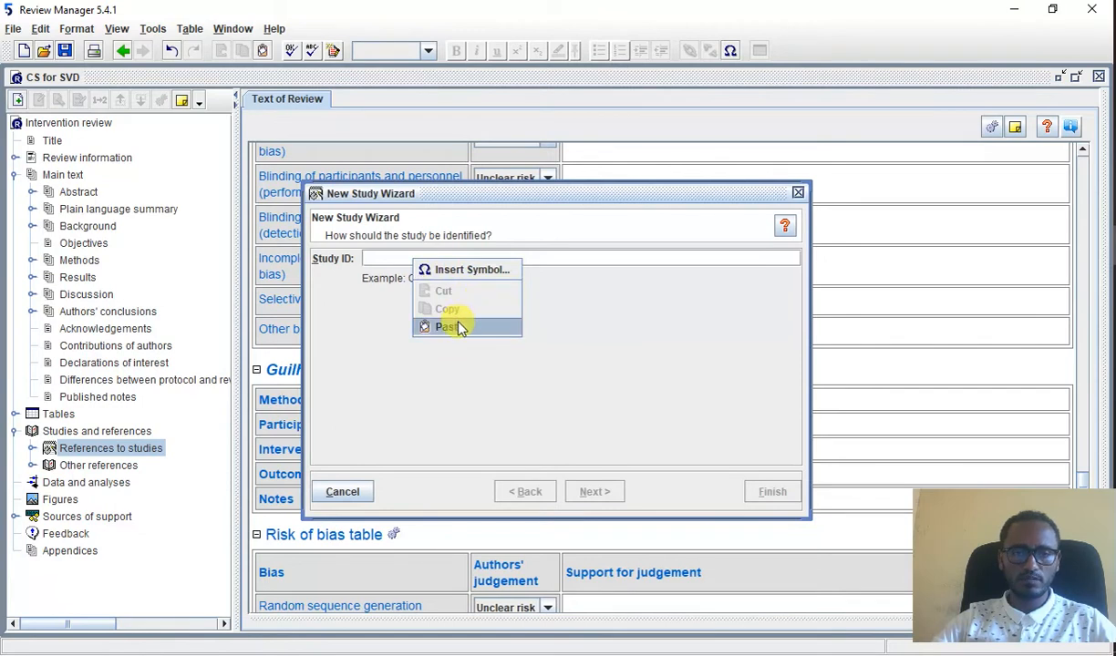
{"action": "left_click", "coordinate": [456, 321]}
Complete the third study with the year 2017 and the remaining defaults, choosing to add another study in the same section.
{"action": "left_click", "coordinate": [607, 495]}
{"action": "left_click", "coordinate": [603, 497]}
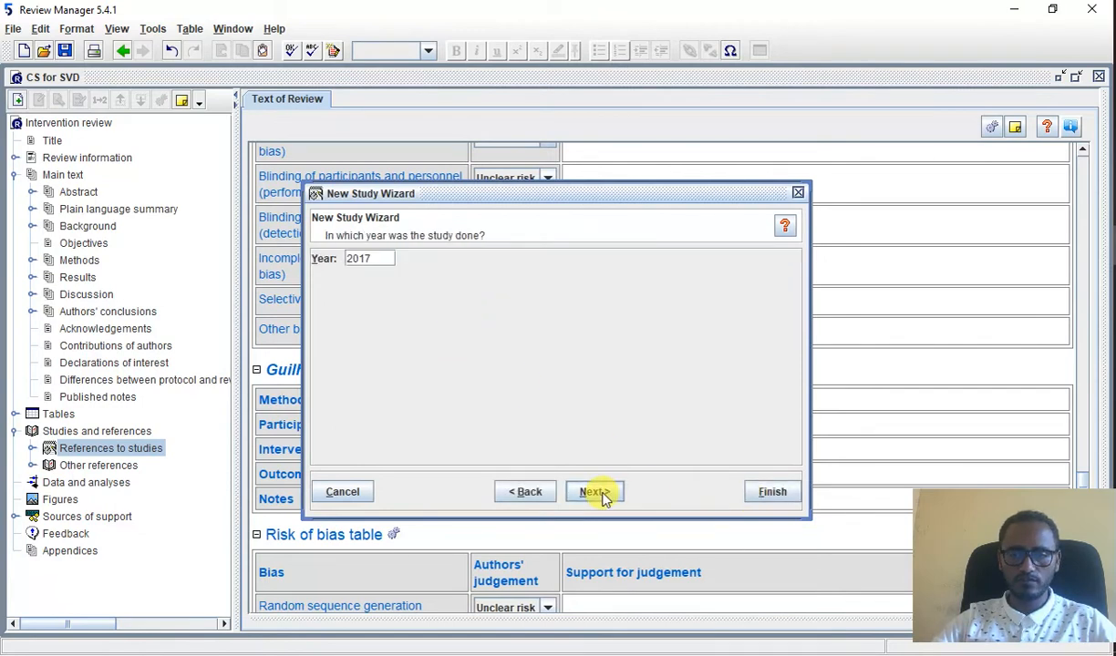
{"action": "left_click", "coordinate": [602, 496]}
{"action": "left_click", "coordinate": [602, 497]}
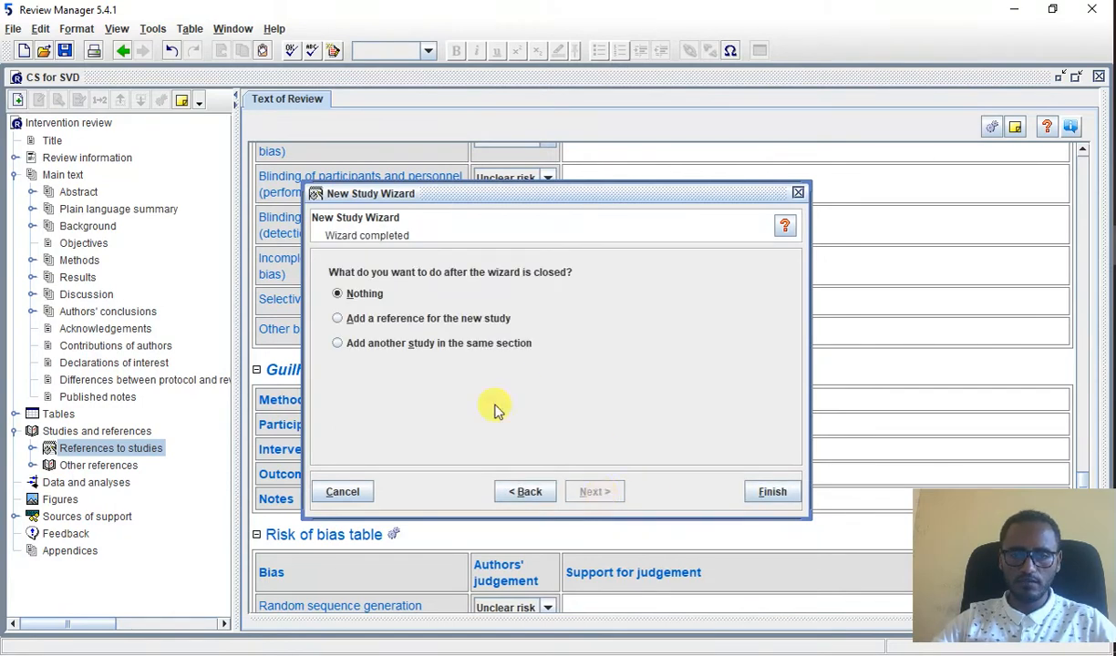
{"action": "left_click", "coordinate": [447, 344]}
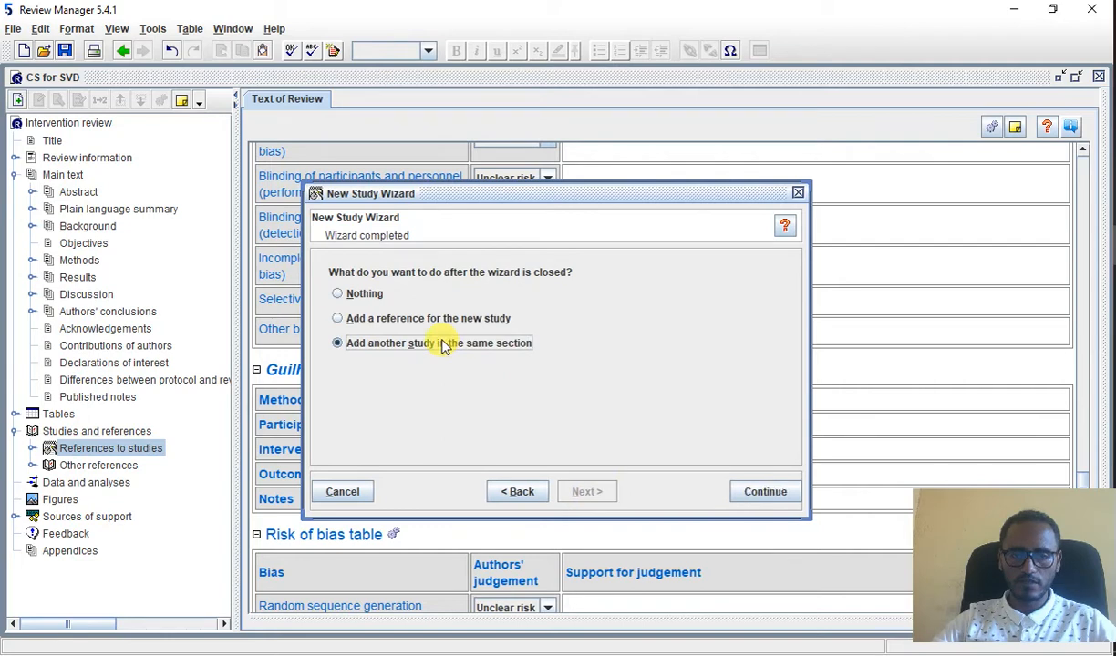
{"action": "left_click", "coordinate": [757, 492]}
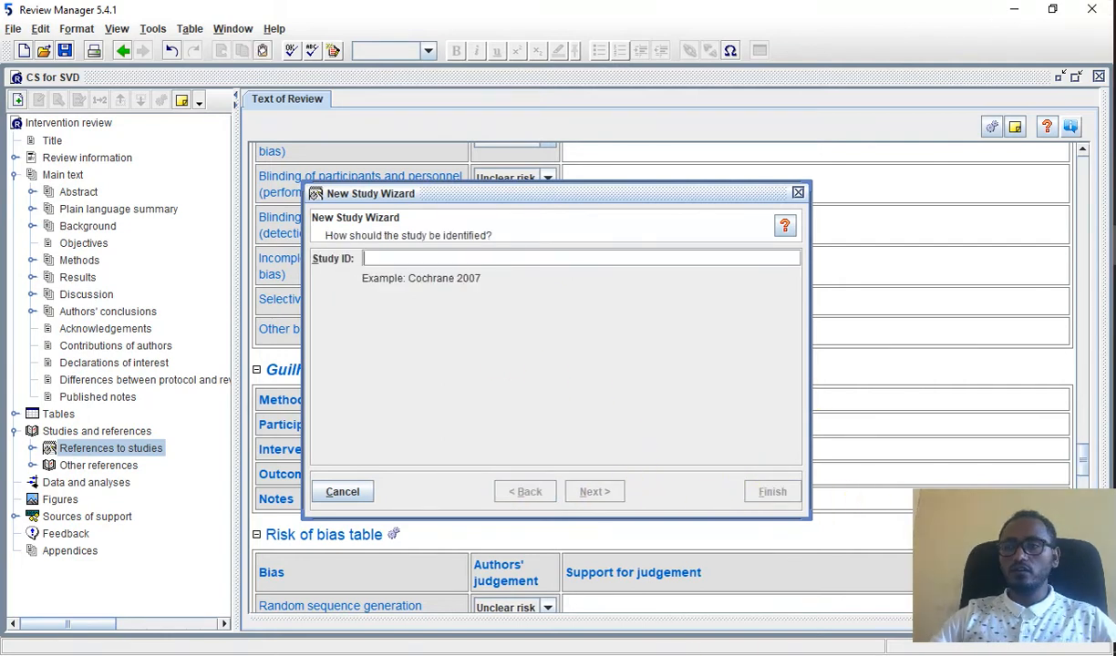
Copy the fourth study's author and year from cell B5 in Excel and paste it as the new Study ID in Review Manager.
{"action": "key", "text": "alt+Tab"}
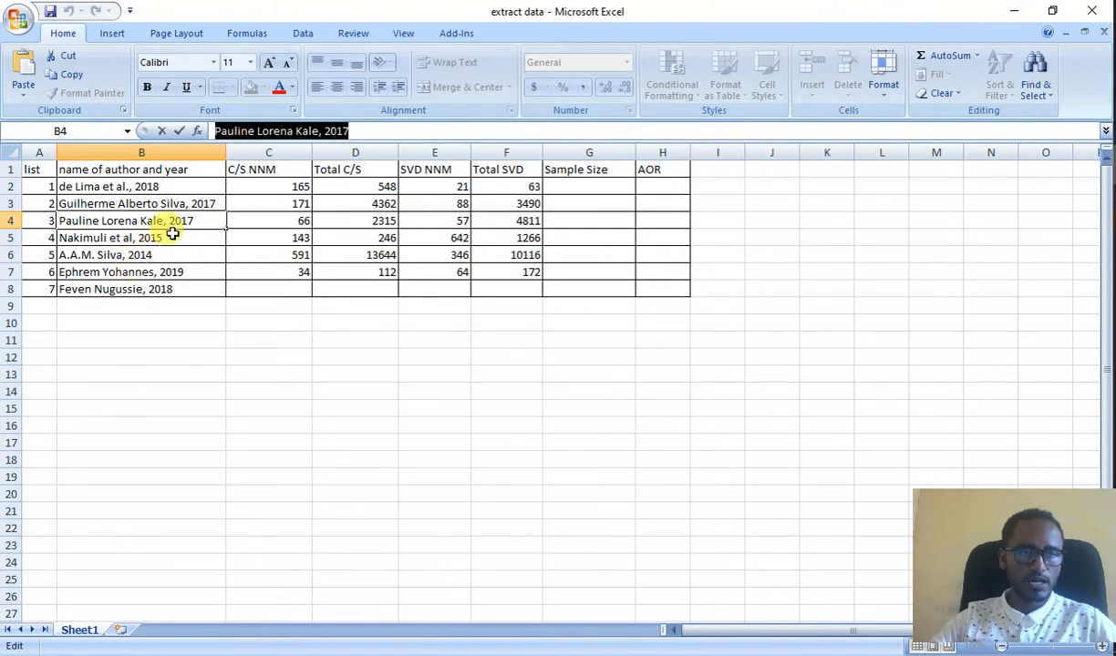
{"action": "left_click", "coordinate": [214, 238]}
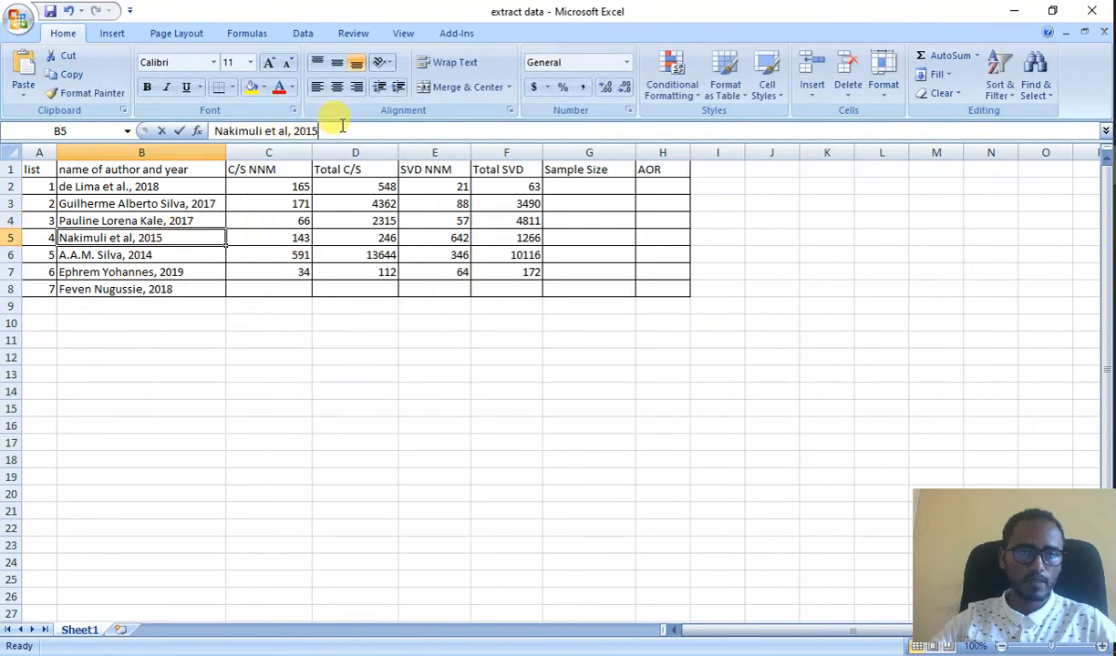
{"action": "left_click_drag", "start_coordinate": [318, 131], "coordinate": [210, 132]}
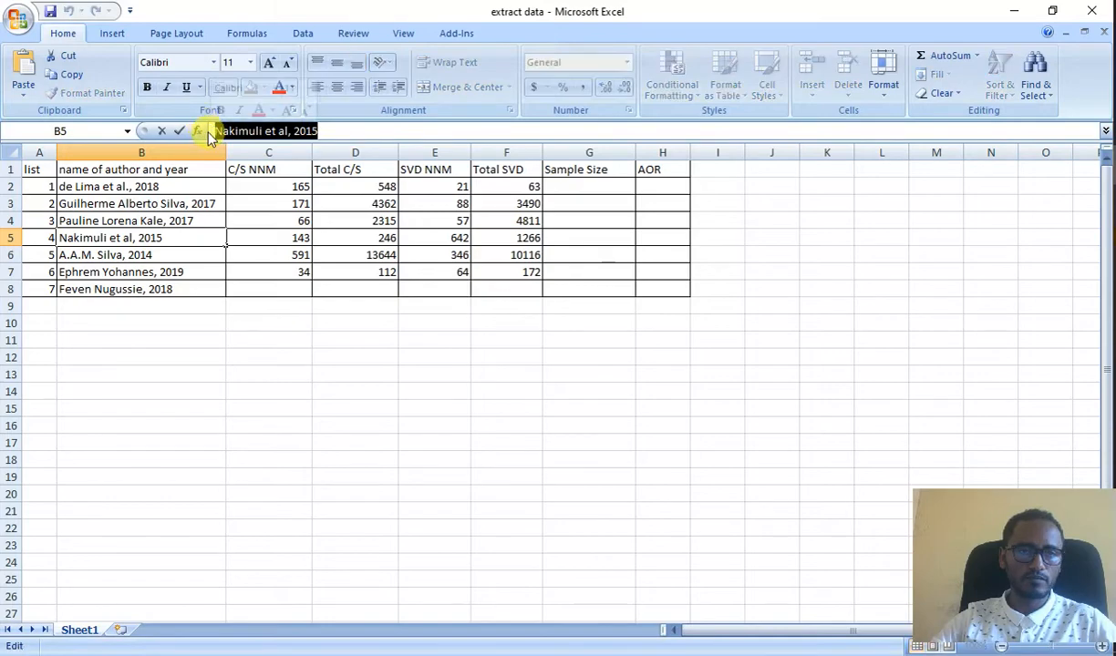
{"action": "left_click", "coordinate": [76, 83]}
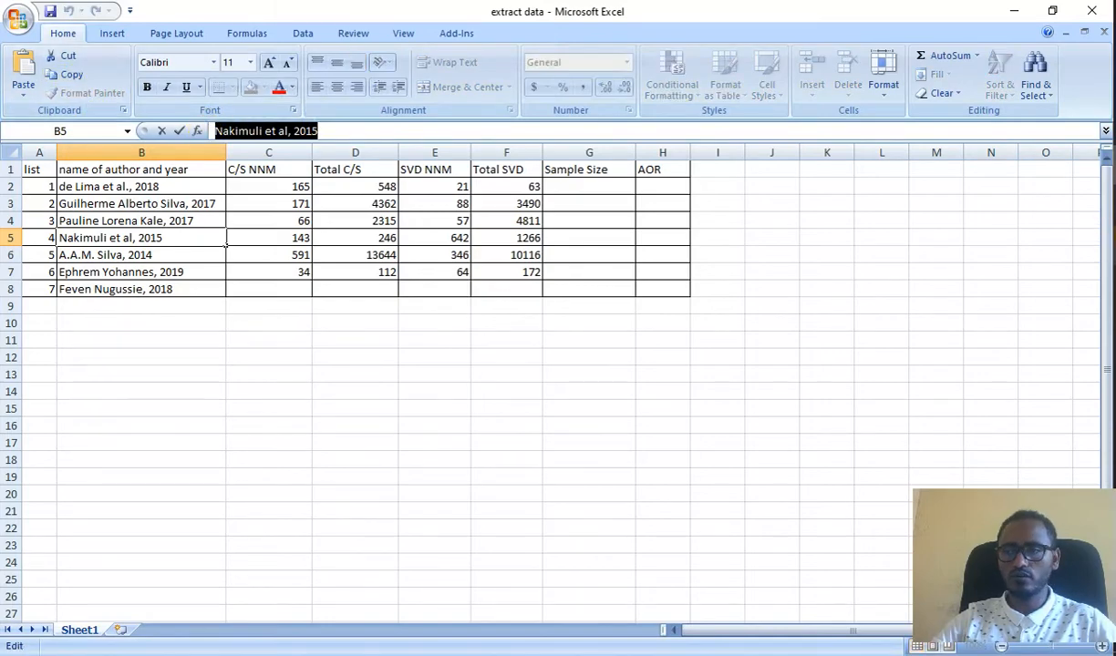
{"action": "key", "text": "alt+Tab"}
{"action": "right_click", "coordinate": [381, 255]}
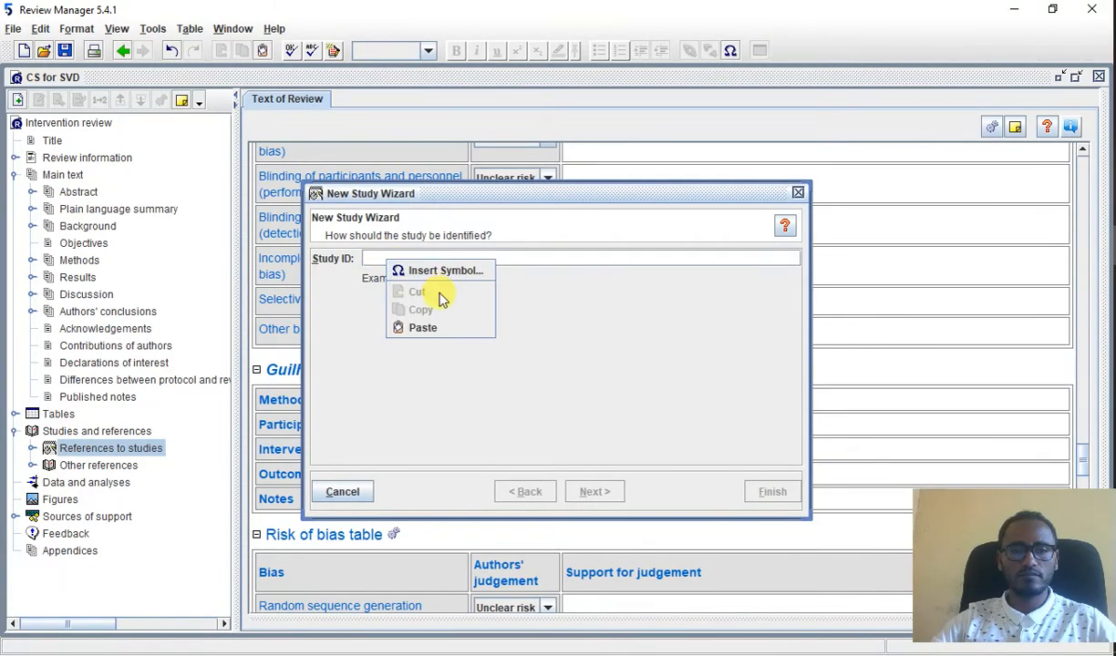
{"action": "left_click", "coordinate": [423, 326]}
Complete the fourth study with published data only as its source and the remaining defaults, choosing to add another study in the same section.
{"action": "left_click", "coordinate": [594, 492]}
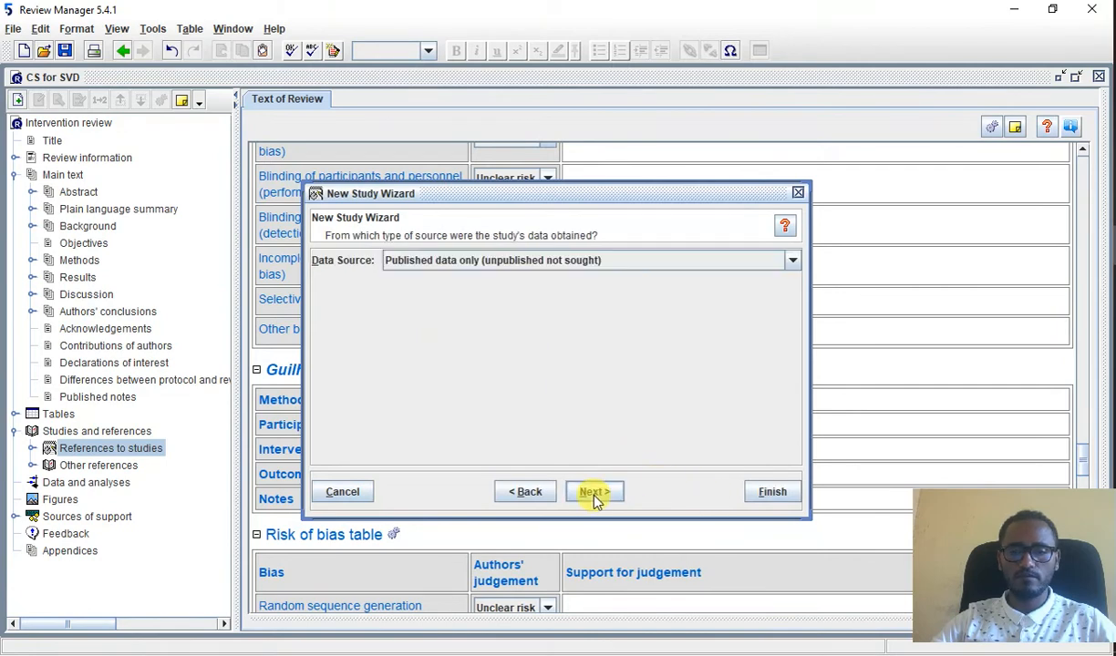
{"action": "left_click", "coordinate": [594, 493]}
{"action": "left_click", "coordinate": [595, 493]}
{"action": "left_click", "coordinate": [594, 492]}
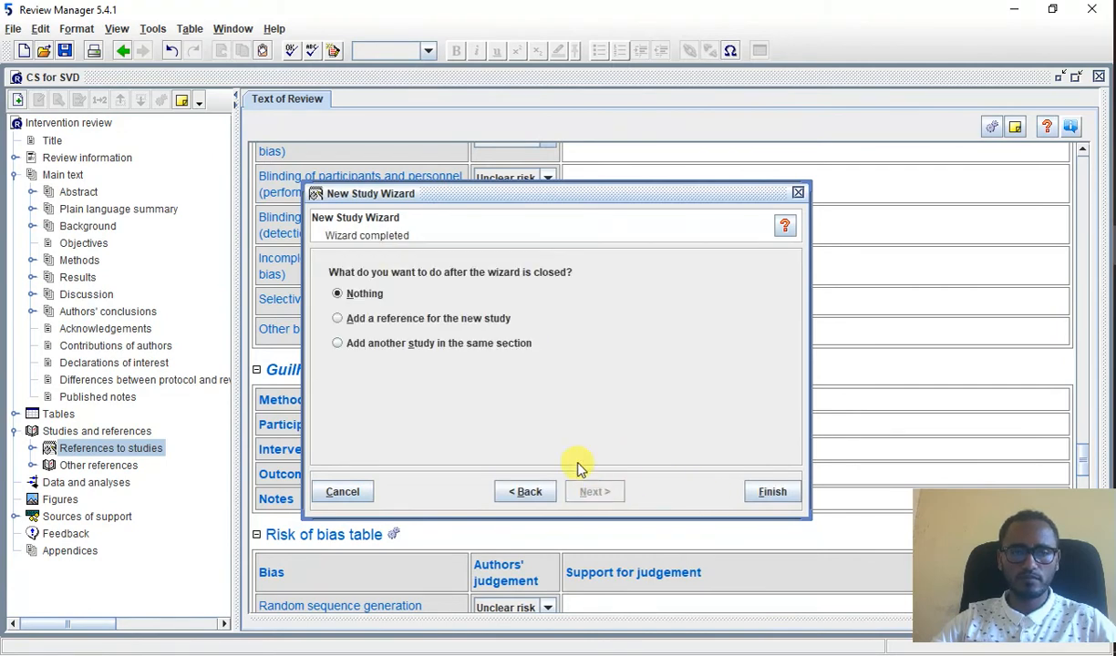
{"action": "left_click", "coordinate": [490, 345]}
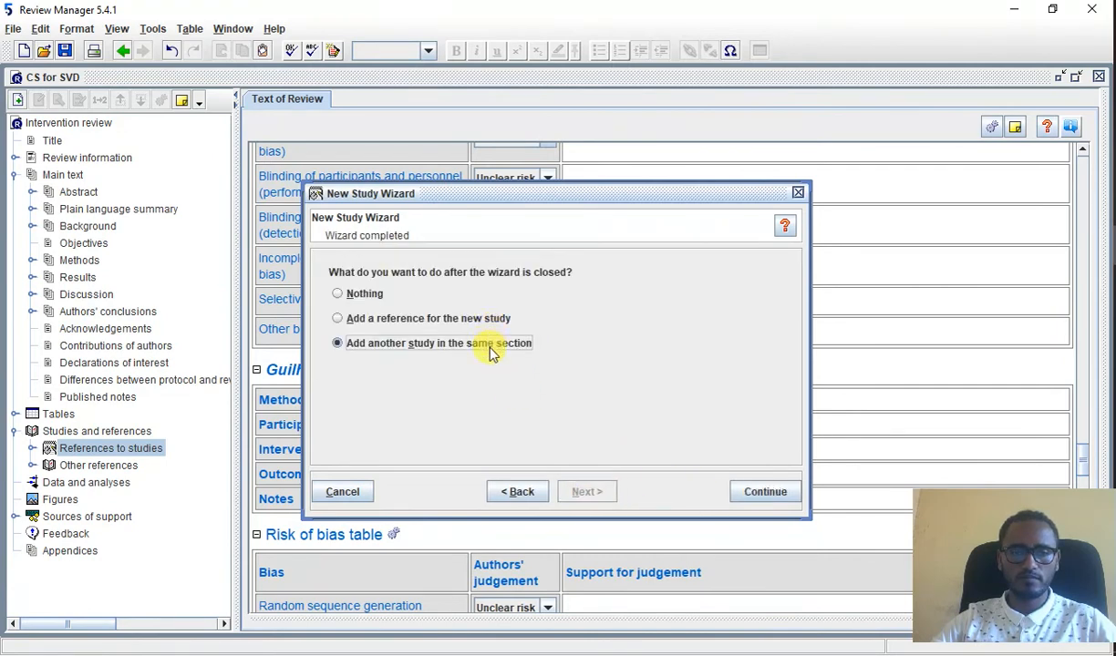
{"action": "left_click", "coordinate": [763, 492]}
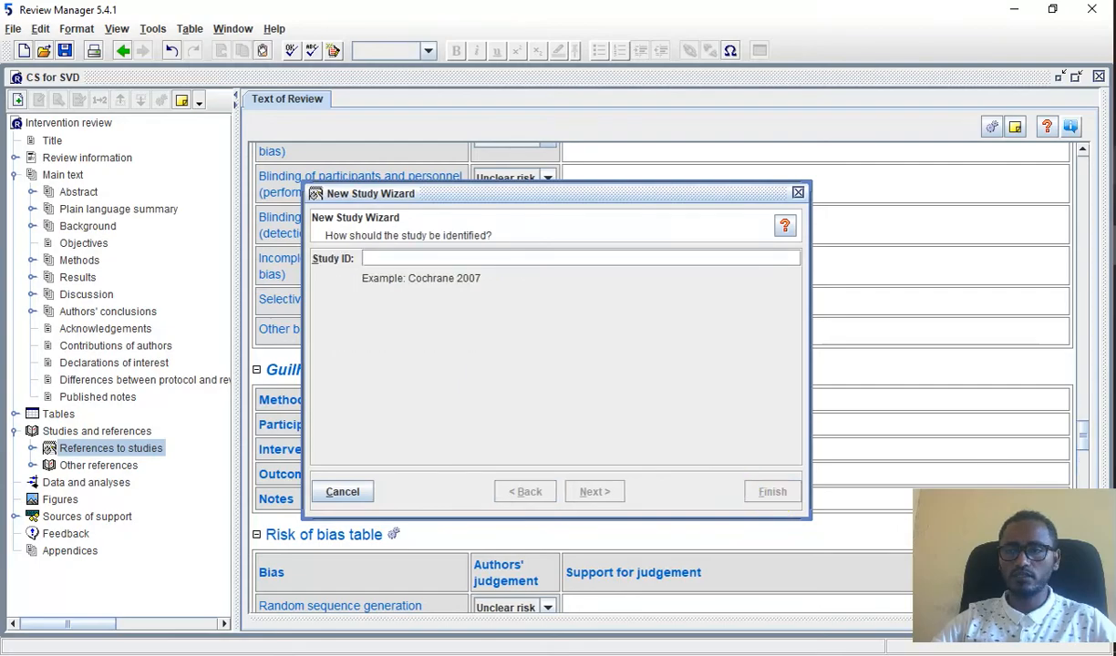
Copy the fifth study's author and year from cell B6 in Excel and paste it as the new Study ID in Review Manager.
{"action": "key", "text": "alt+Tab"}
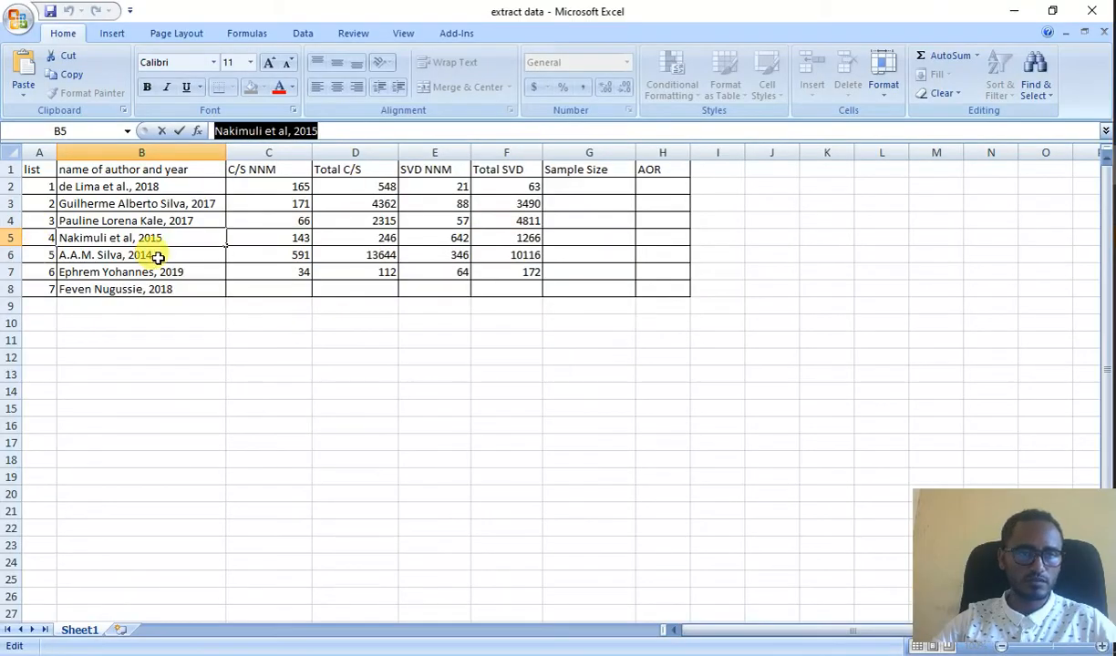
{"action": "left_click", "coordinate": [182, 241]}
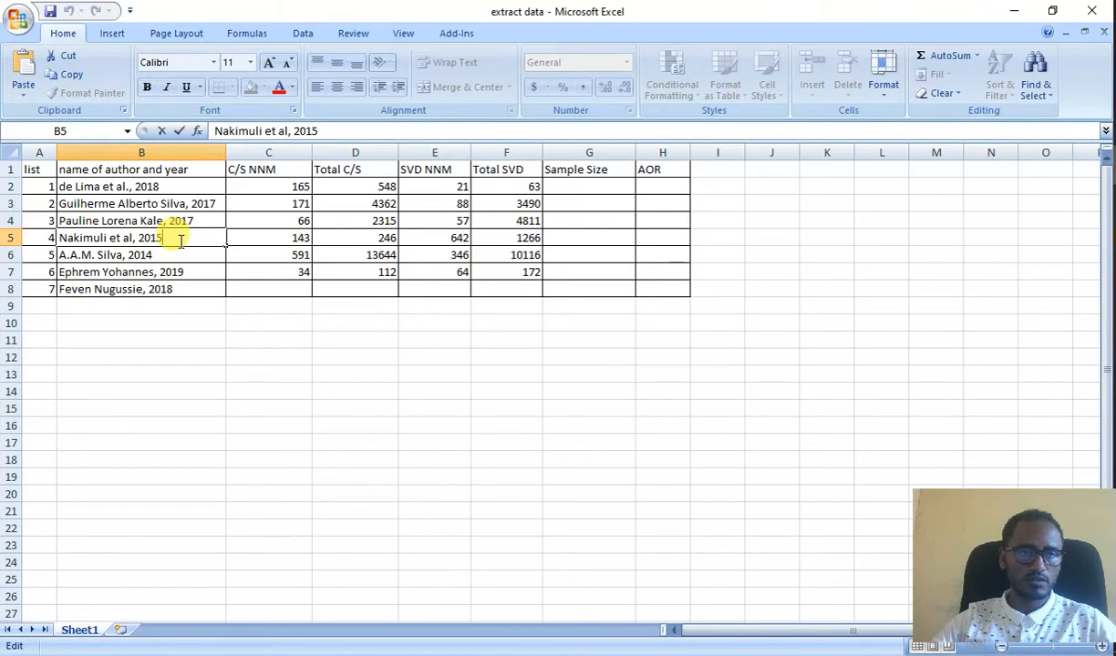
{"action": "left_click", "coordinate": [175, 257]}
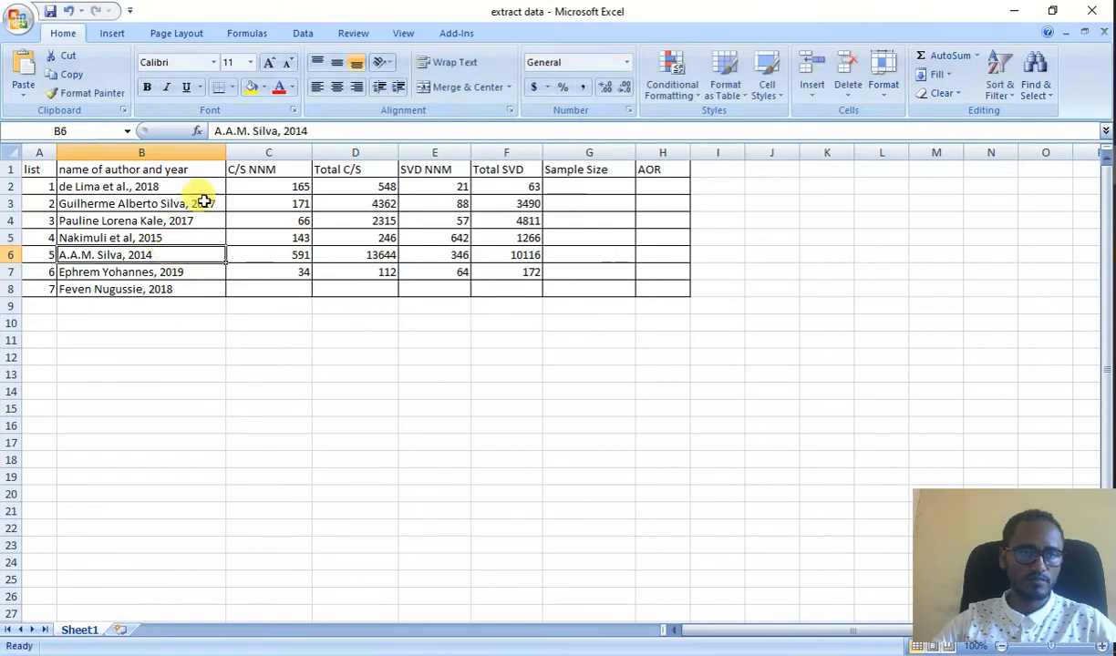
{"action": "left_click_drag", "start_coordinate": [310, 131], "coordinate": [208, 128]}
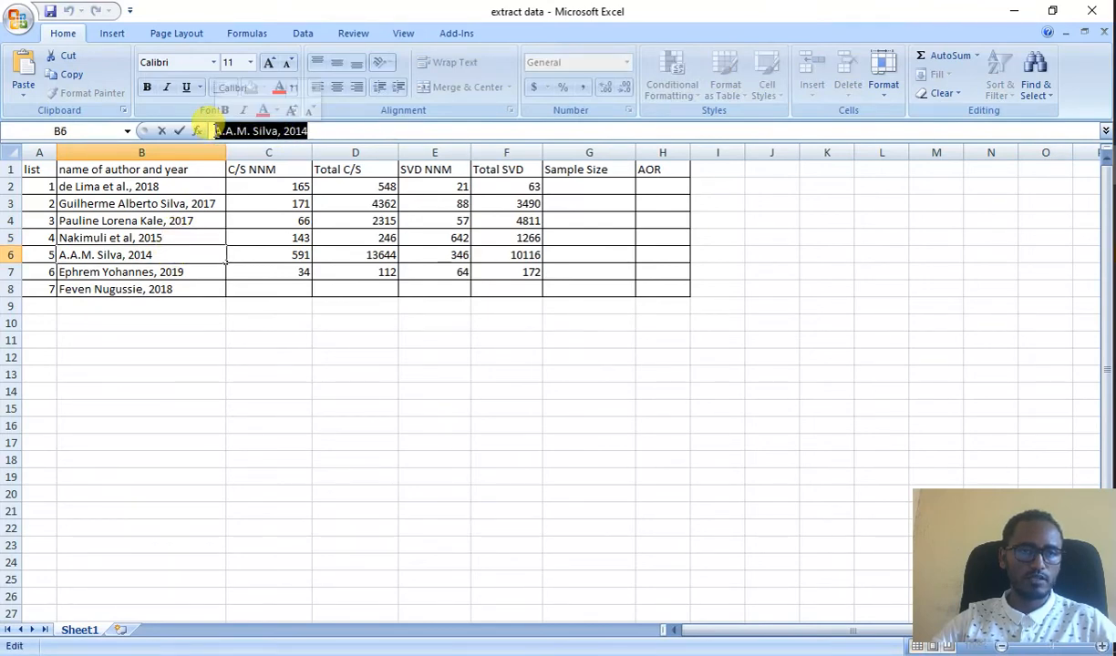
{"action": "left_click", "coordinate": [79, 78]}
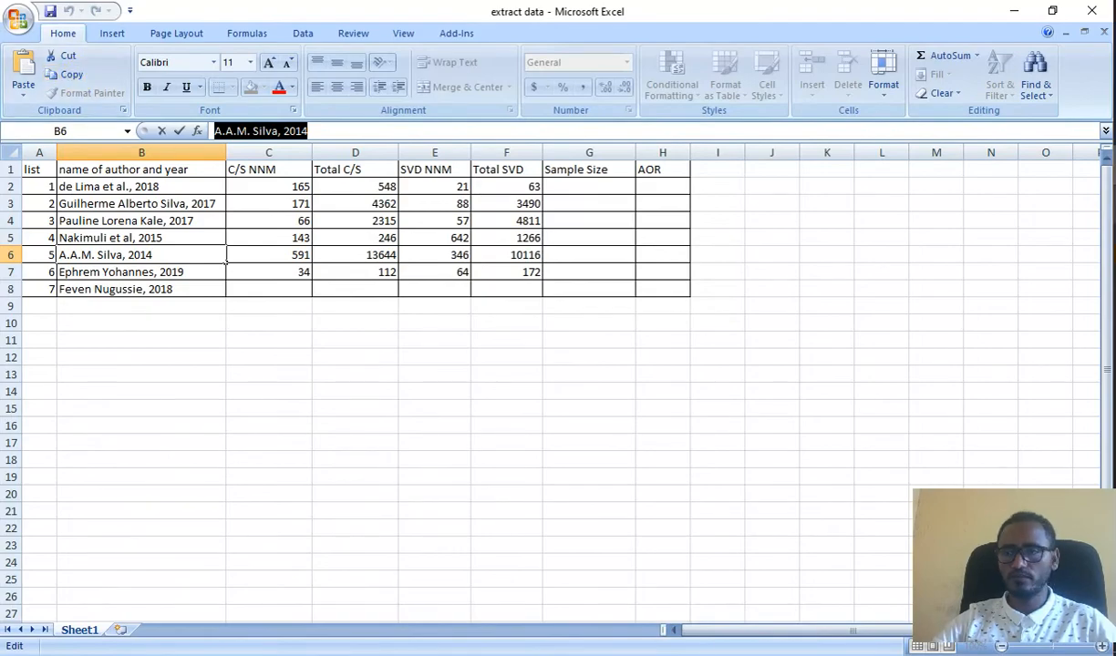
{"action": "left_click", "coordinate": [1114, 244]}
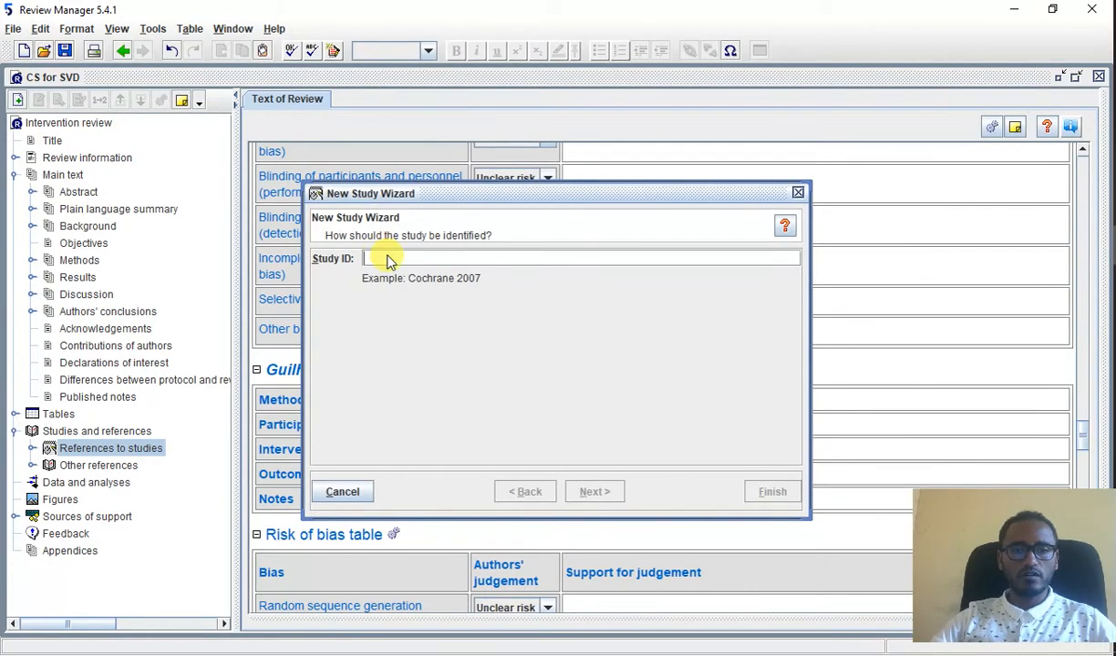
{"action": "right_click", "coordinate": [387, 261]}
{"action": "left_click", "coordinate": [429, 320]}
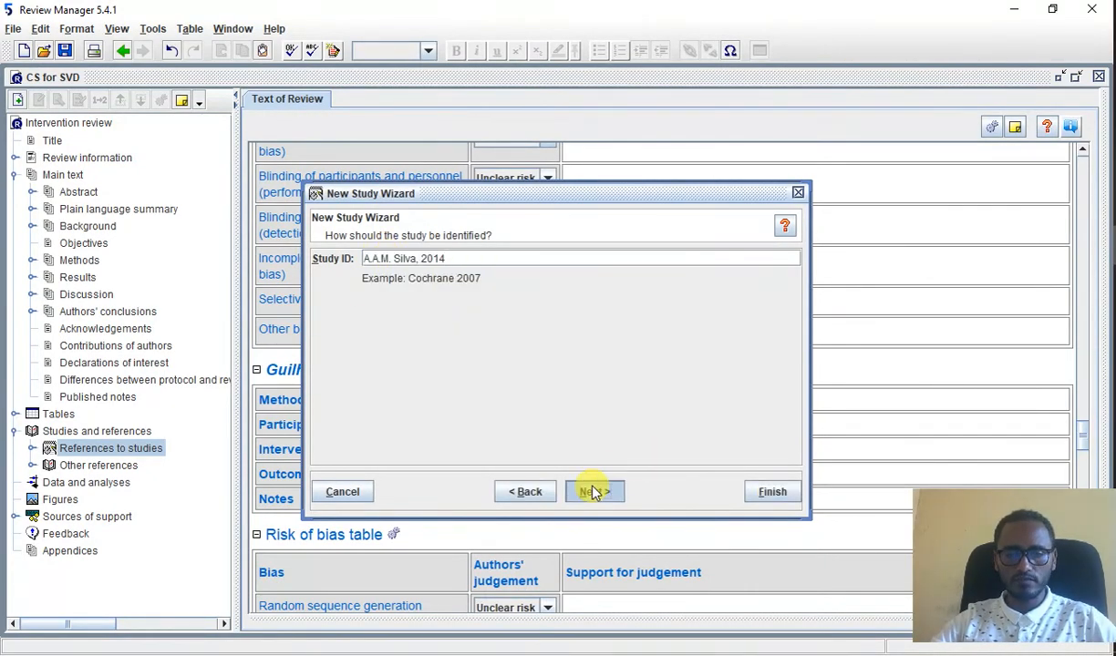
Complete the fifth study with the default source, year and identifiers, choosing to add another study in the same section.
{"action": "left_click", "coordinate": [594, 492]}
{"action": "left_click", "coordinate": [593, 491]}
{"action": "left_click", "coordinate": [593, 492]}
{"action": "left_click", "coordinate": [594, 491]}
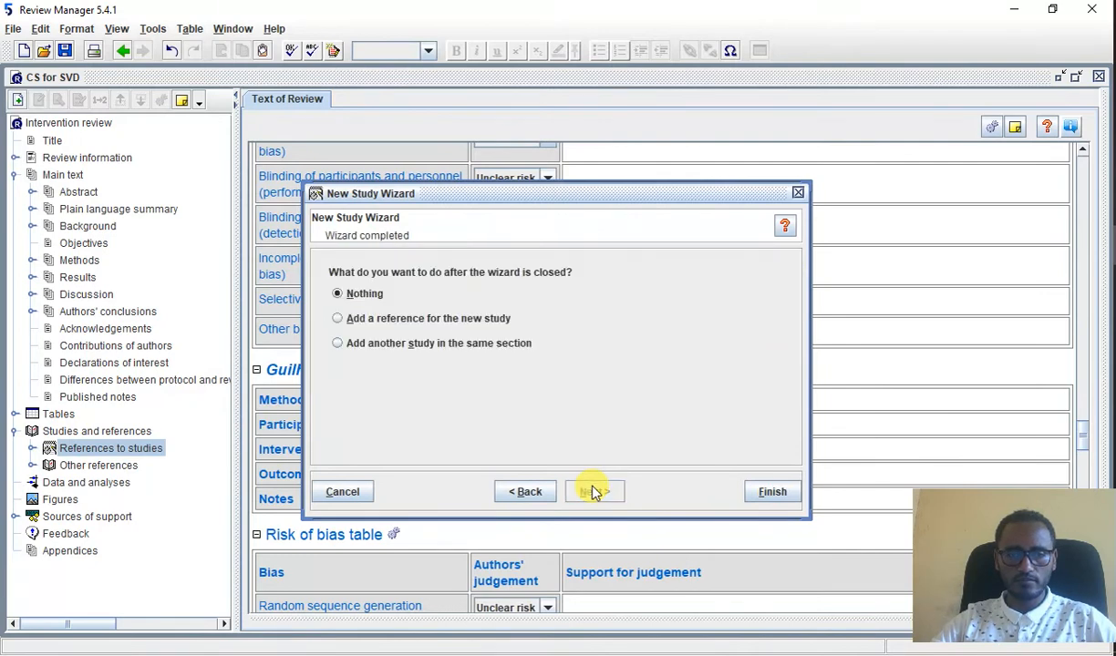
{"action": "left_click", "coordinate": [512, 345]}
{"action": "left_click", "coordinate": [763, 491]}
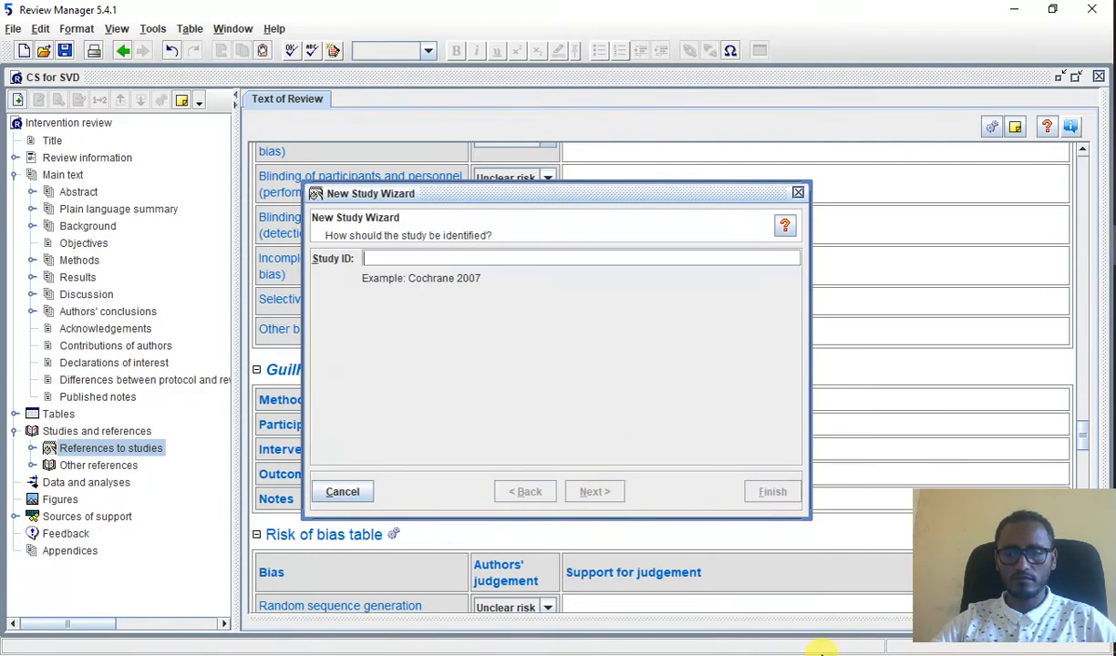
Copy the sixth study's author and year from cell B7 in Excel and paste it as the new Study ID in Review Manager.
{"action": "key", "text": "alt+Tab"}
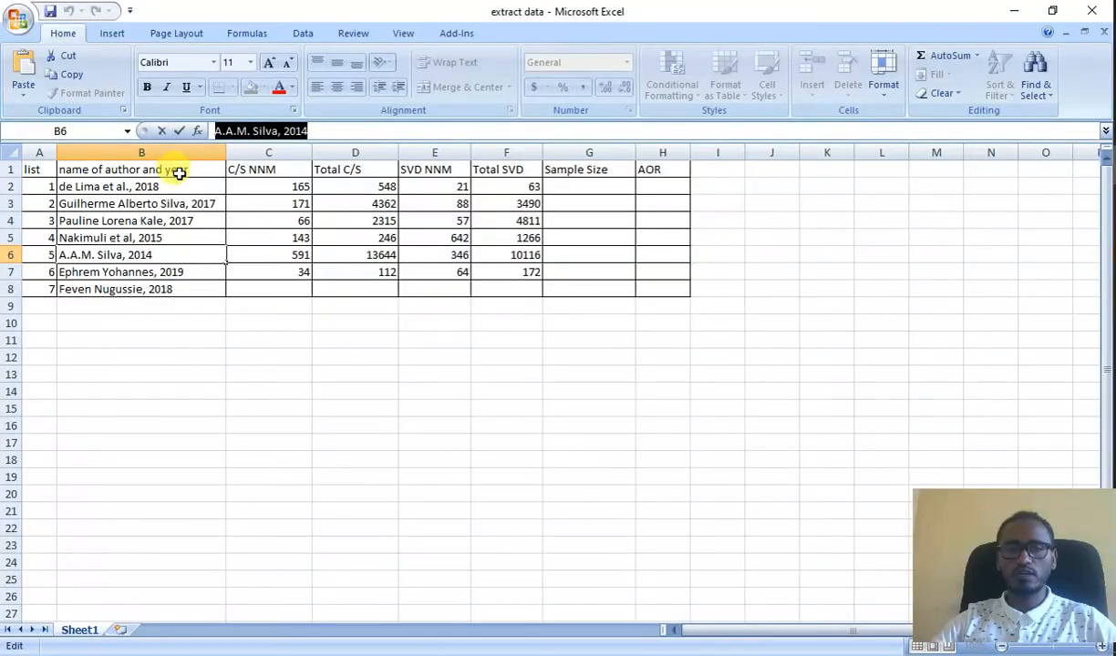
{"action": "left_click", "coordinate": [192, 268]}
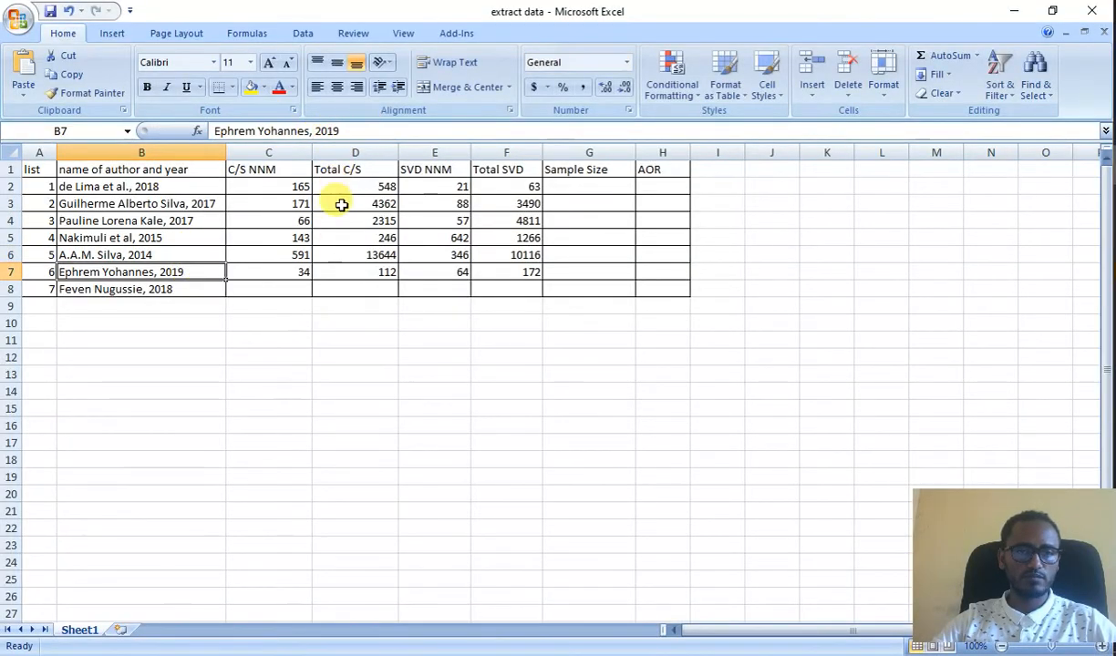
{"action": "left_click_drag", "start_coordinate": [353, 131], "coordinate": [198, 118]}
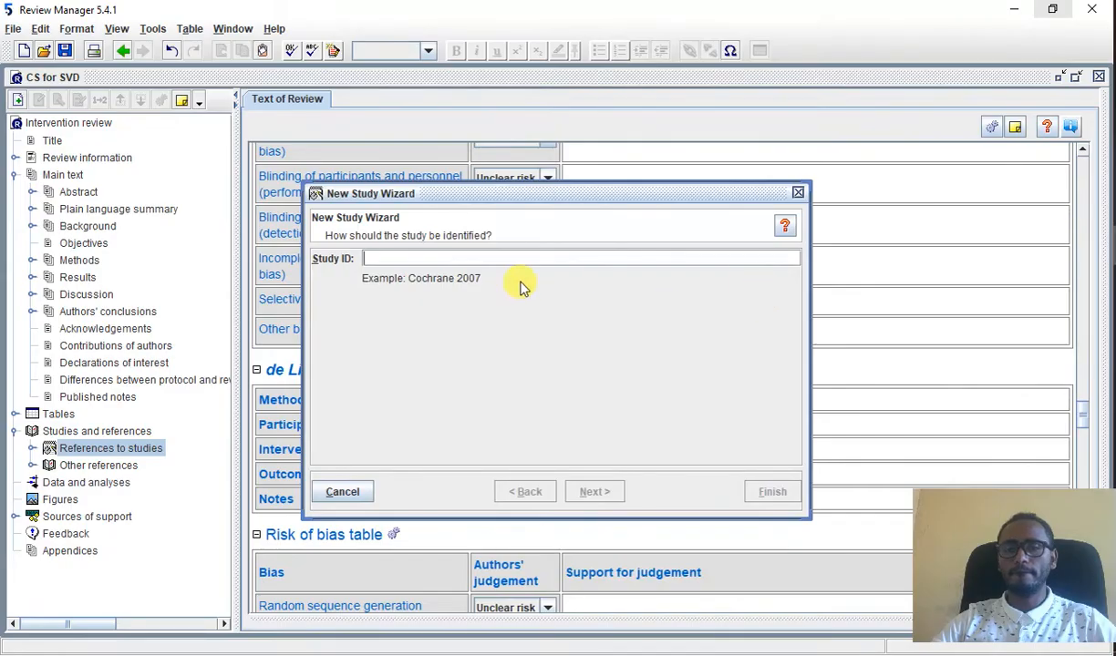
{"action": "right_click", "coordinate": [383, 258]}
{"action": "left_click", "coordinate": [441, 319]}
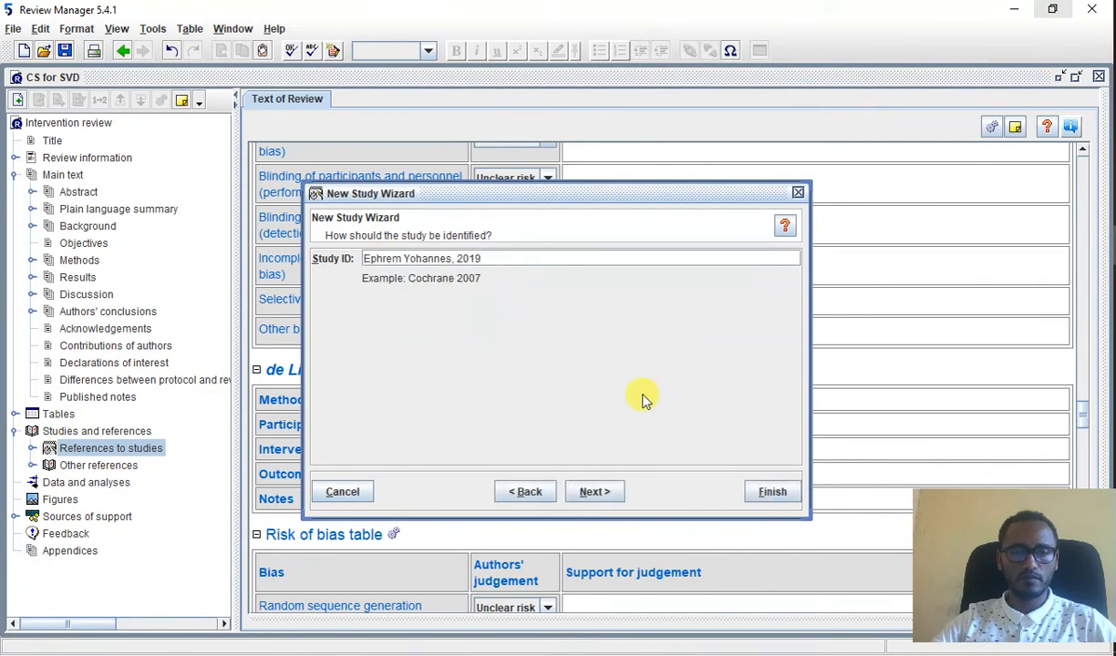
Complete the sixth study with the default source, year and identifiers, continue to another study in the same section, and cancel that blank study.
{"action": "left_click", "coordinate": [597, 491]}
{"action": "left_click", "coordinate": [600, 491]}
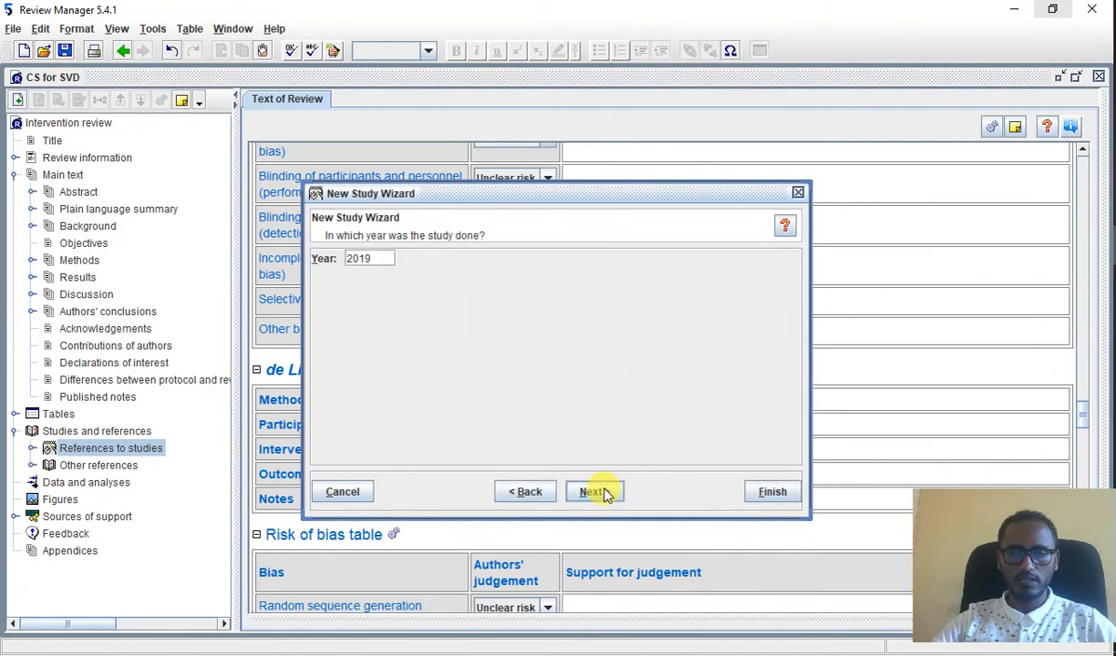
{"action": "left_click", "coordinate": [597, 491]}
{"action": "left_click", "coordinate": [597, 492]}
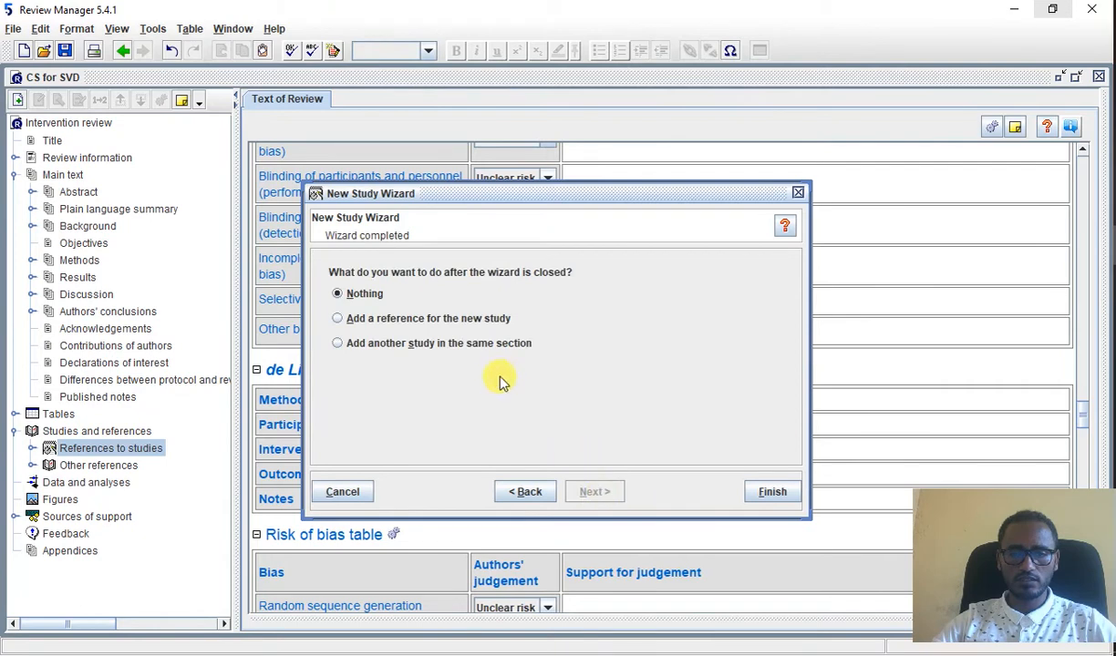
{"action": "left_click", "coordinate": [484, 350]}
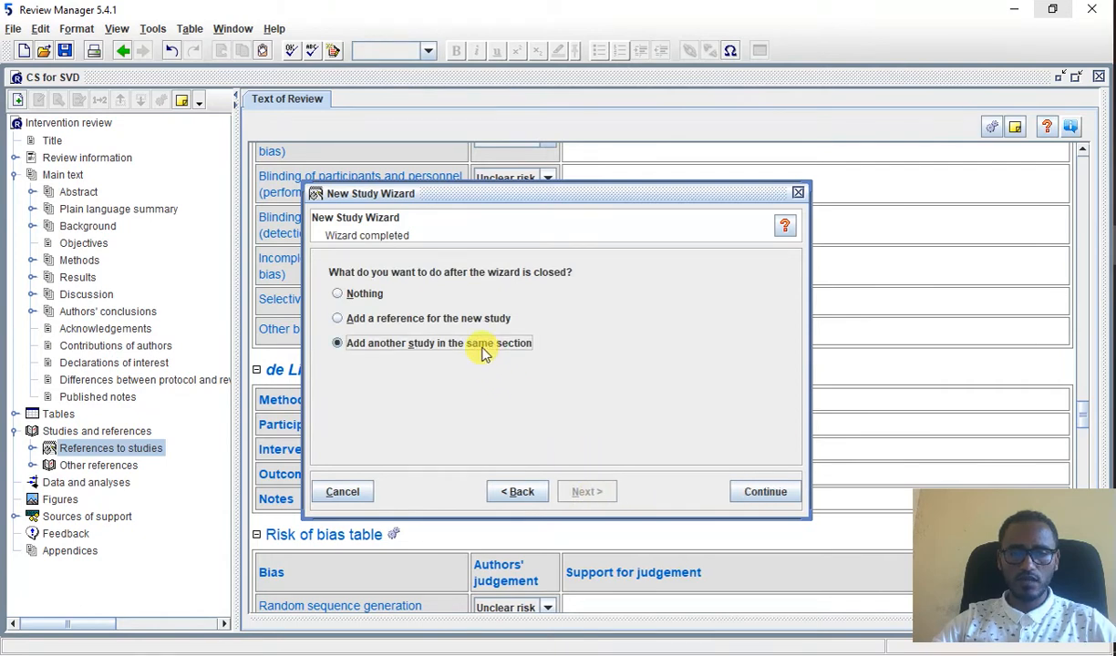
{"action": "left_click", "coordinate": [762, 494]}
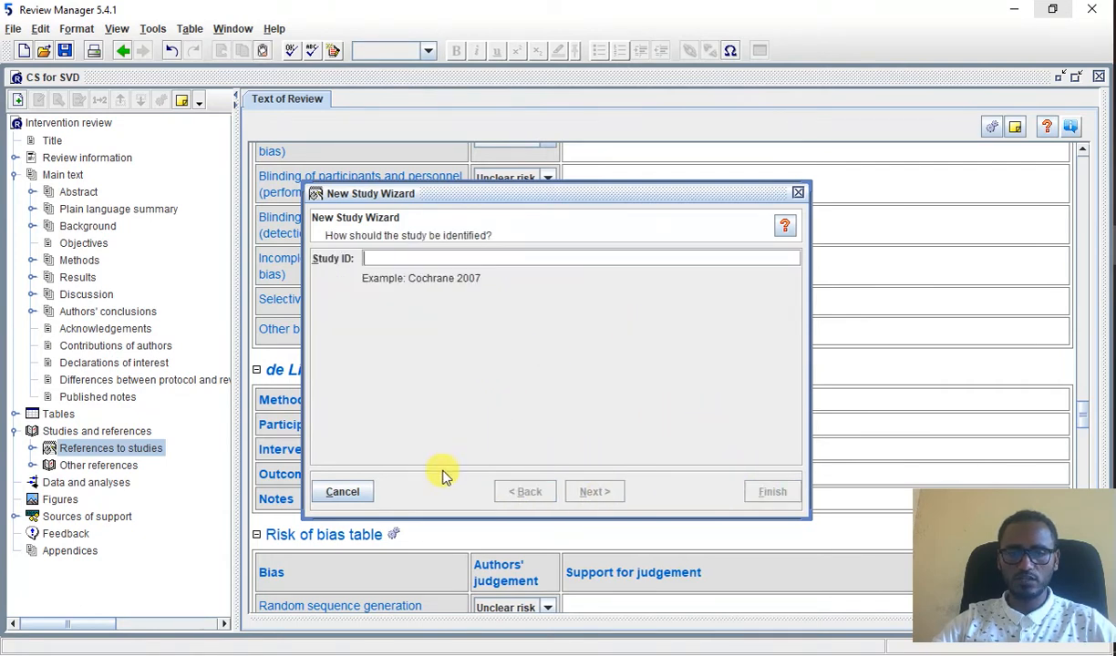
{"action": "left_click", "coordinate": [344, 492]}
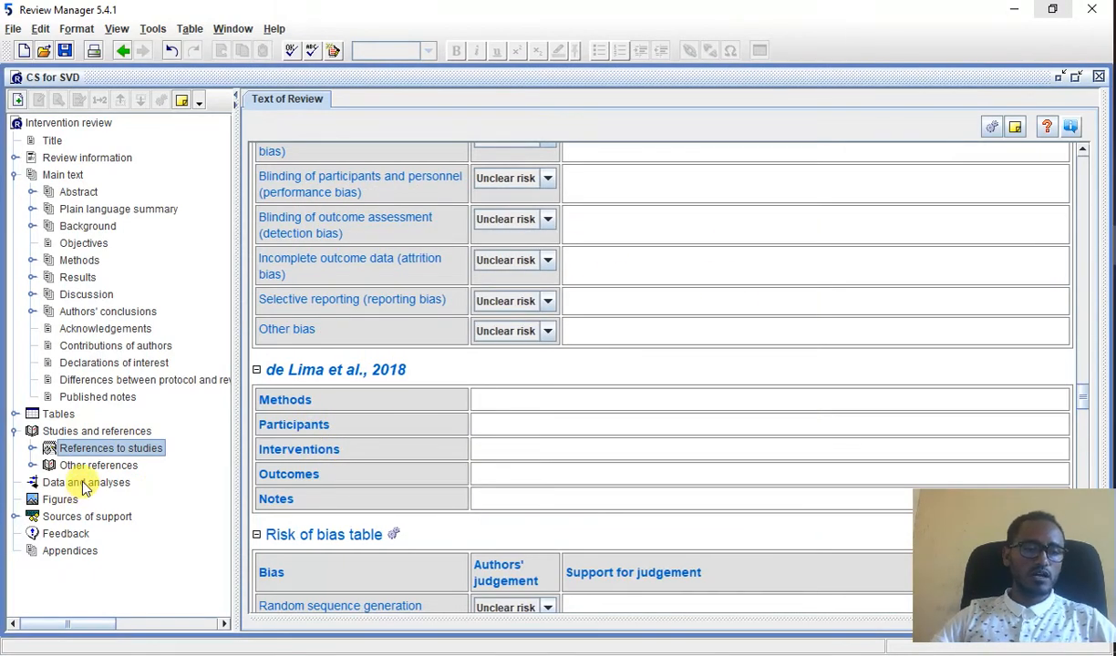
Review the included studies under References to studies, along with their characteristics and risk of bias tables.
{"action": "left_click", "coordinate": [32, 448]}
{"action": "left_click", "coordinate": [129, 467]}
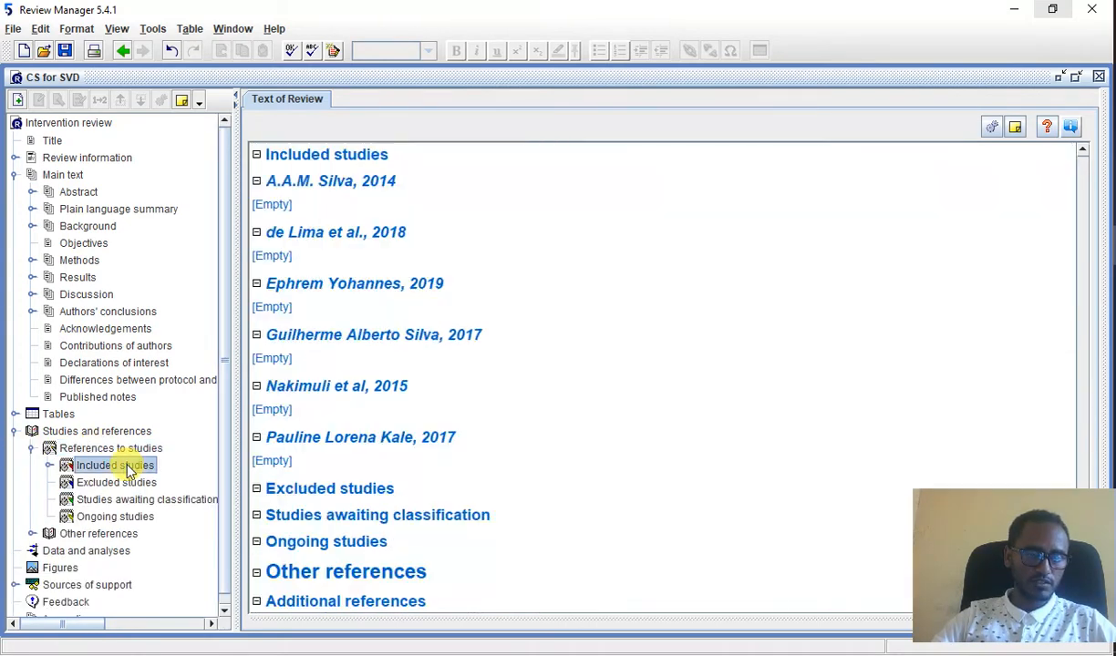
{"action": "scroll", "coordinate": [478, 491], "scroll_direction": "up", "scroll_amount": 10}
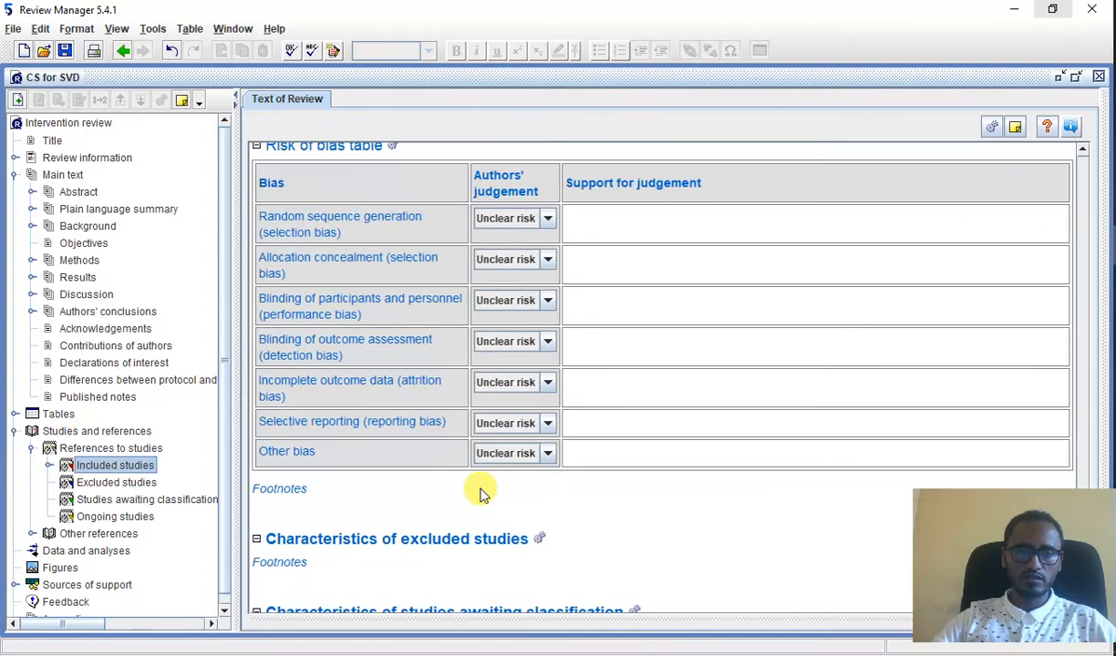
{"action": "scroll", "coordinate": [482, 494], "scroll_direction": "up", "scroll_amount": 15}
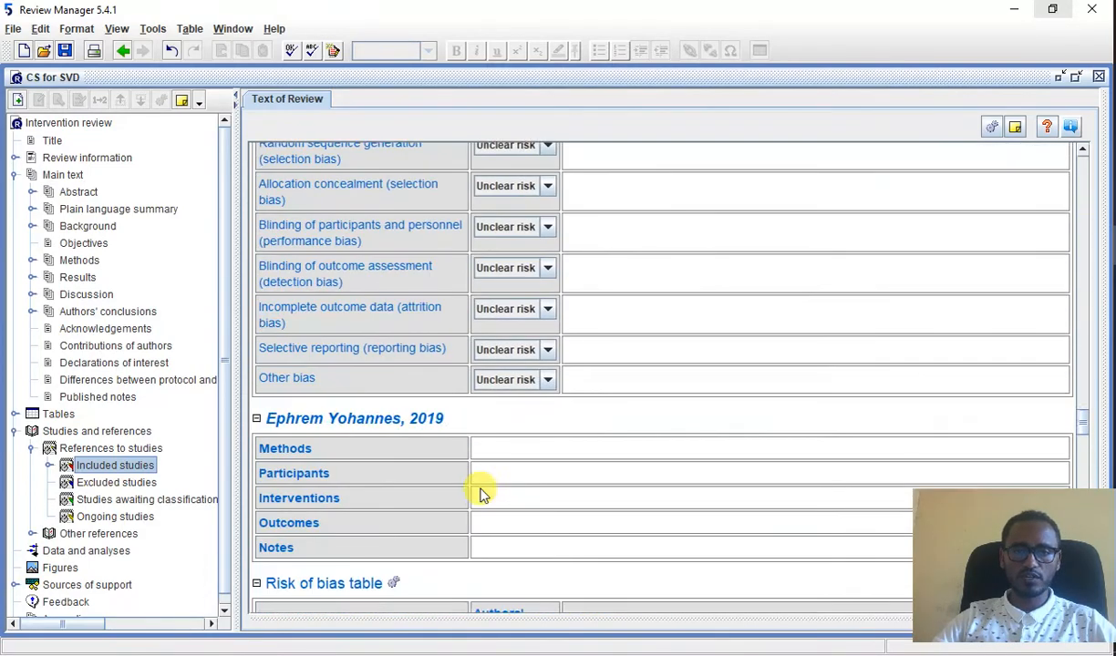
{"action": "scroll", "coordinate": [483, 493], "scroll_direction": "up", "scroll_amount": 10}
{"action": "scroll", "coordinate": [482, 493], "scroll_direction": "down", "scroll_amount": 10}
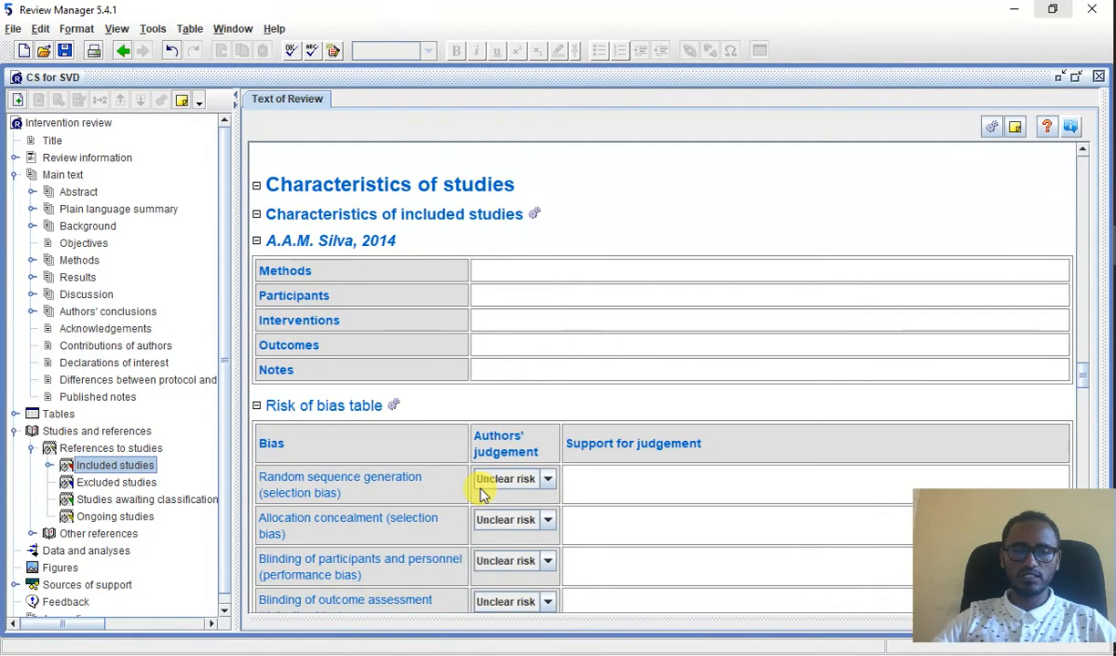
{"action": "scroll", "coordinate": [416, 373], "scroll_direction": "down", "scroll_amount": 10}
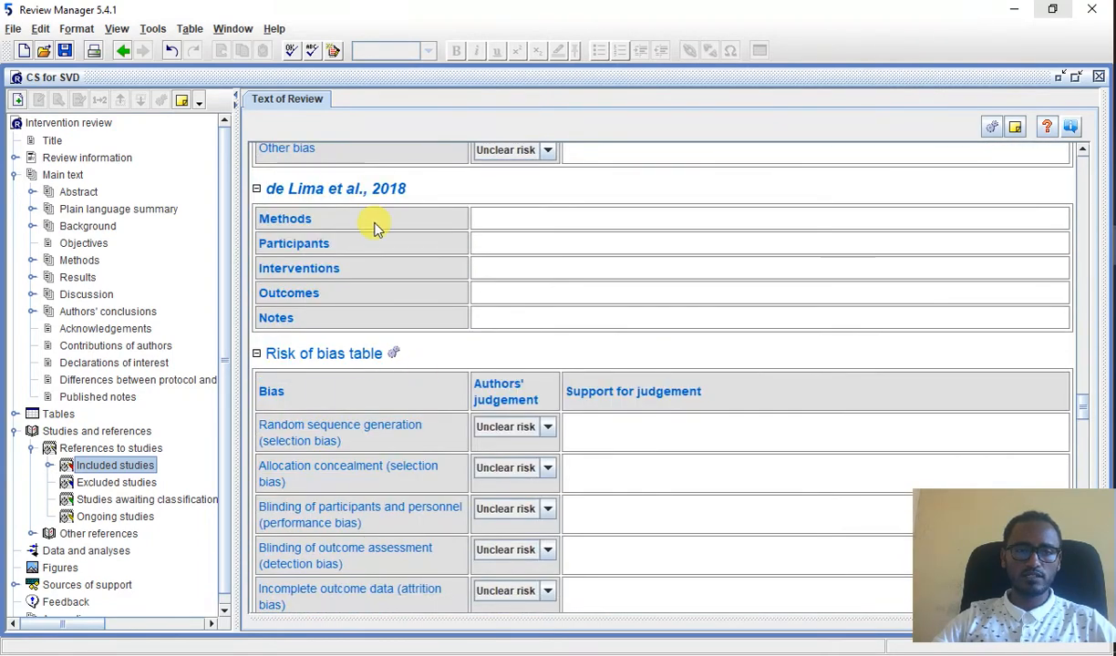
{"action": "scroll", "coordinate": [375, 233], "scroll_direction": "down", "scroll_amount": 15}
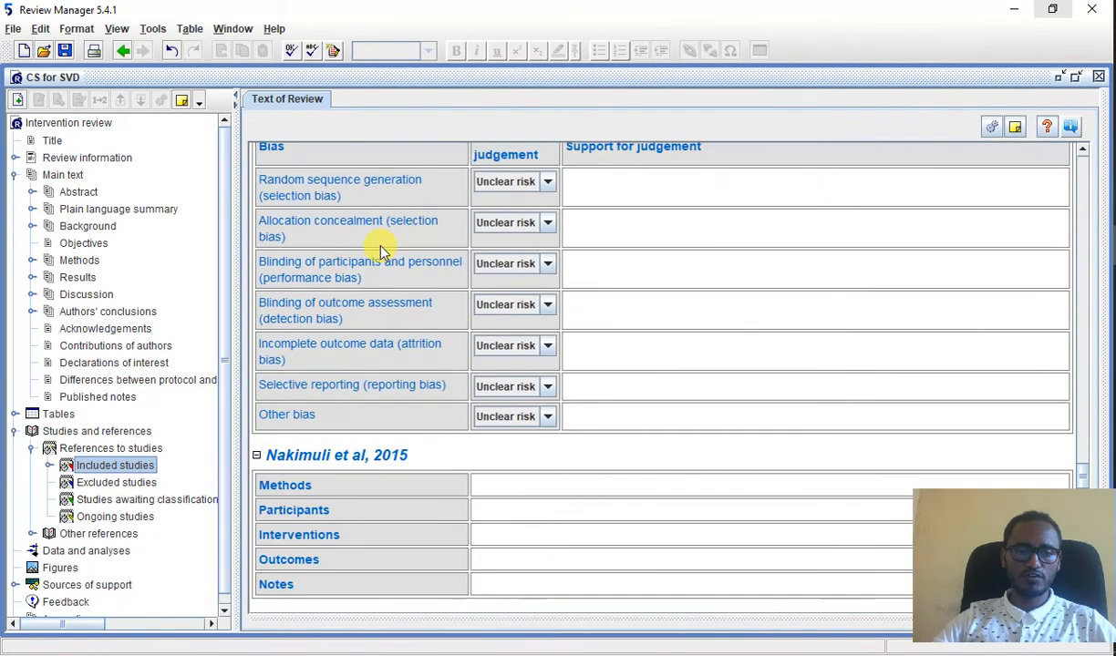
{"action": "scroll", "coordinate": [381, 251], "scroll_direction": "down", "scroll_amount": 5}
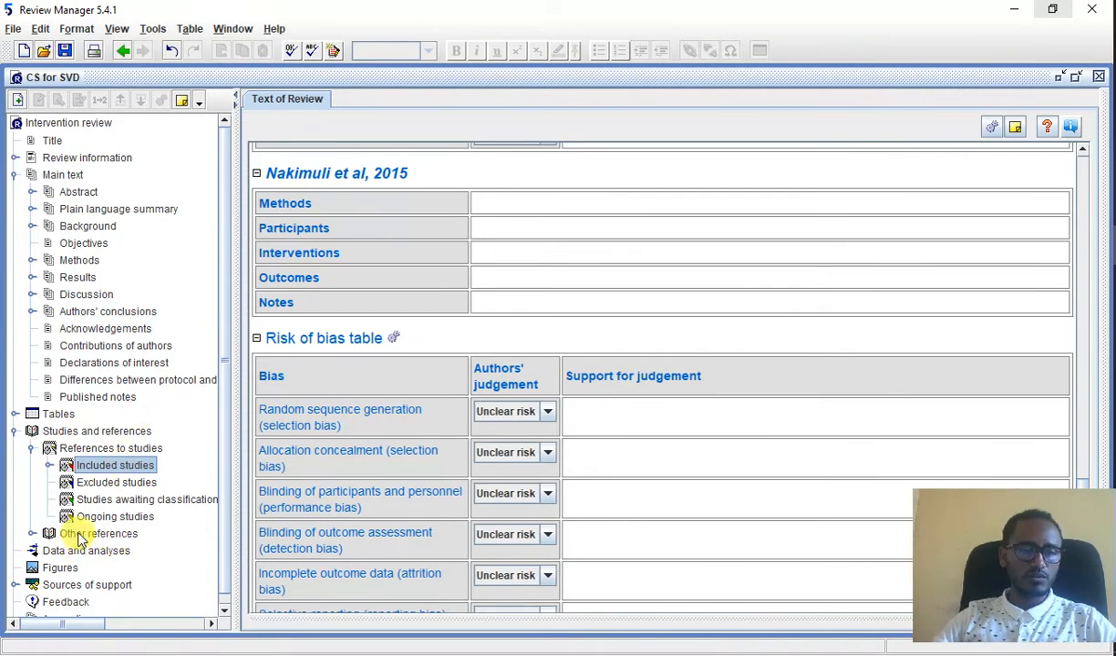
Add a comparison named CS Vs SVD under Data and analyses, choosing to add an outcome under the new comparison.
{"action": "left_click", "coordinate": [47, 550]}
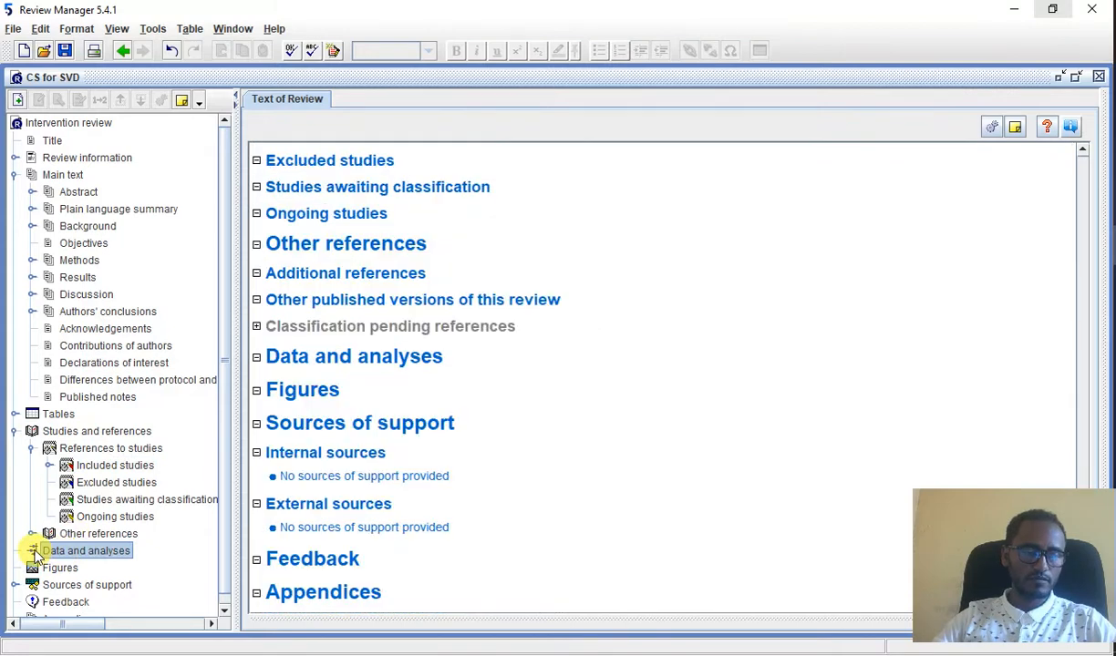
{"action": "right_click", "coordinate": [54, 551]}
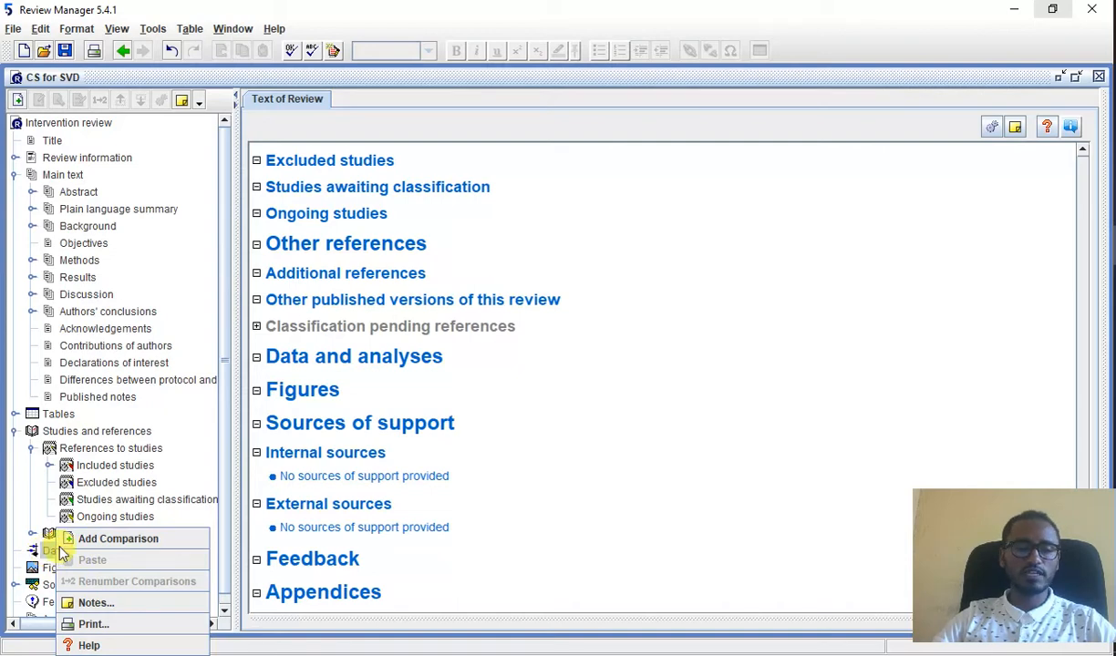
{"action": "left_click", "coordinate": [84, 538]}
{"action": "left_click", "coordinate": [383, 265]}
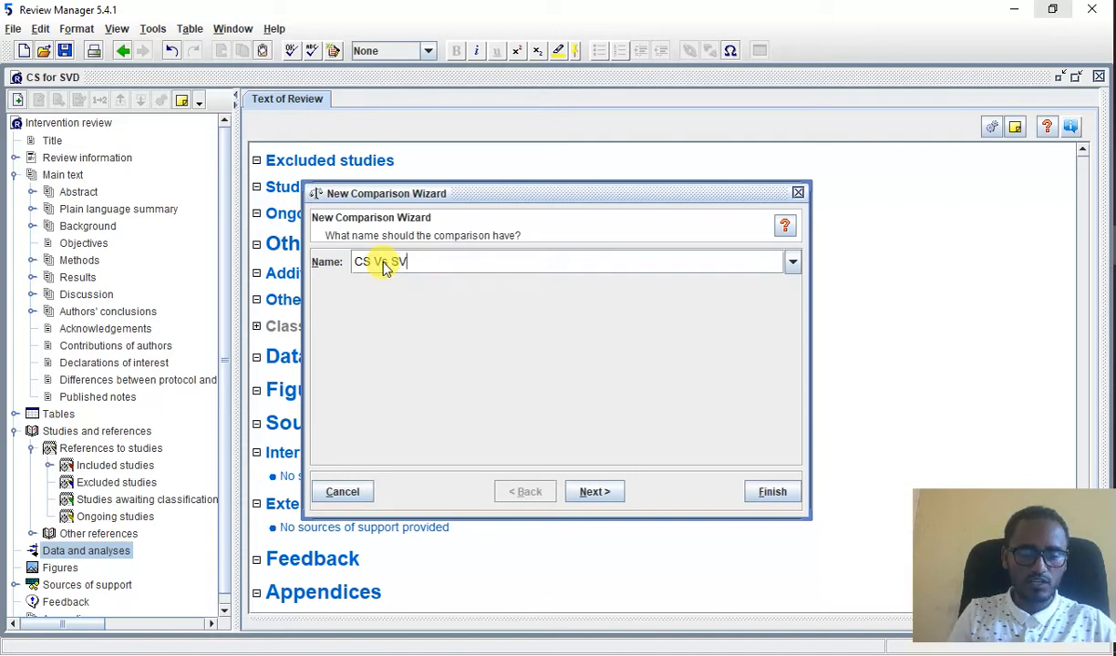
{"action": "left_click", "coordinate": [594, 491]}
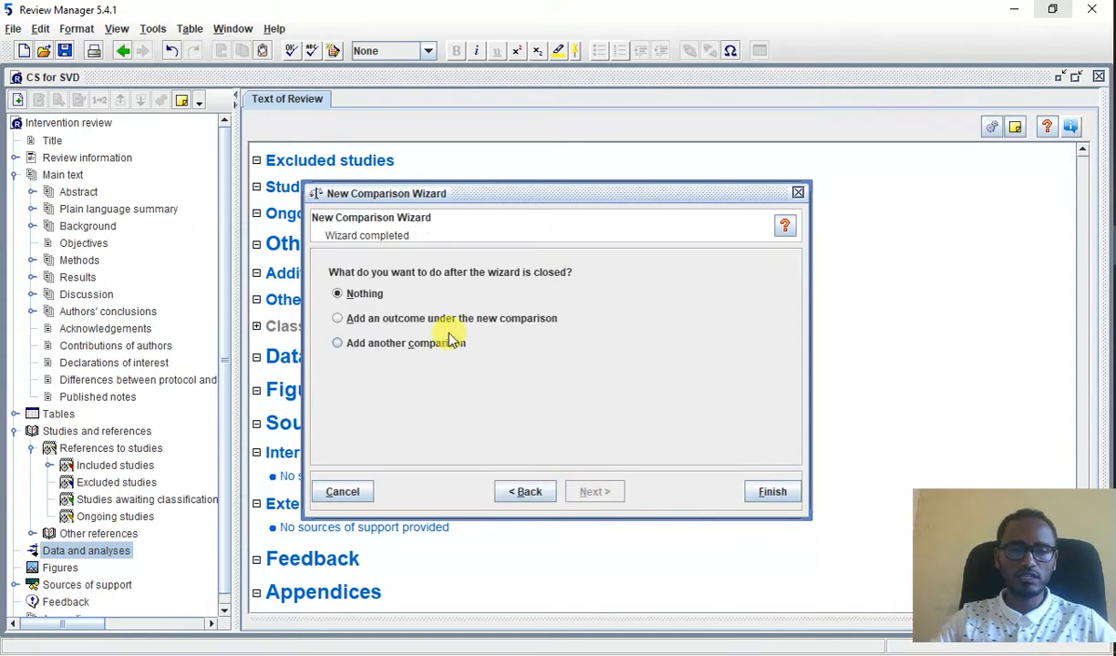
{"action": "left_click", "coordinate": [401, 319]}
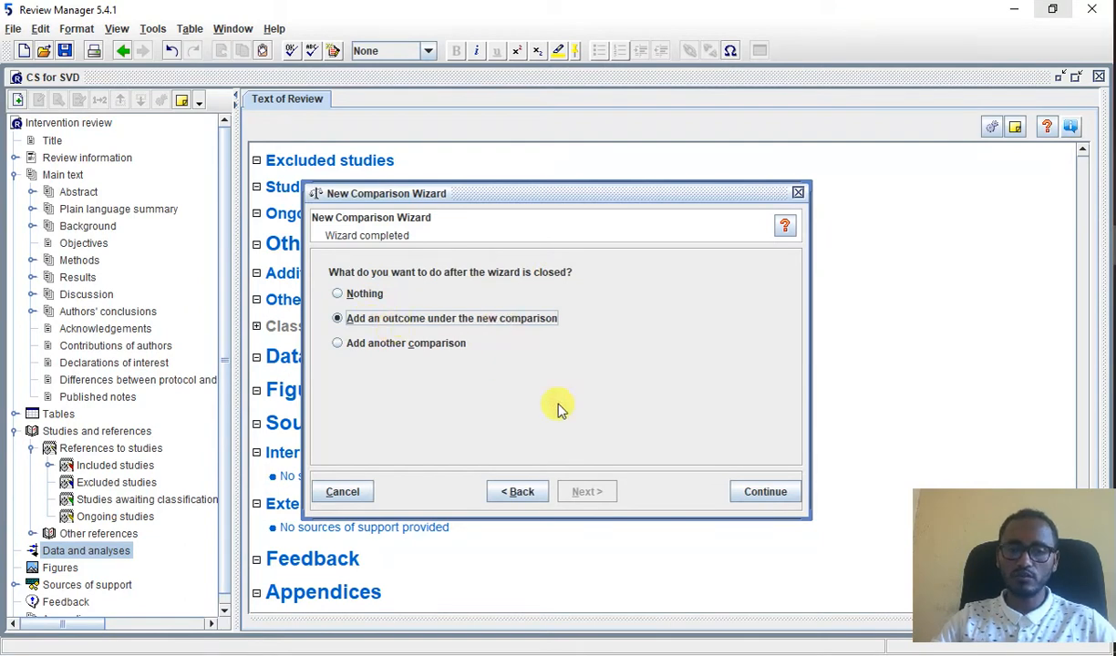
{"action": "left_click", "coordinate": [775, 495]}
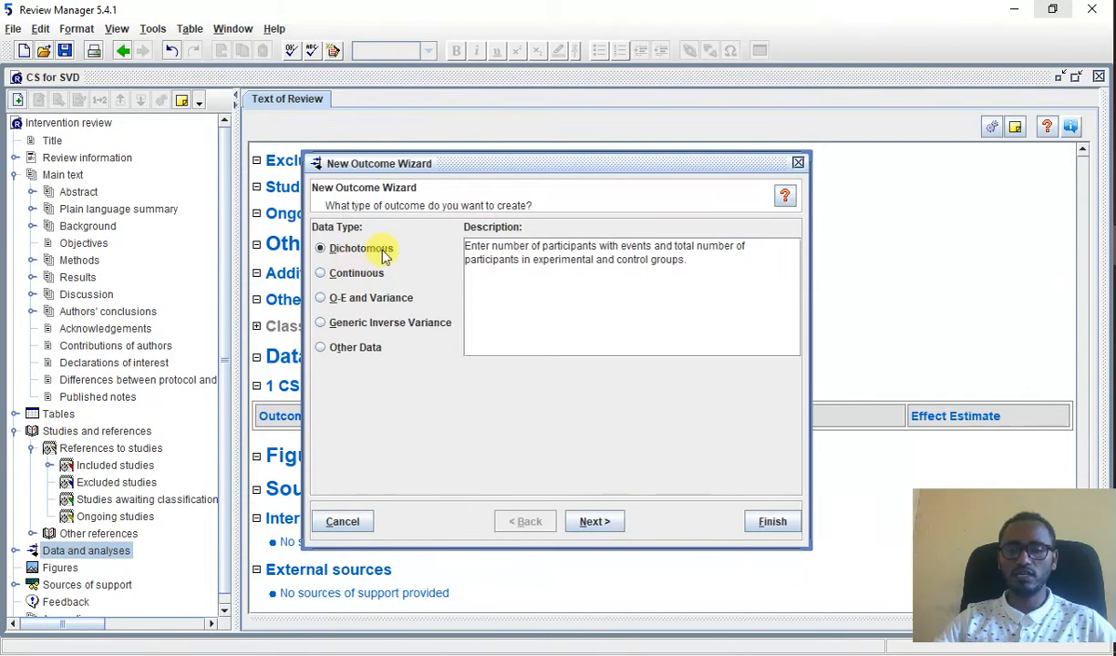
Keep the new outcome's data type as Dichotomous and name the outcome "The effect of cs on neonatal near miss".
{"action": "left_click", "coordinate": [602, 524]}
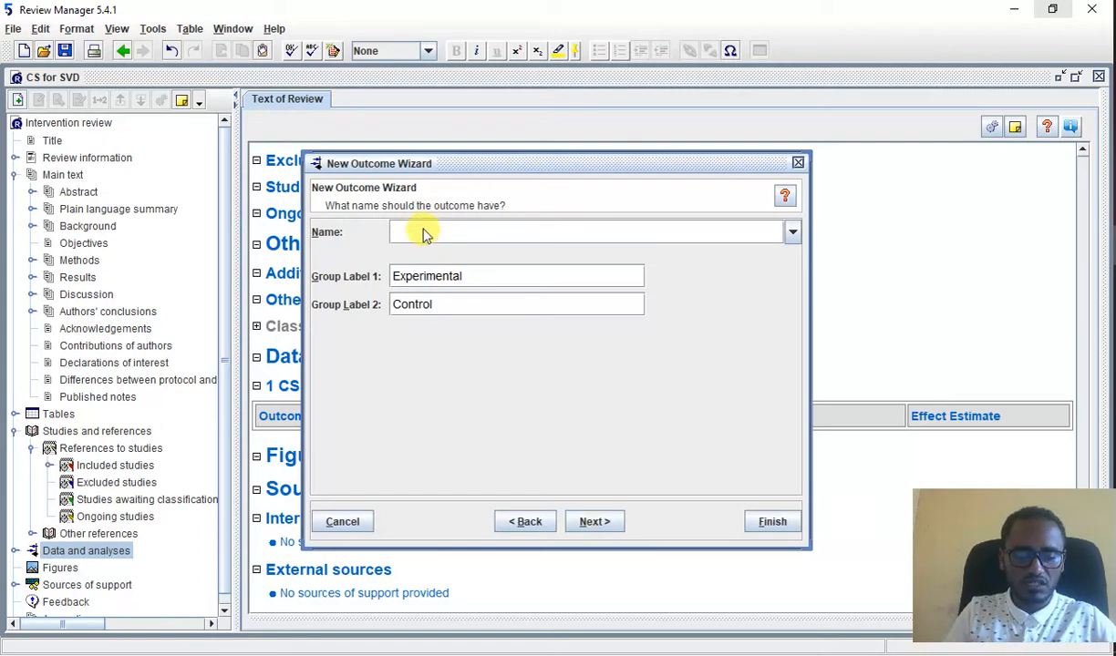
{"action": "type", "text": "The "}
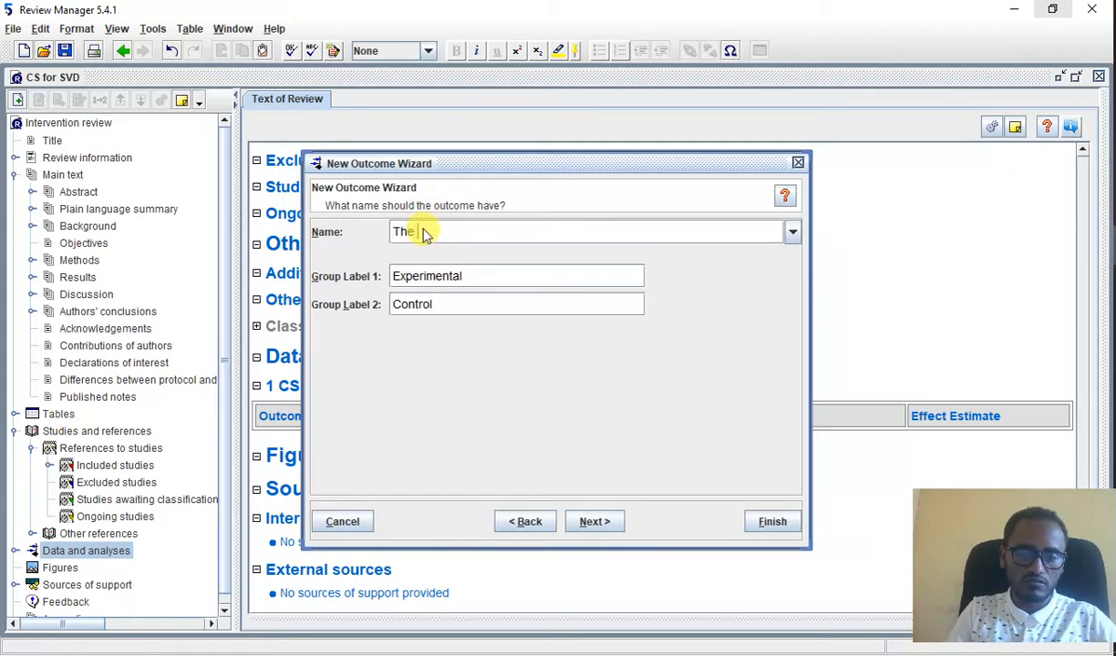
{"action": "type", "text": "effec"}
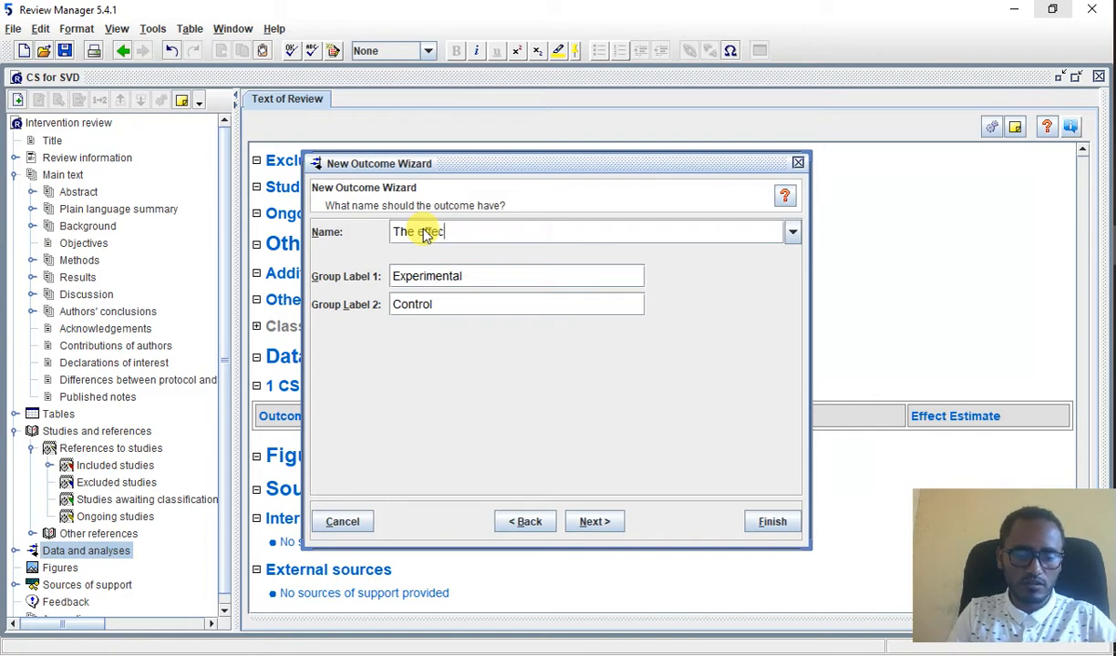
{"action": "type", "text": "t of "}
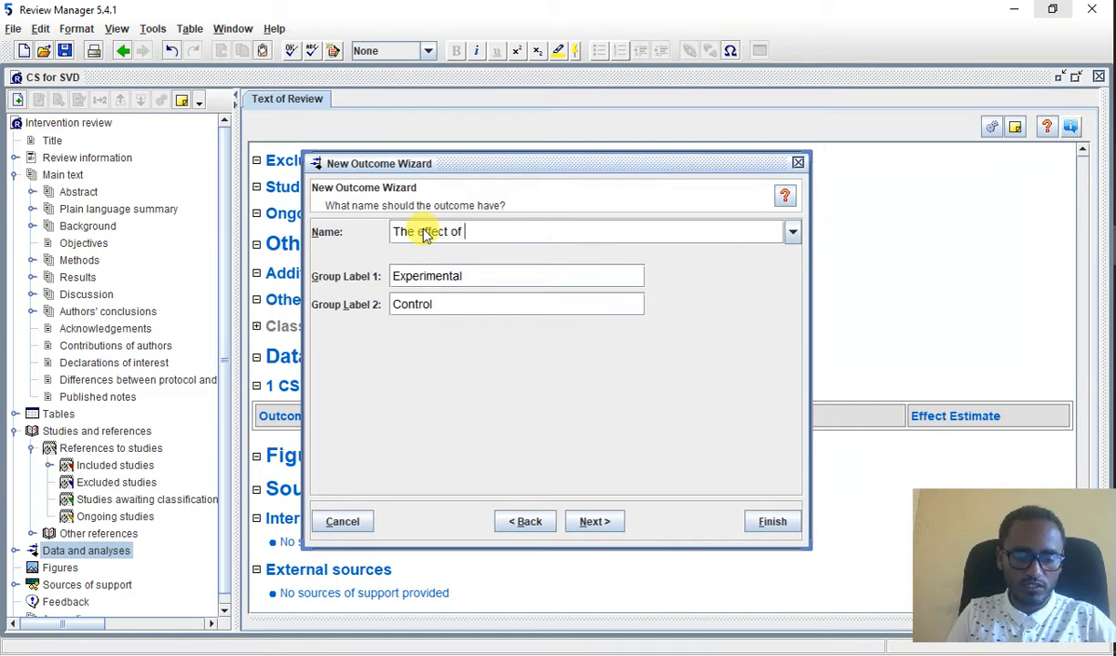
{"action": "type", "text": "cs on "}
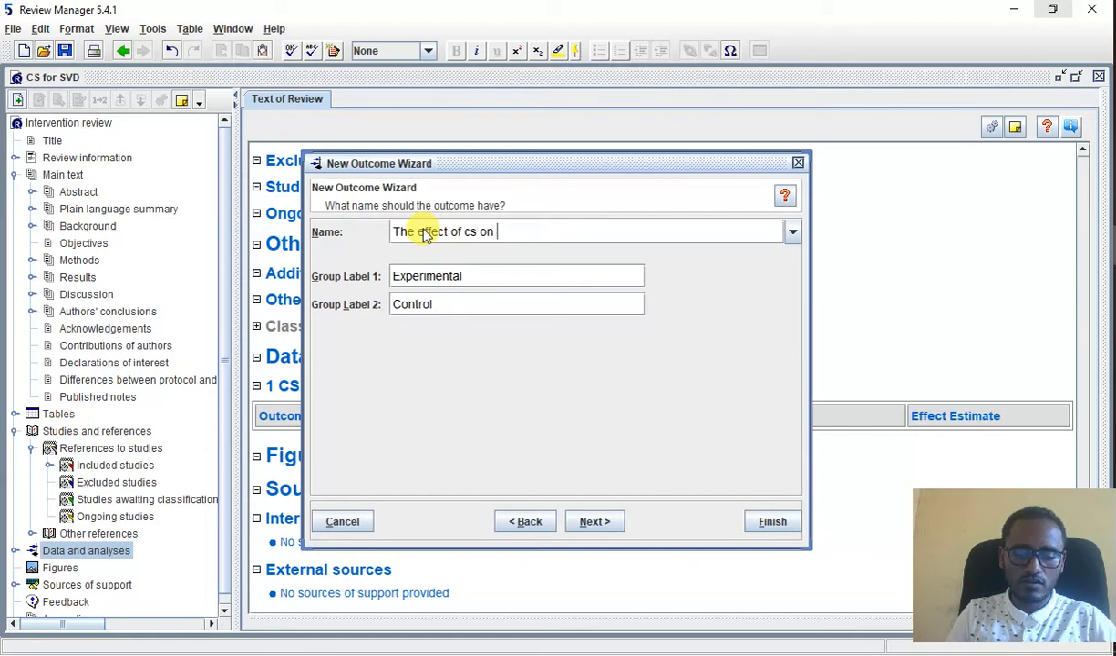
{"action": "type", "text": "neo"}
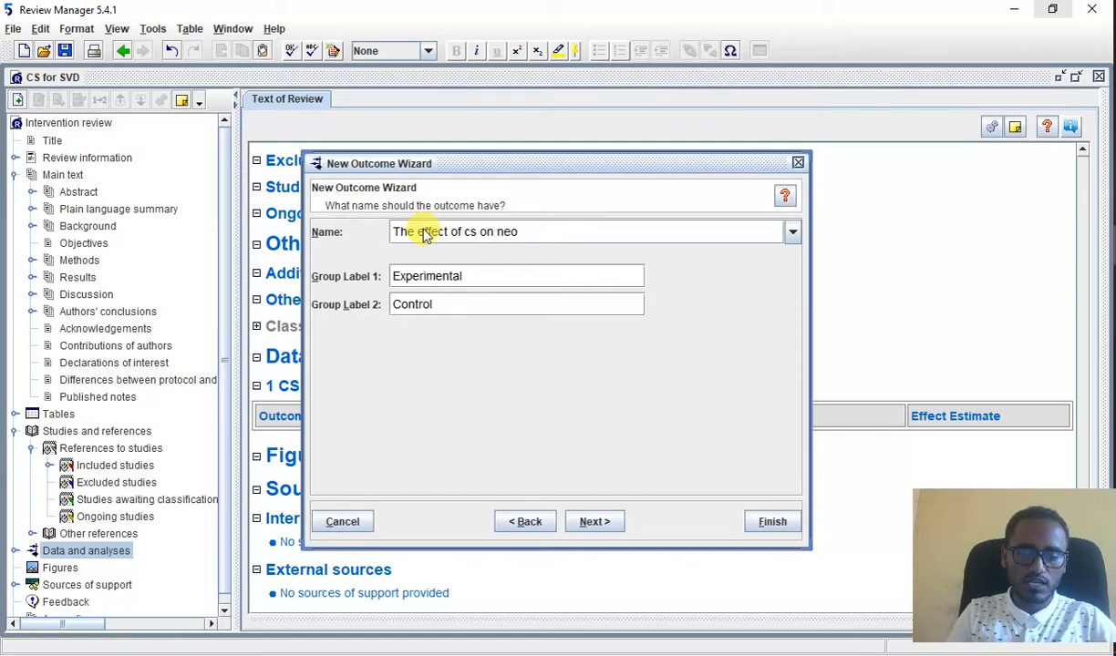
{"action": "type", "text": "natal near"}
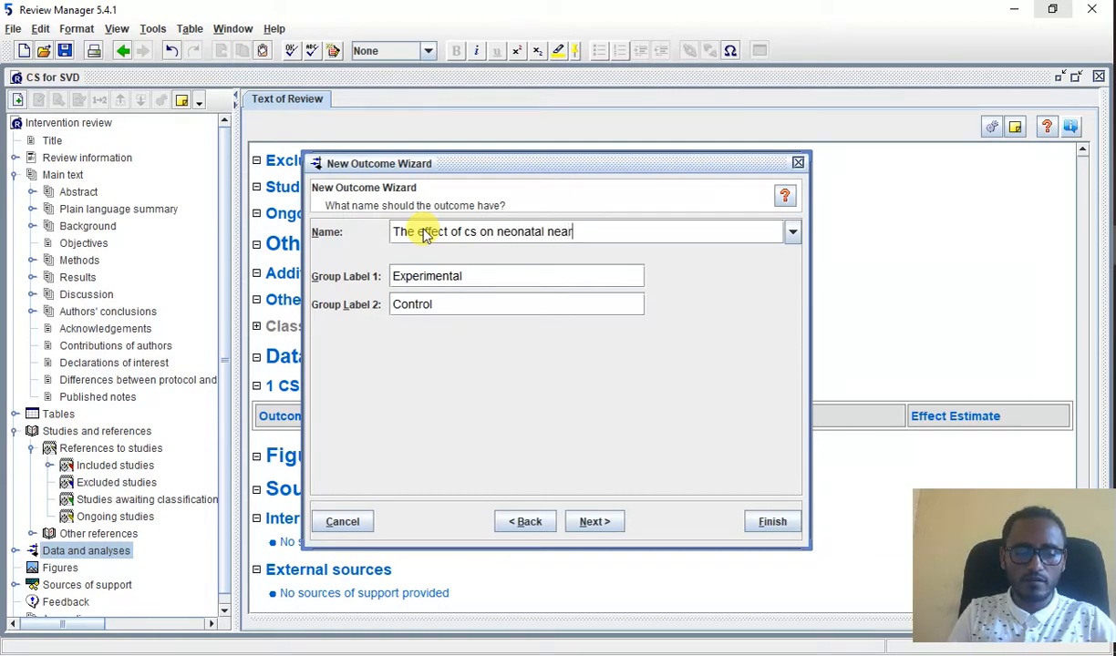
{"action": "type", "text": " miss"}
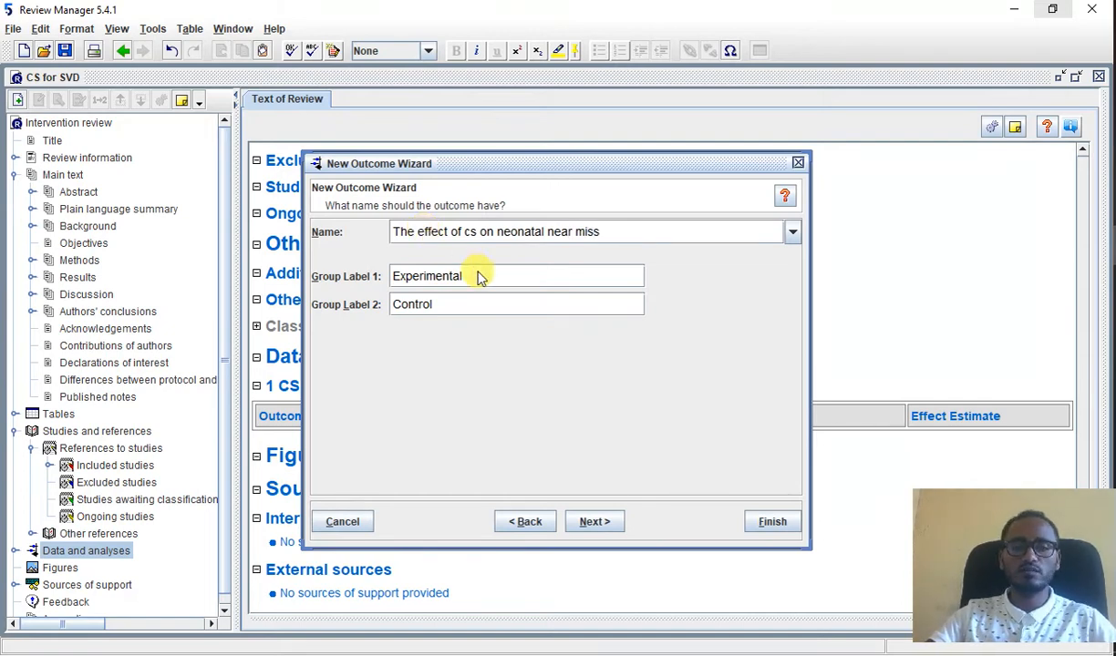
Replace the outcome's first group label with CS.
{"action": "key", "text": "BackSpace"}
{"action": "key", "text": "BackSpace"}
{"action": "key", "text": "BackSpace"}
{"action": "key", "text": "BackSpace"}
{"action": "key", "text": "BackSpace"}
{"action": "key", "text": "BackSpace"}
{"action": "key", "text": "BackSpace"}
{"action": "key", "text": "BackSpace"}
{"action": "key", "text": "BackSpace"}
{"action": "key", "text": "BackSpace"}
{"action": "key", "text": "BackSpace"}
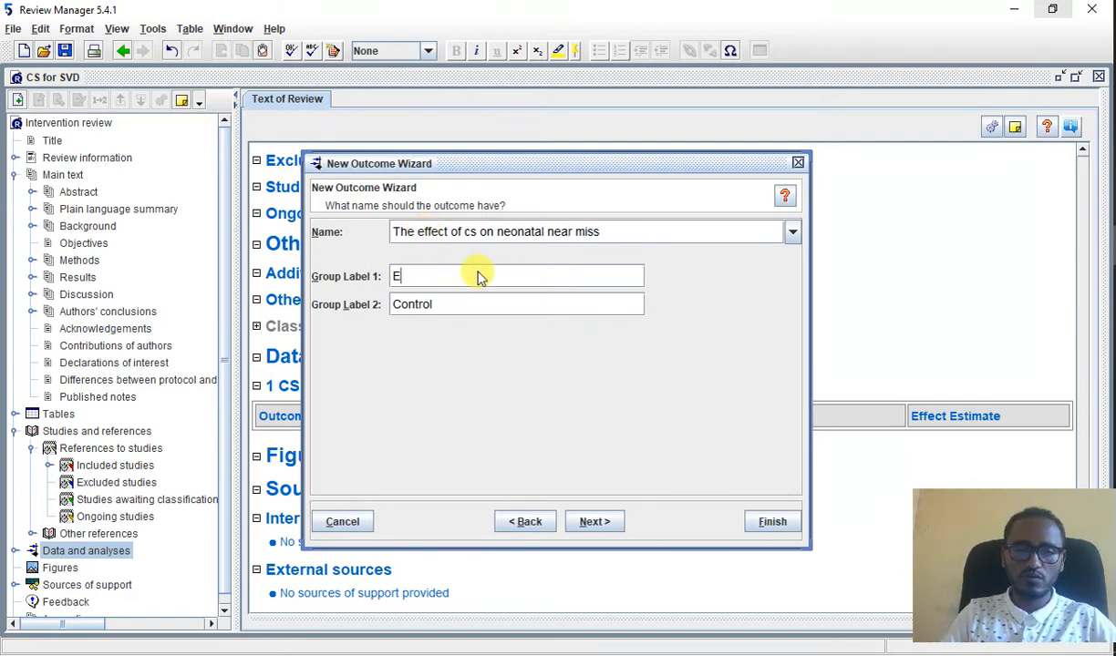
{"action": "type", "text": "C"}
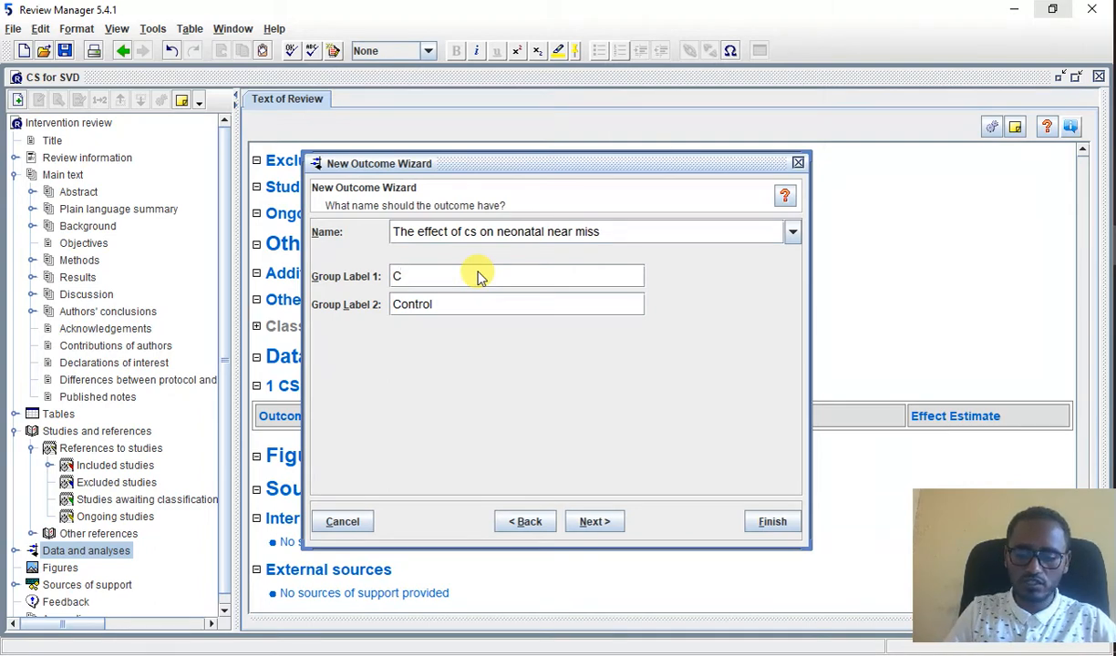
{"action": "type", "text": "S"}
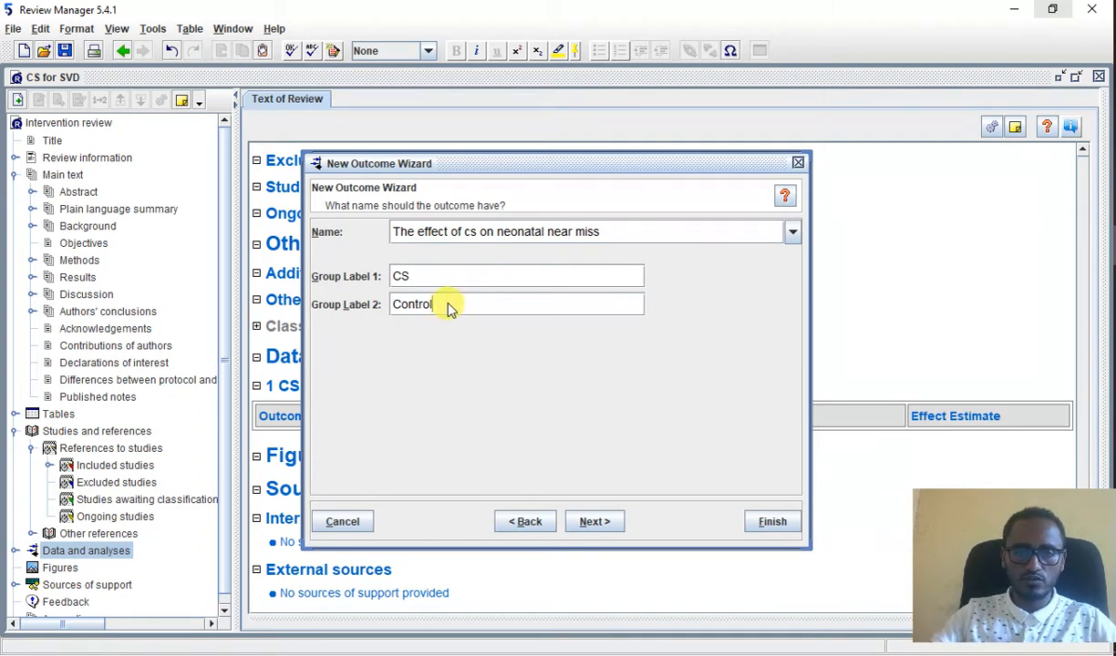
Replace the outcome's second group label with SVD and proceed to the analysis method settings.
{"action": "left_click", "coordinate": [447, 308]}
{"action": "key", "text": "BackSpace"}
{"action": "key", "text": "BackSpace"}
{"action": "key", "text": "BackSpace"}
{"action": "key", "text": "BackSpace"}
{"action": "key", "text": "BackSpace"}
{"action": "key", "text": "BackSpace"}
{"action": "key", "text": "BackSpace"}
{"action": "type", "text": "SVD"}
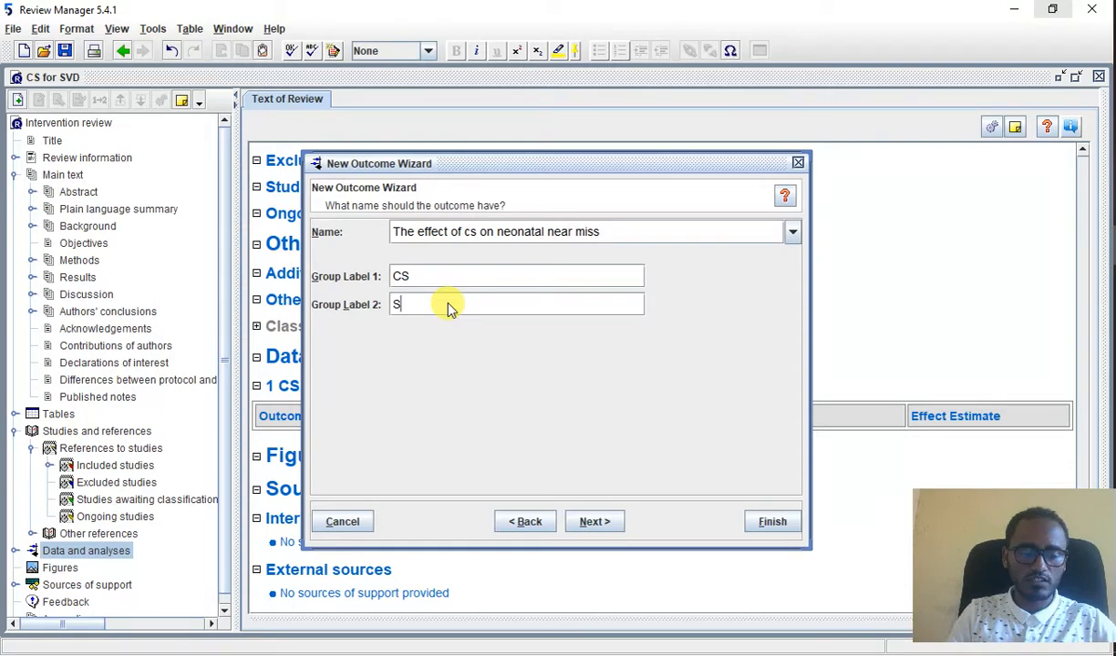
{"action": "left_click", "coordinate": [586, 526]}
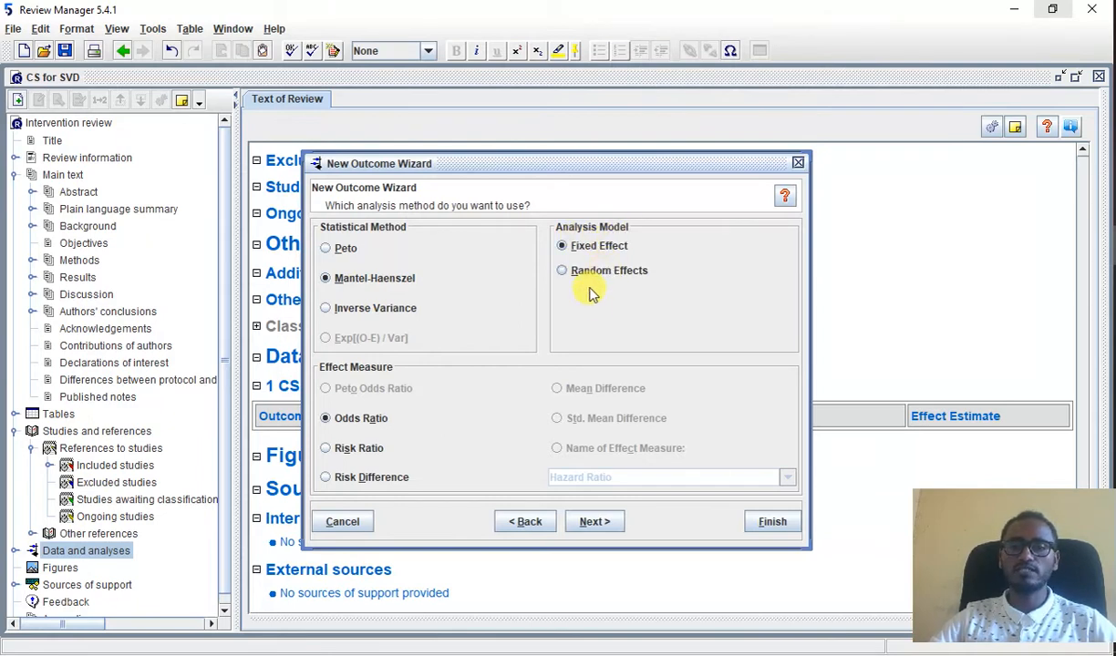
Set the outcome's analysis model to Random Effects with Mantel-Haenszel and Odds Ratio, keeping totals and subtotals and 95% confidence intervals.
{"action": "left_click", "coordinate": [563, 271]}
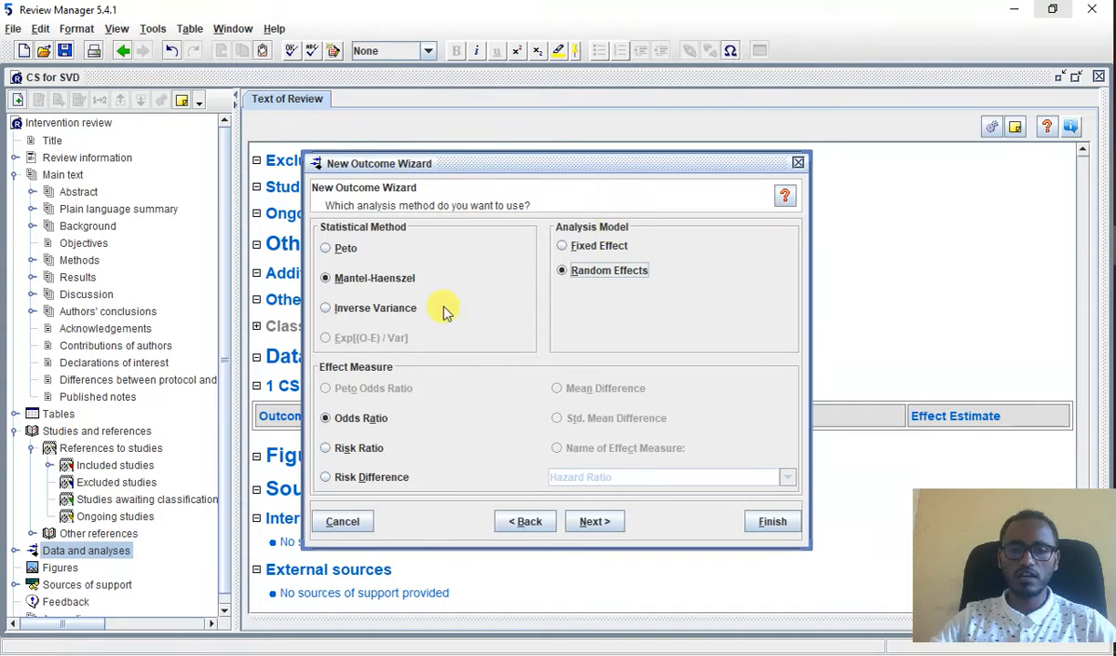
{"action": "left_click", "coordinate": [345, 418]}
{"action": "left_click", "coordinate": [607, 525]}
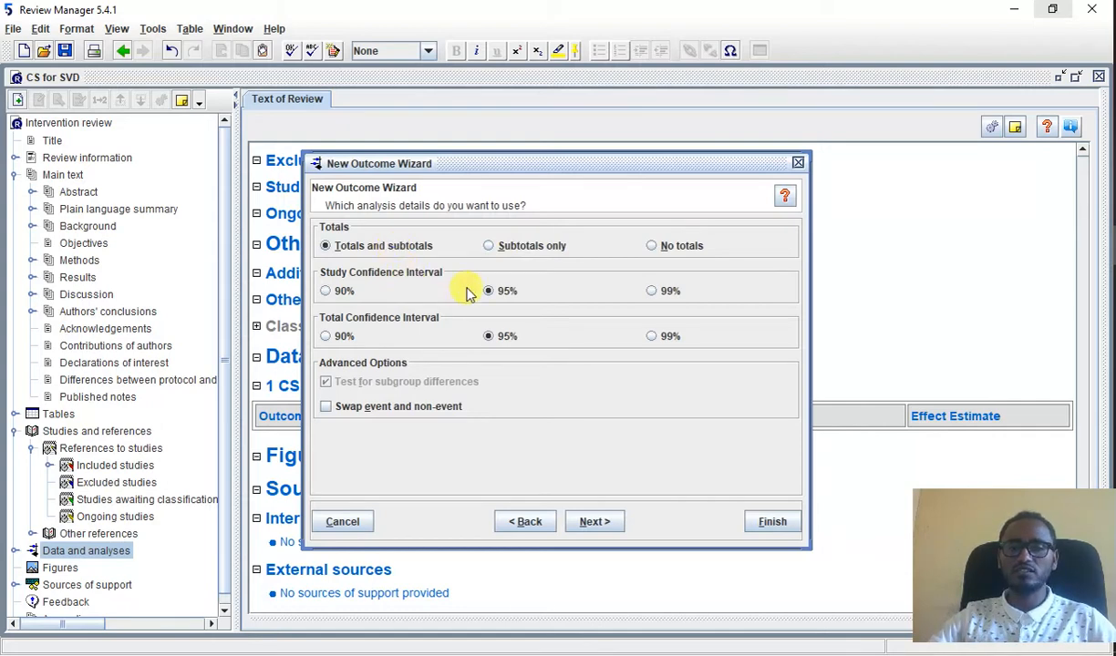
{"action": "left_click", "coordinate": [595, 521]}
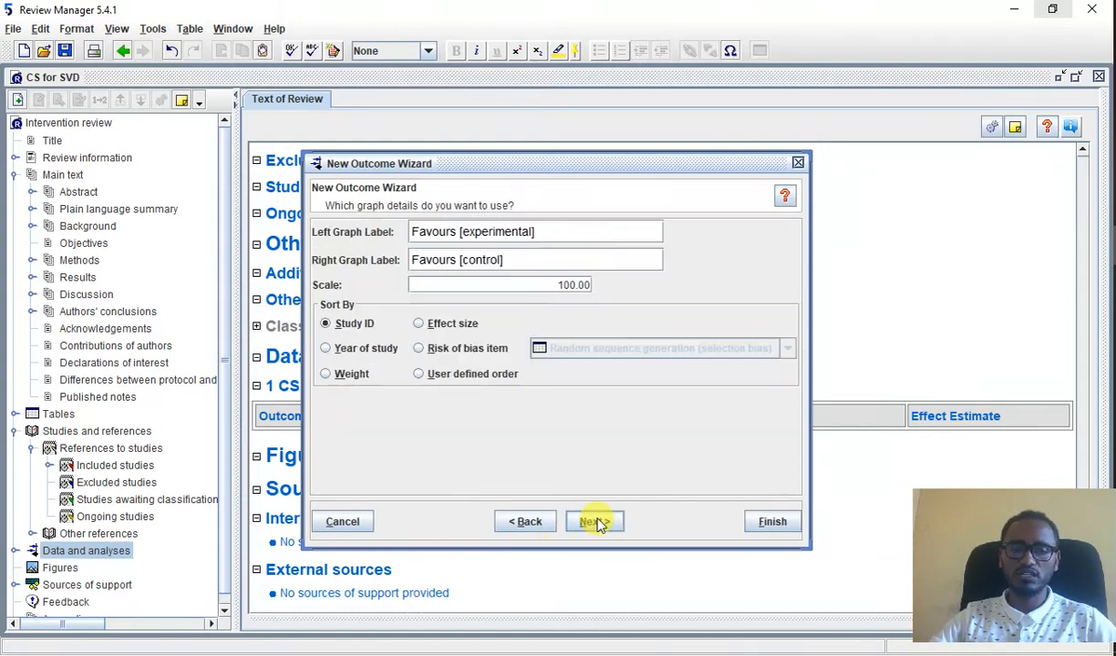
Replace the left graph label with "Cs increased risk of NNM".
{"action": "left_click", "coordinate": [550, 233]}
{"action": "key", "text": "BackSpace"}
{"action": "key", "text": "BackSpace"}
{"action": "key", "text": "BackSpace"}
{"action": "key", "text": "BackSpace"}
{"action": "key", "text": "BackSpace"}
{"action": "key", "text": "BackSpace"}
{"action": "key", "text": "BackSpace"}
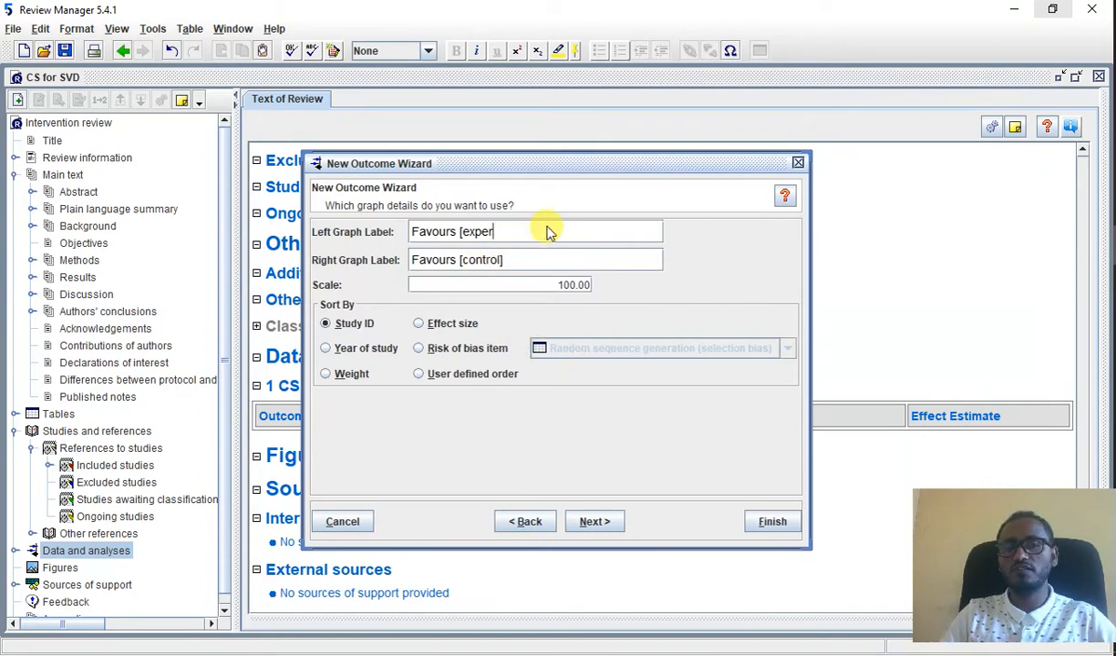
{"action": "key", "text": "BackSpace"}
{"action": "key", "text": "BackSpace"}
{"action": "key", "text": "BackSpace"}
{"action": "key", "text": "BackSpace"}
{"action": "key", "text": "BackSpace"}
{"action": "key", "text": "BackSpace"}
{"action": "key", "text": "BackSpace"}
{"action": "key", "text": "BackSpace"}
{"action": "key", "text": "BackSpace"}
{"action": "key", "text": "BackSpace"}
{"action": "key", "text": "BackSpace"}
{"action": "key", "text": "BackSpace"}
{"action": "key", "text": "BackSpace"}
{"action": "key", "text": "BackSpace"}
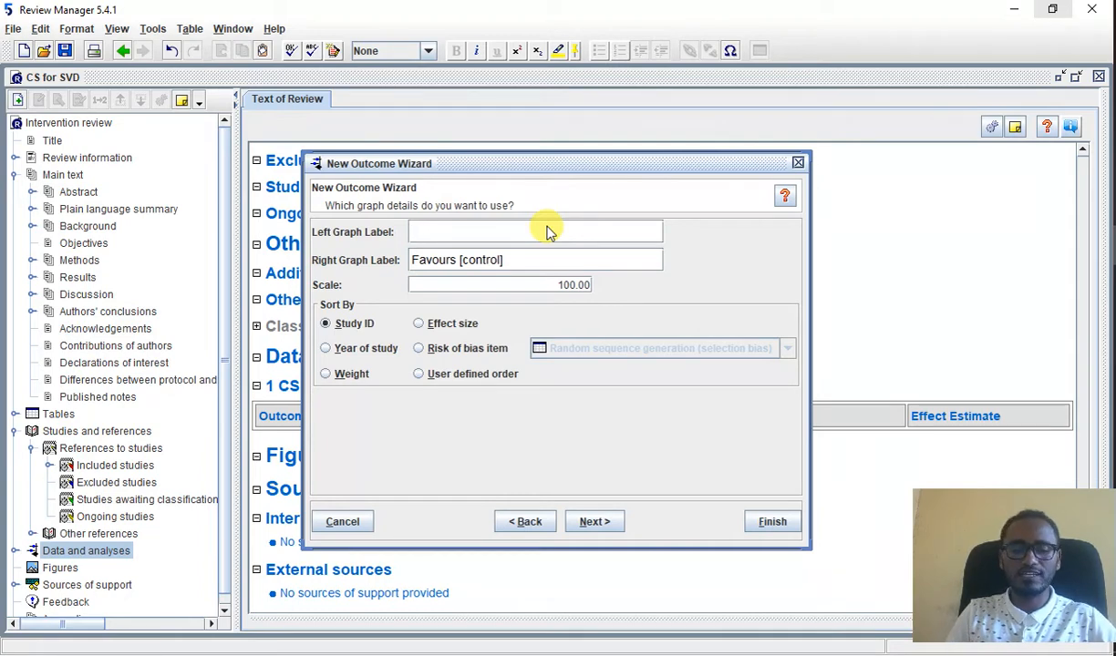
{"action": "type", "text": "C"}
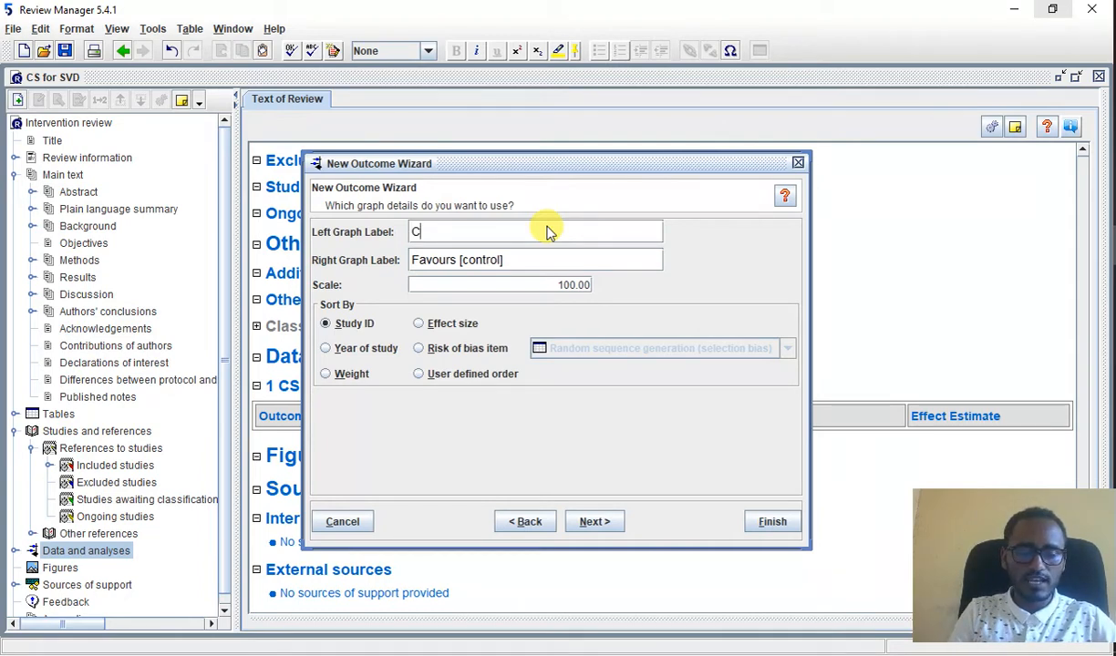
{"action": "type", "text": "s in"}
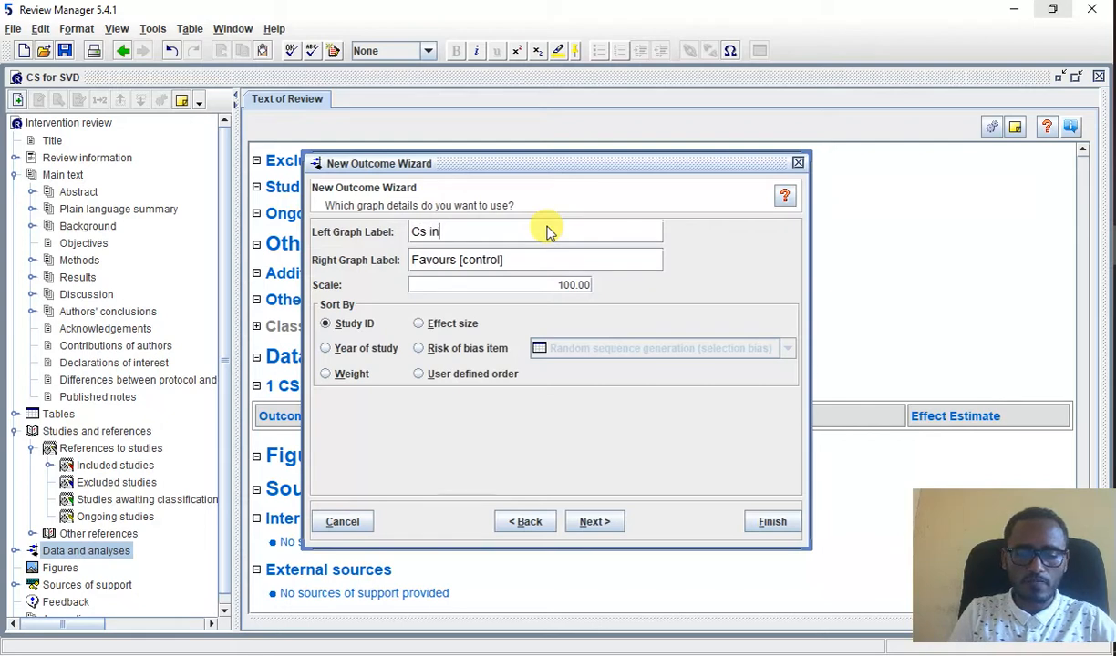
{"action": "type", "text": "c"}
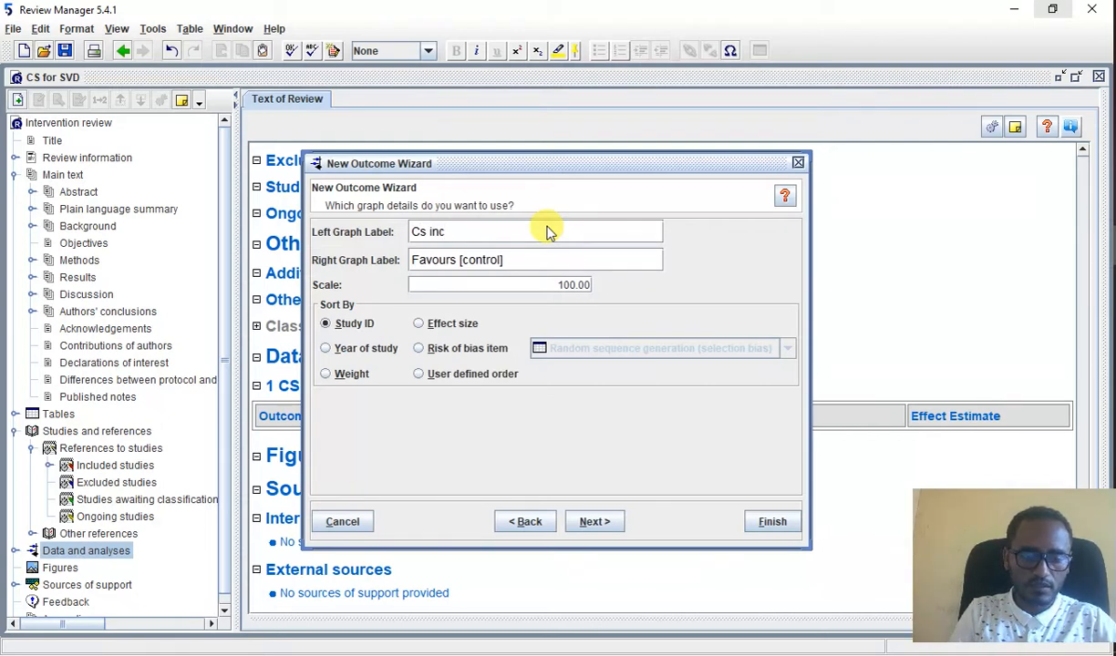
{"action": "type", "text": "rease"}
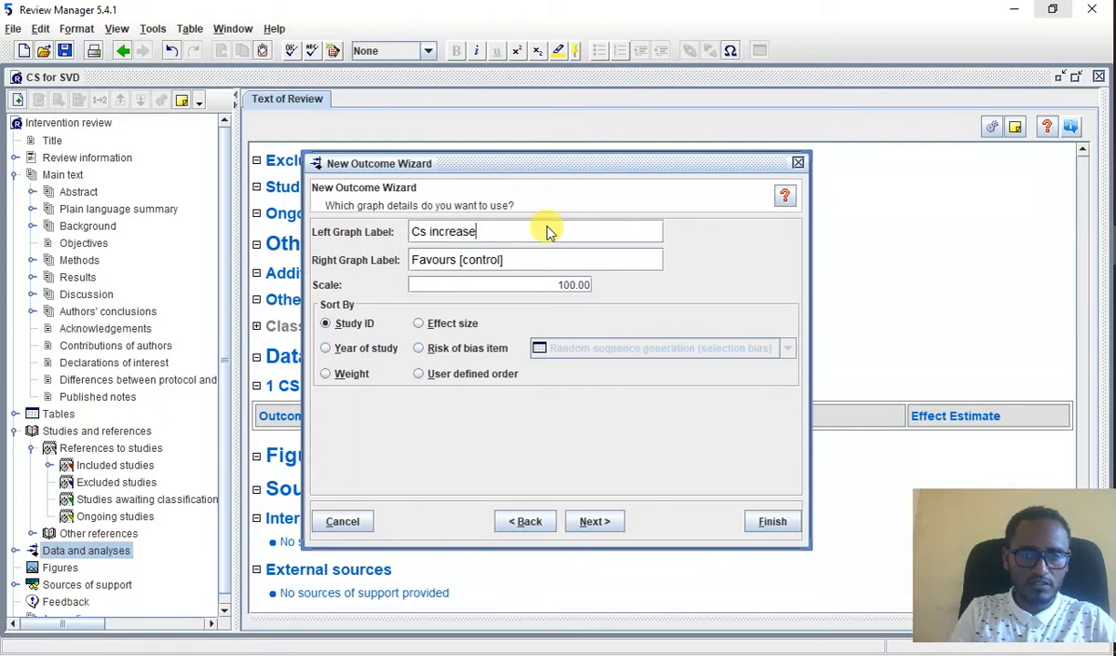
{"action": "type", "text": "d risk "}
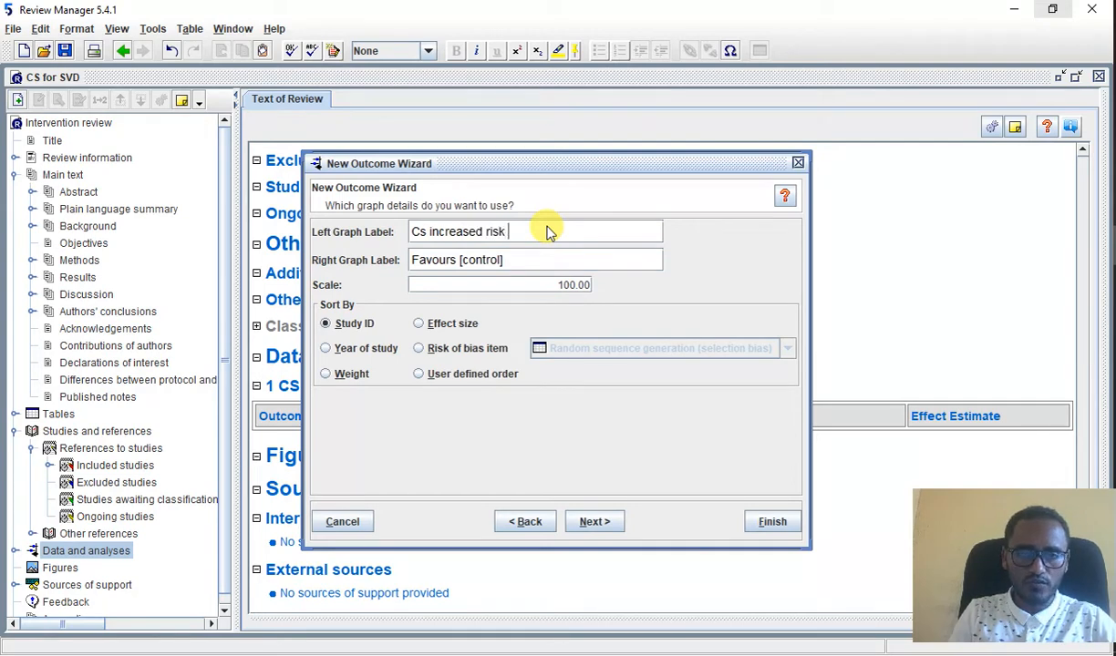
{"action": "type", "text": "of NNM"}
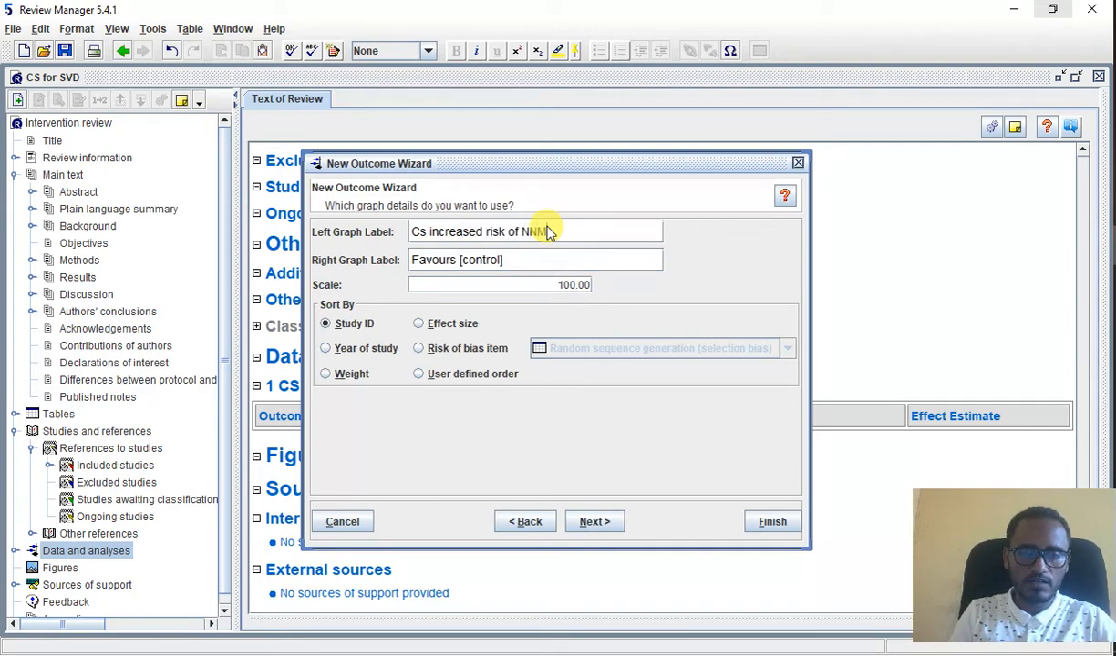
Replace the right graph label with "SVD increased risk OF NNM".
{"action": "left_click", "coordinate": [527, 262]}
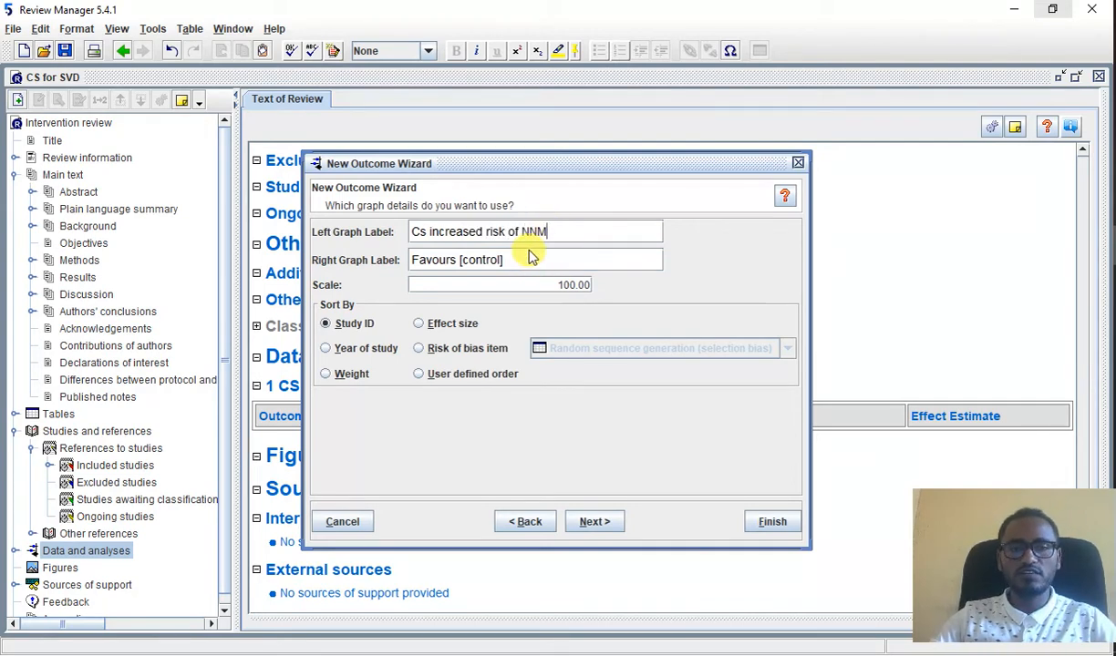
{"action": "key", "text": "BackSpace"}
{"action": "key", "text": "BackSpace"}
{"action": "key", "text": "BackSpace"}
{"action": "key", "text": "BackSpace"}
{"action": "key", "text": "BackSpace"}
{"action": "key", "text": "BackSpace"}
{"action": "key", "text": "BackSpace"}
{"action": "key", "text": "BackSpace"}
{"action": "key", "text": "BackSpace"}
{"action": "key", "text": "BackSpace"}
{"action": "key", "text": "BackSpace"}
{"action": "key", "text": "BackSpace"}
{"action": "key", "text": "BackSpace"}
{"action": "key", "text": "BackSpace"}
{"action": "key", "text": "BackSpace"}
{"action": "key", "text": "BackSpace"}
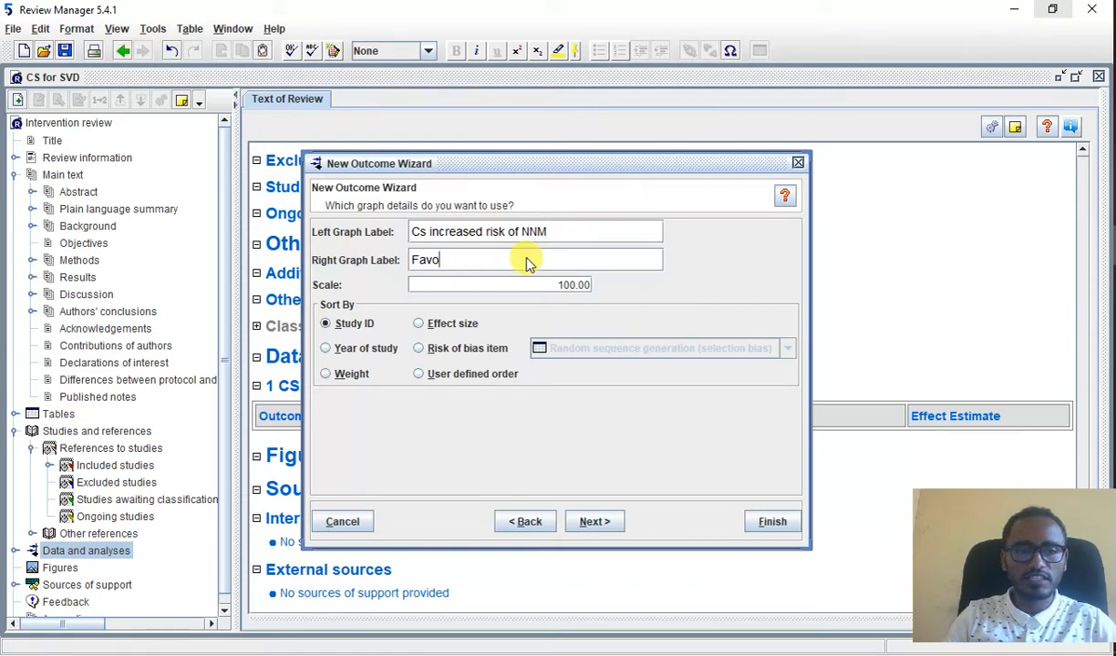
{"action": "type", "text": "S"}
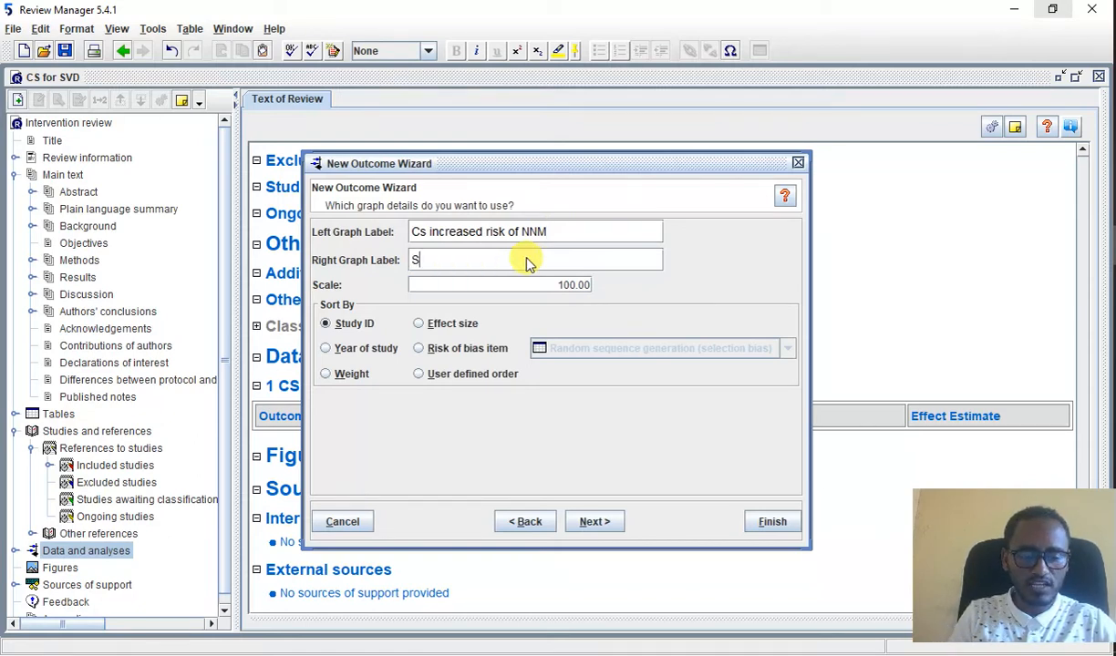
{"action": "type", "text": "VD in"}
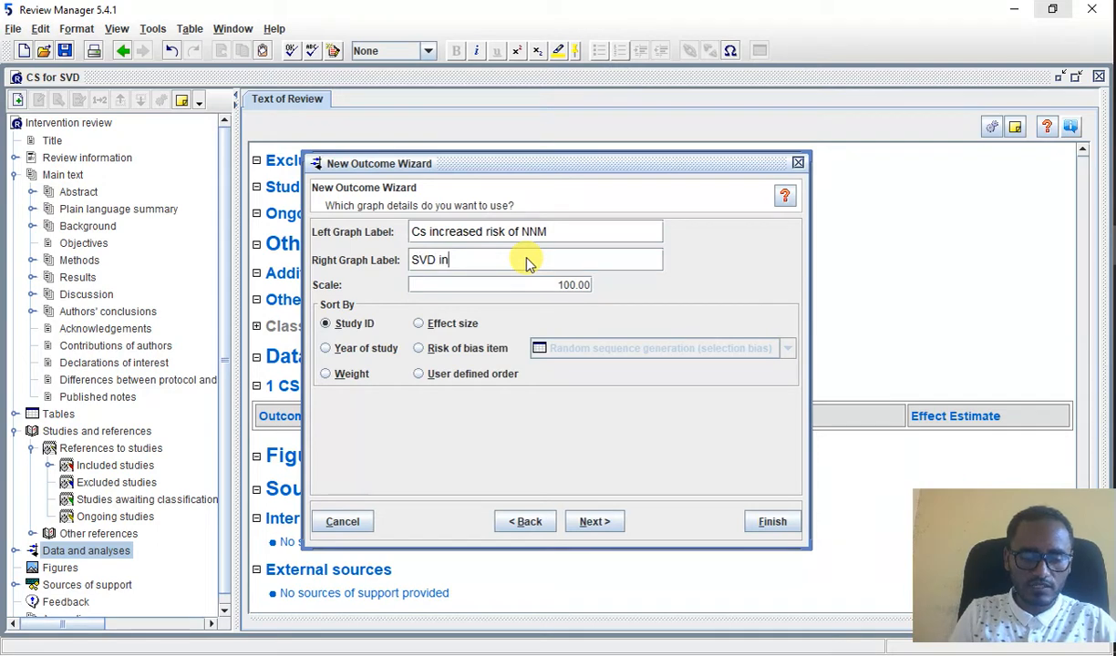
{"action": "type", "text": "crease"}
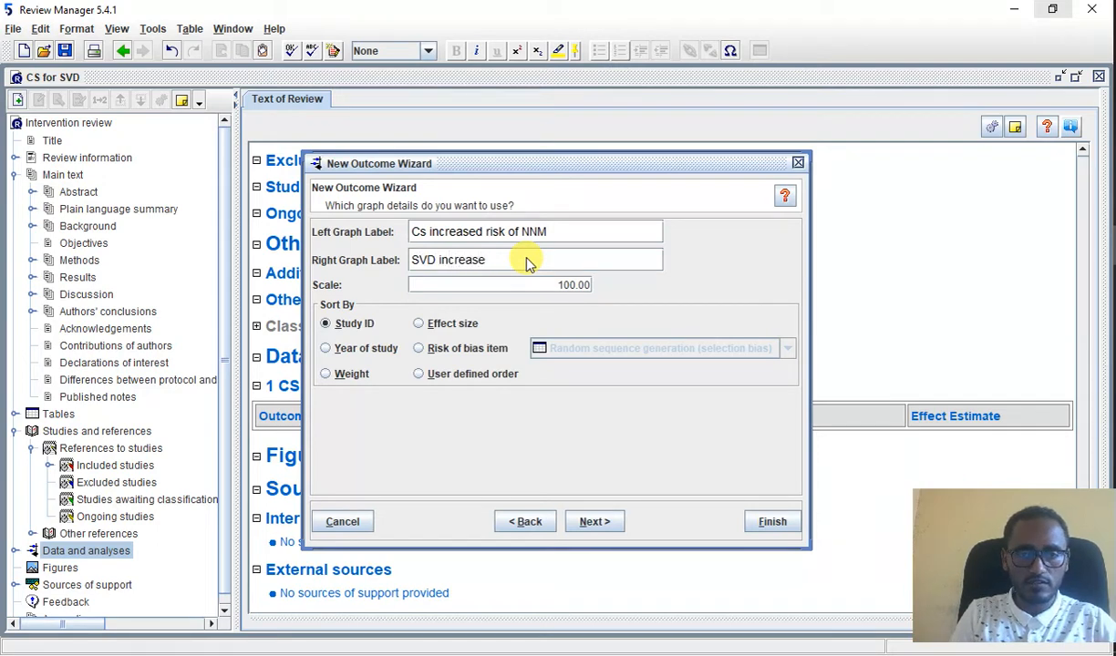
{"action": "type", "text": "d the r"}
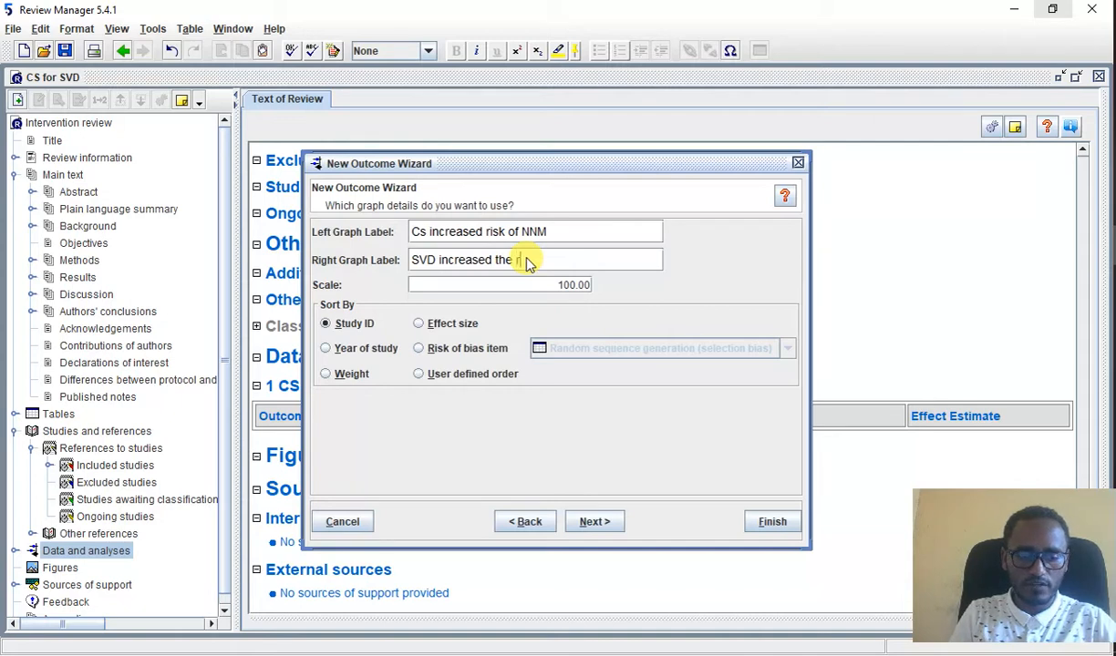
{"action": "type", "text": "isk NN"}
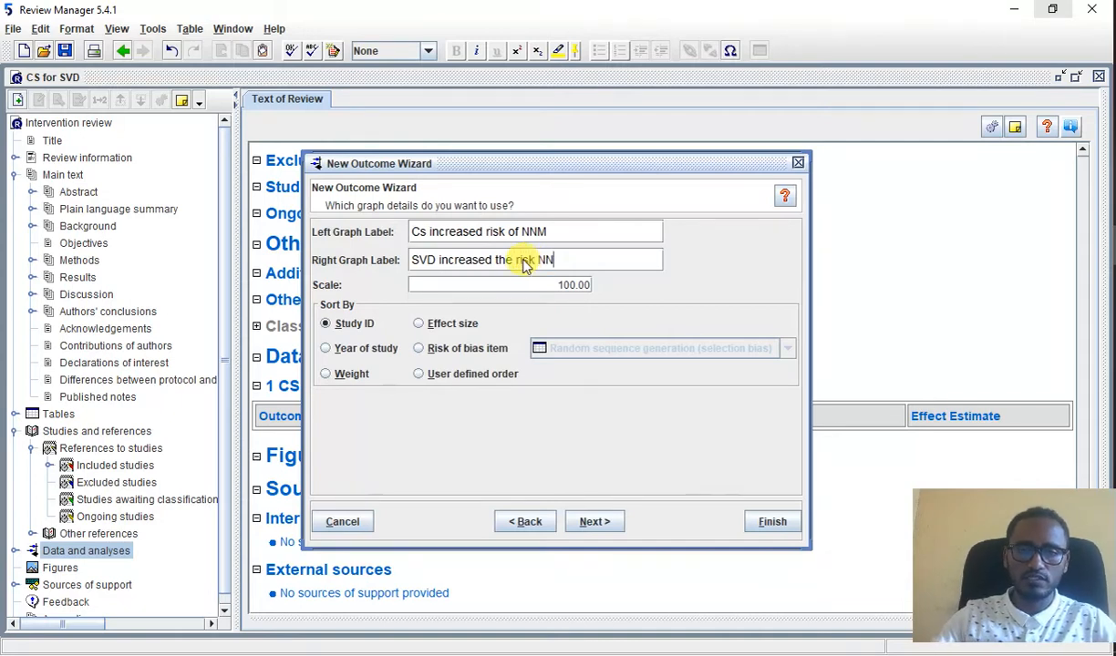
{"action": "left_click", "coordinate": [513, 262]}
{"action": "key", "text": "BackSpace"}
{"action": "key", "text": "BackSpace"}
{"action": "key", "text": "BackSpace"}
{"action": "key", "text": "BackSpace"}
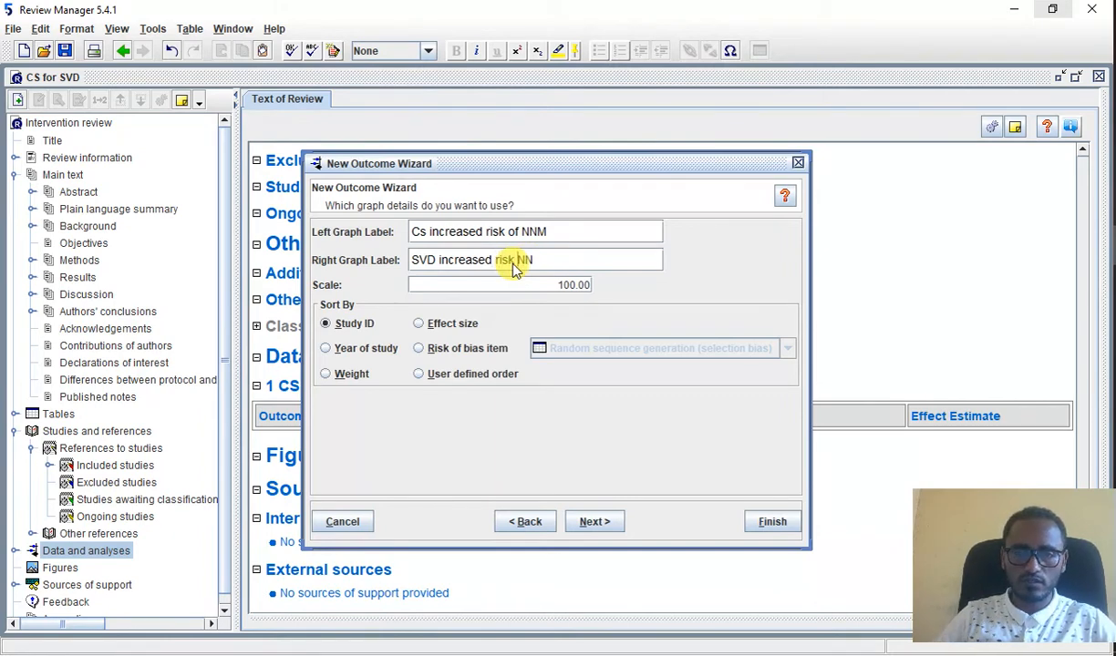
{"action": "left_click", "coordinate": [514, 262]}
{"action": "type", "text": "OF NN"}
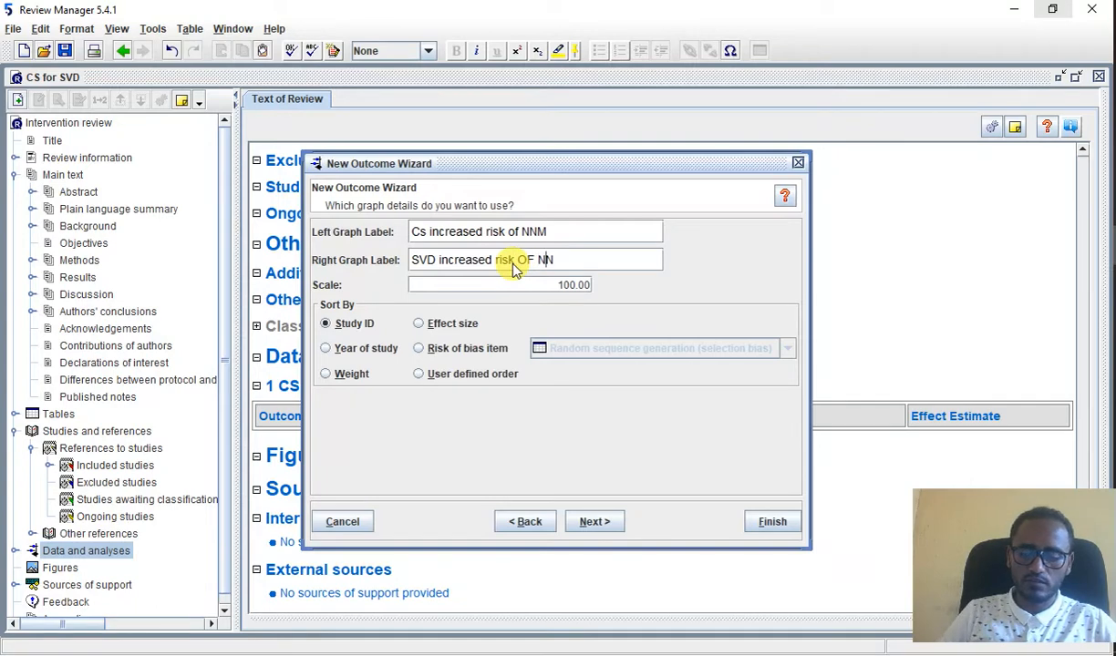
{"action": "type", "text": "M"}
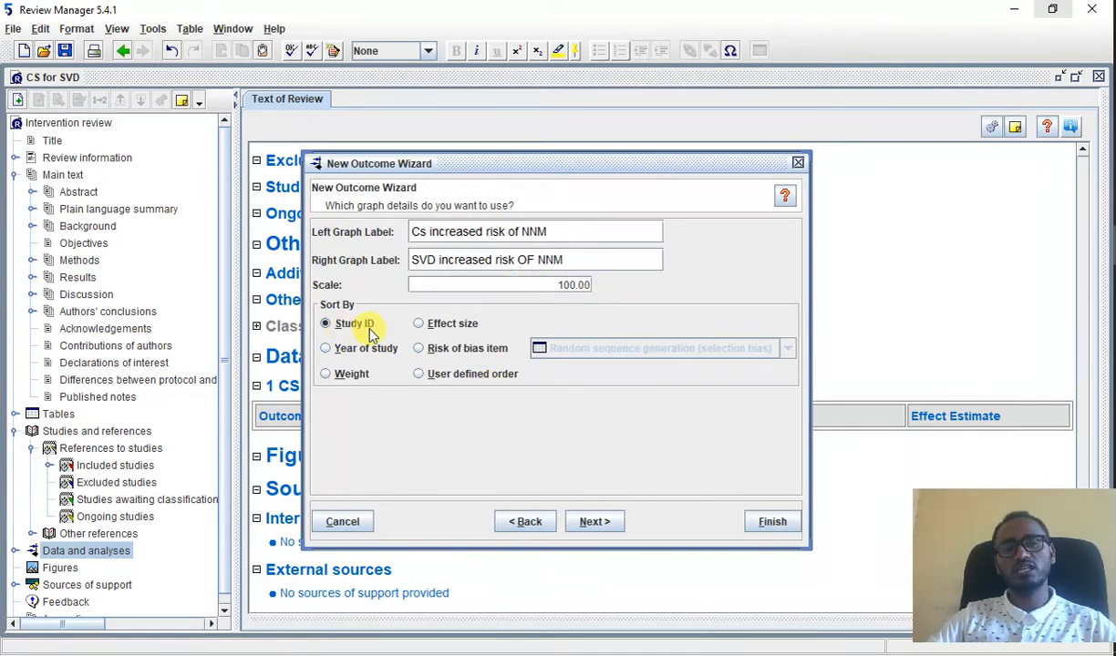
Sort the studies by Year of study and finish the outcome setup, choosing to edit the new outcome.
{"action": "left_click", "coordinate": [366, 353]}
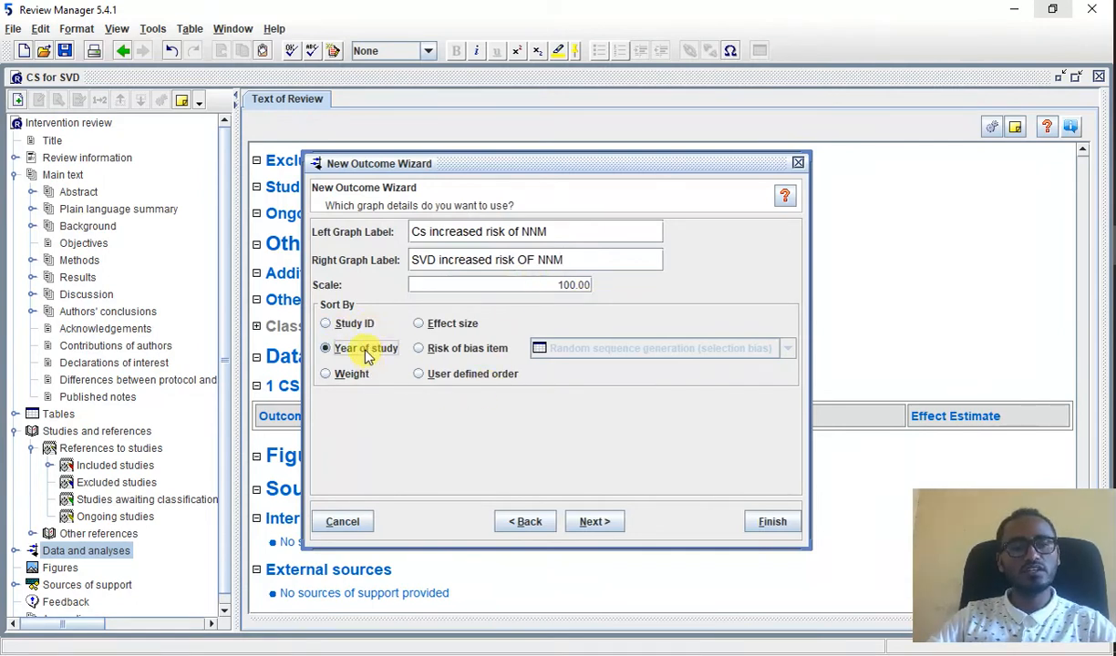
{"action": "left_click", "coordinate": [438, 324]}
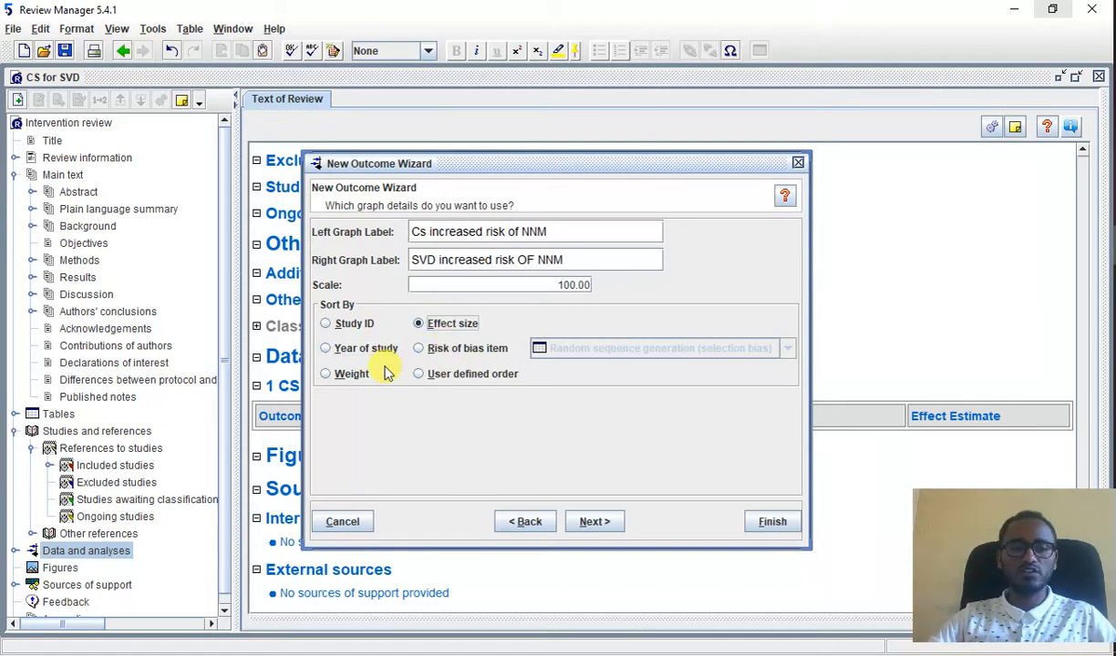
{"action": "left_click", "coordinate": [360, 352]}
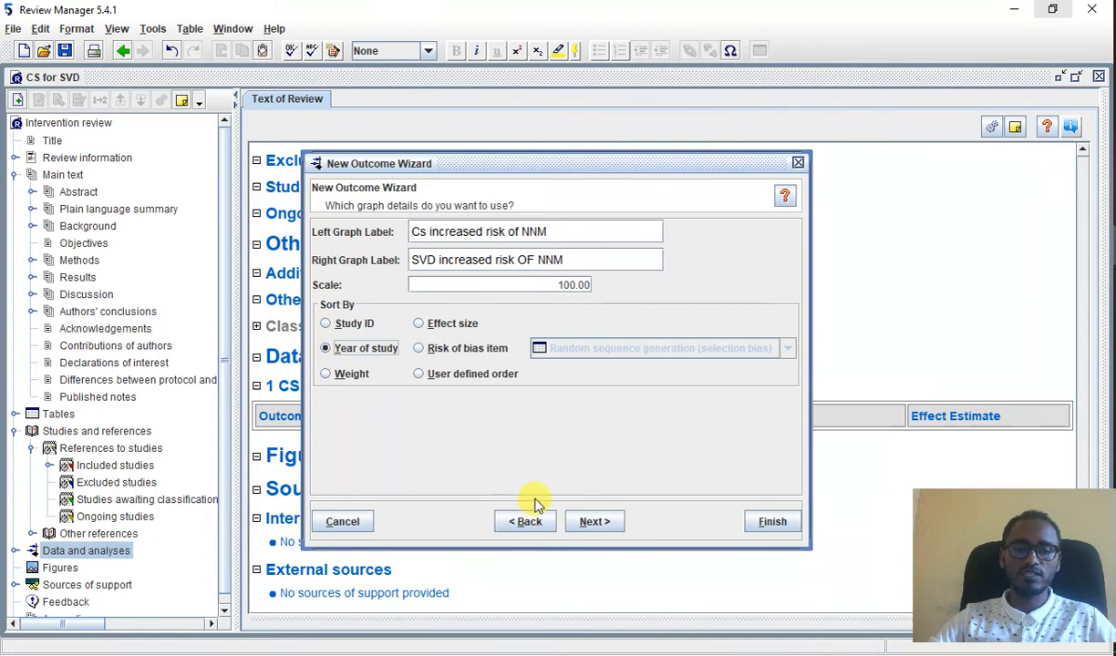
{"action": "left_click", "coordinate": [598, 522]}
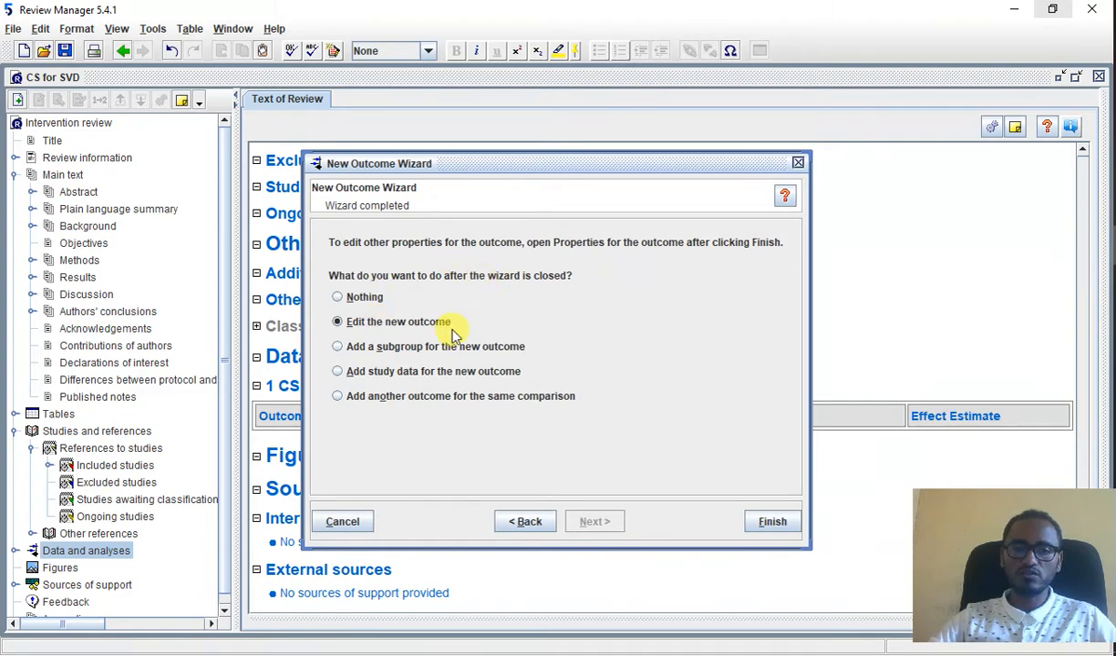
{"action": "left_click", "coordinate": [771, 523]}
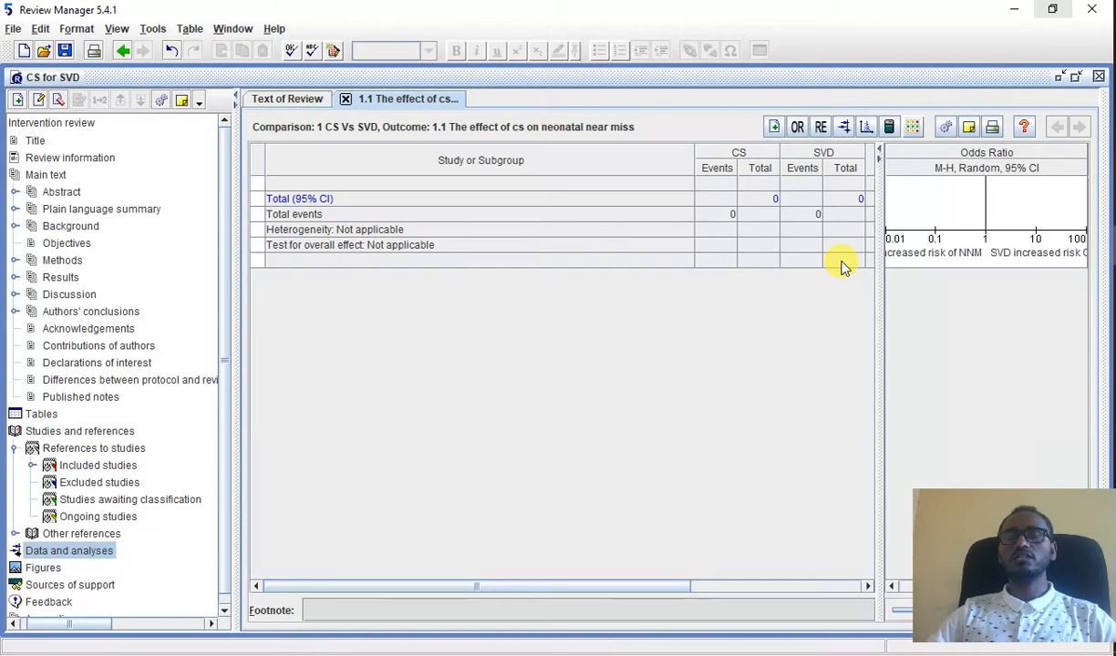
Add study data to the outcome for all six included studies.
{"action": "left_click", "coordinate": [775, 128]}
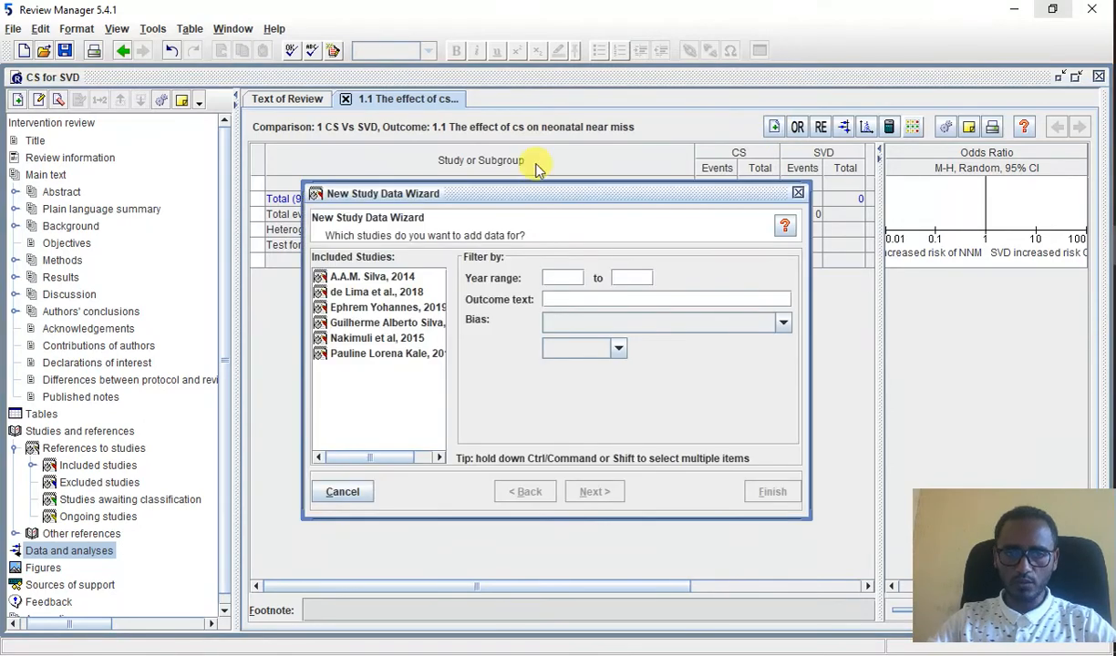
{"action": "left_click", "coordinate": [356, 279]}
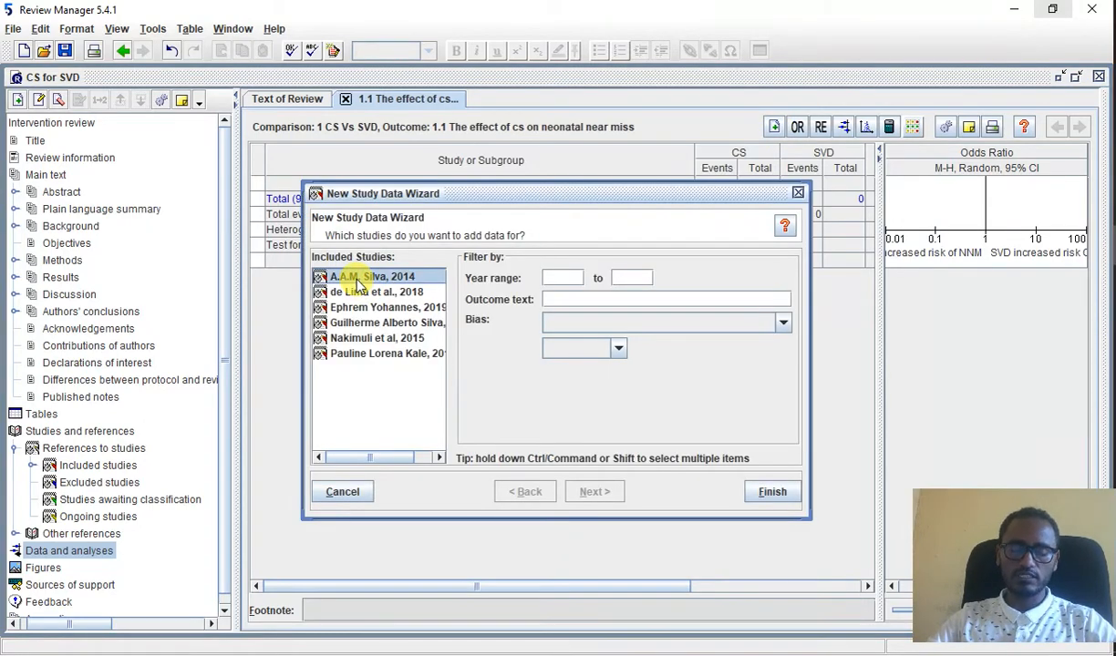
{"action": "key", "text": "shift+Down"}
{"action": "key", "text": "shift+Down"}
{"action": "key", "text": "shift+Down"}
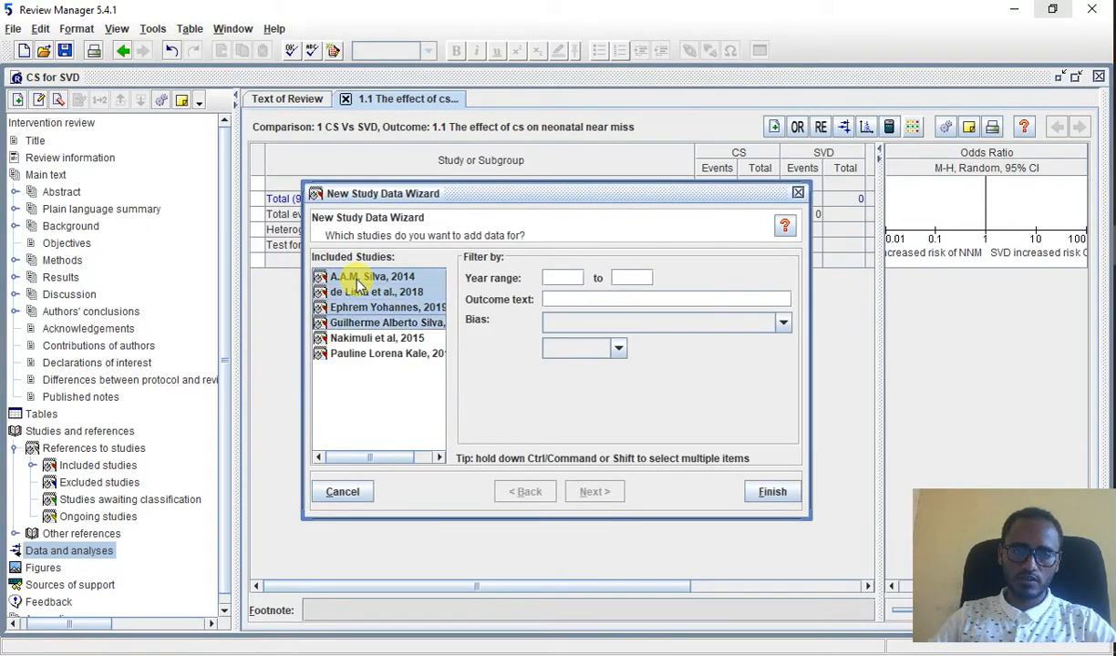
{"action": "key", "text": "shift+Down"}
{"action": "key", "text": "shift+Down"}
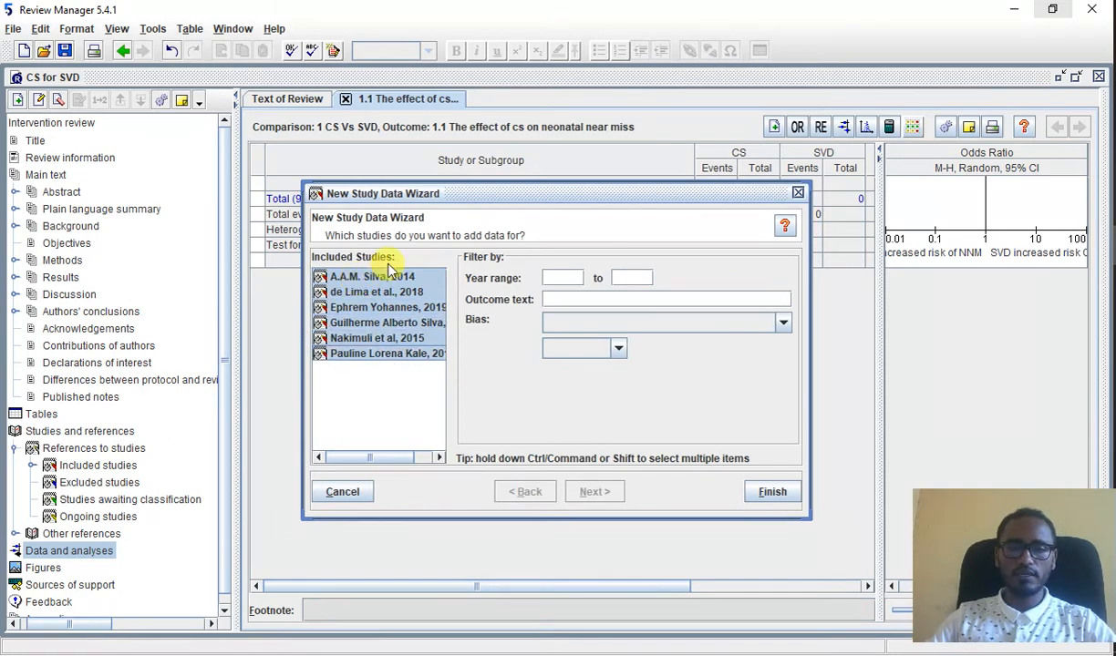
{"action": "left_click", "coordinate": [771, 493]}
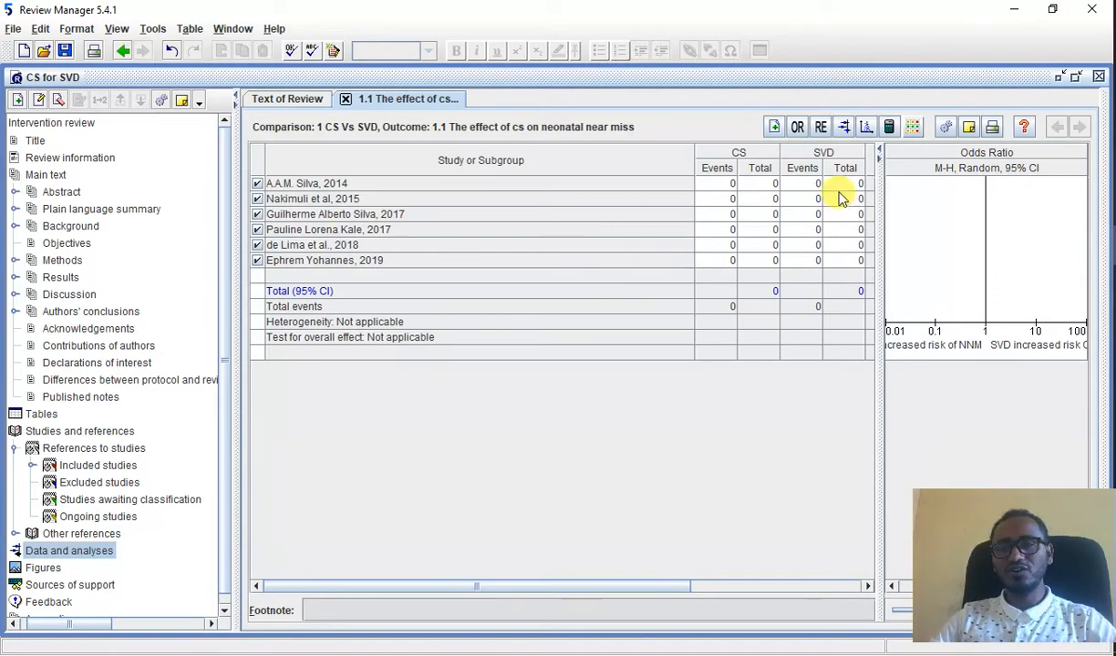
Select the first study's CS events cell and consult the extracted C/S and SVD counts in the Excel sheet.
{"action": "left_click", "coordinate": [804, 185]}
{"action": "left_click", "coordinate": [731, 188]}
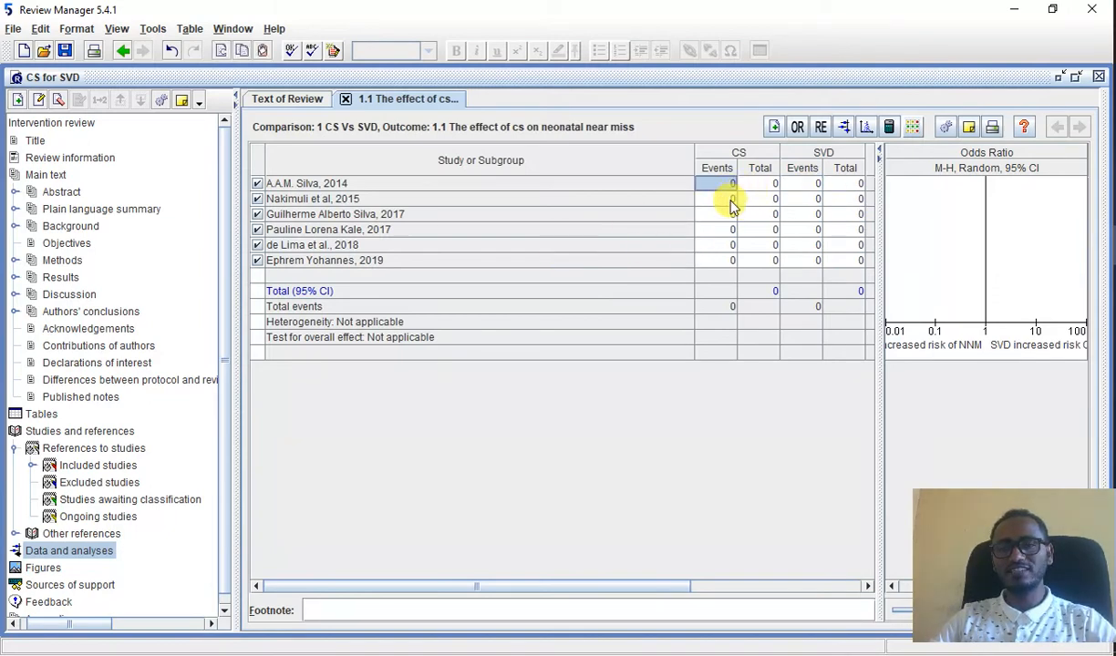
{"action": "left_click", "coordinate": [731, 201]}
{"action": "left_click", "coordinate": [766, 200]}
{"action": "left_click", "coordinate": [772, 187]}
{"action": "left_click", "coordinate": [735, 187]}
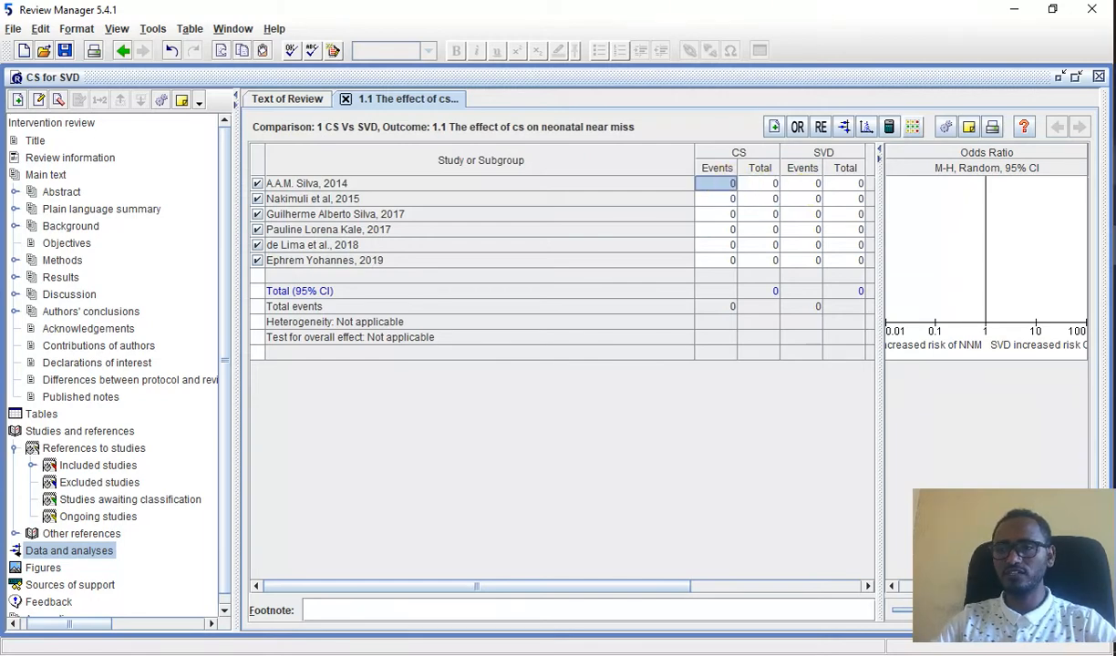
{"action": "mouse_move", "coordinate": [1114, 161]}
{"action": "left_click", "coordinate": [1007, 173]}
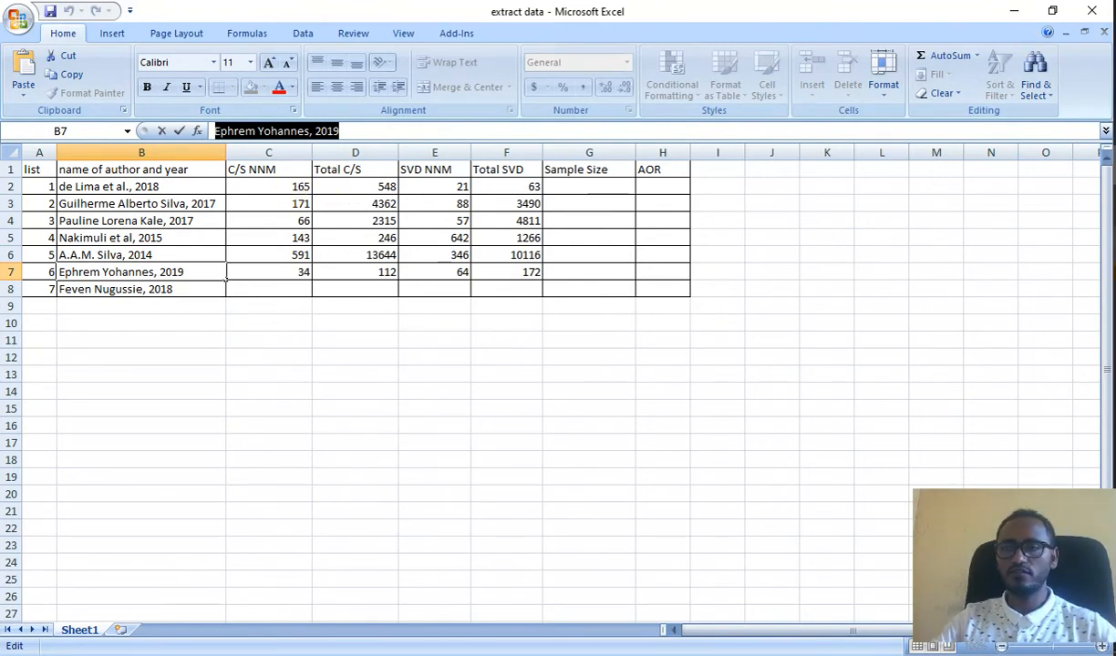
{"action": "key", "text": "alt+Tab"}
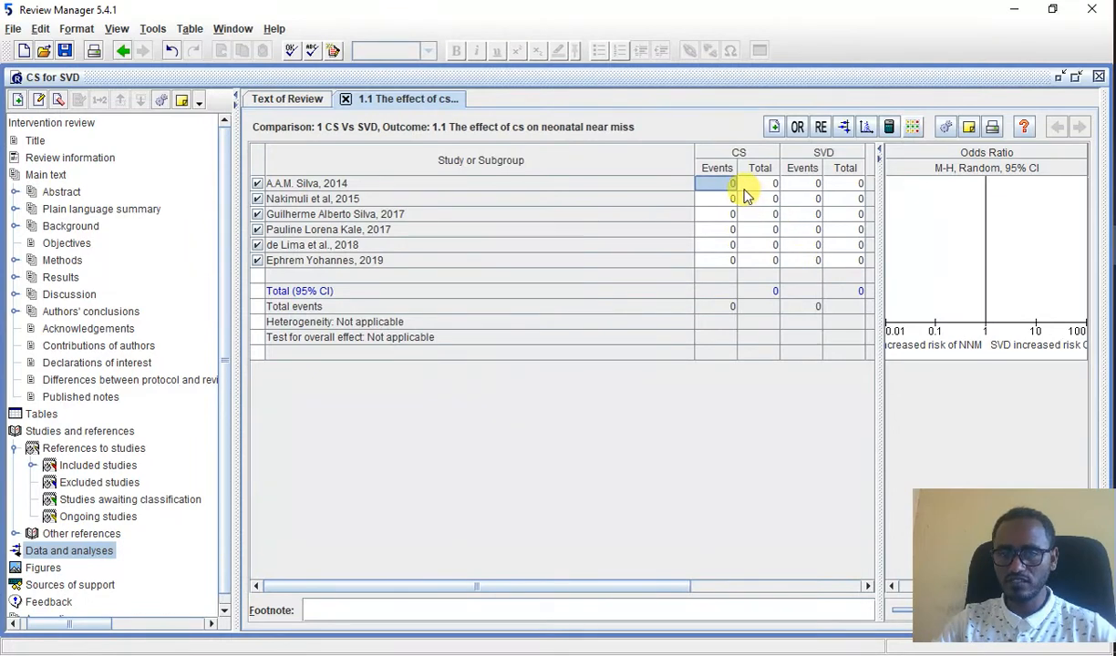
Enter 165 CS events and a CS total of 548 for the first study, checking the counts against the Excel sheet.
{"action": "type", "text": "165"}
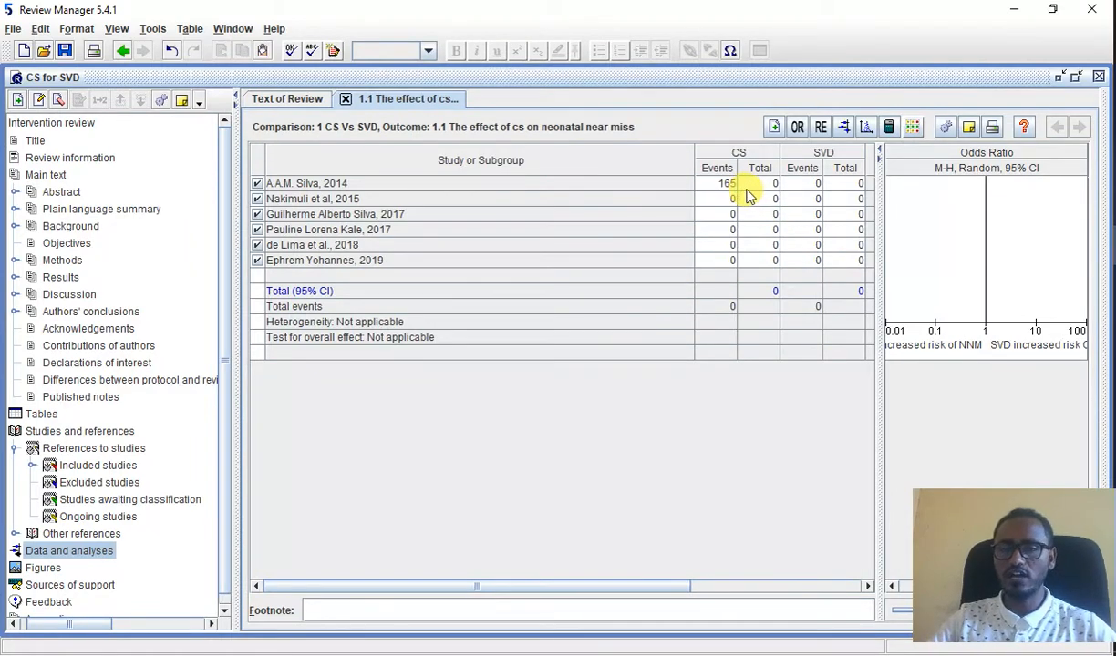
{"action": "key", "text": "alt+Tab"}
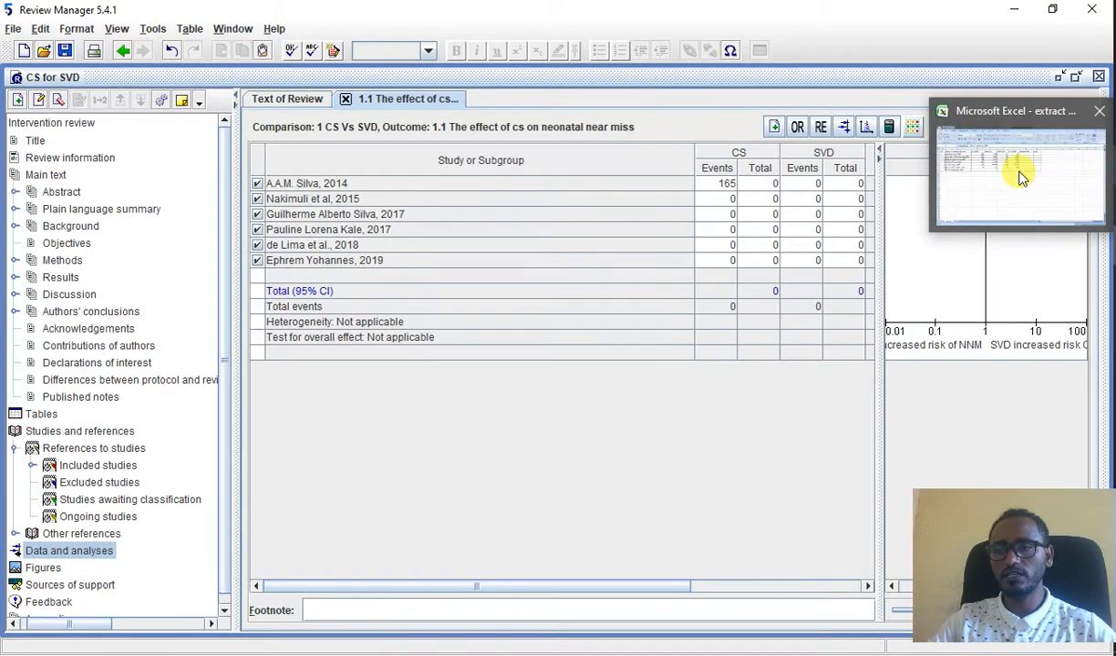
{"action": "mouse_move", "coordinate": [1021, 175]}
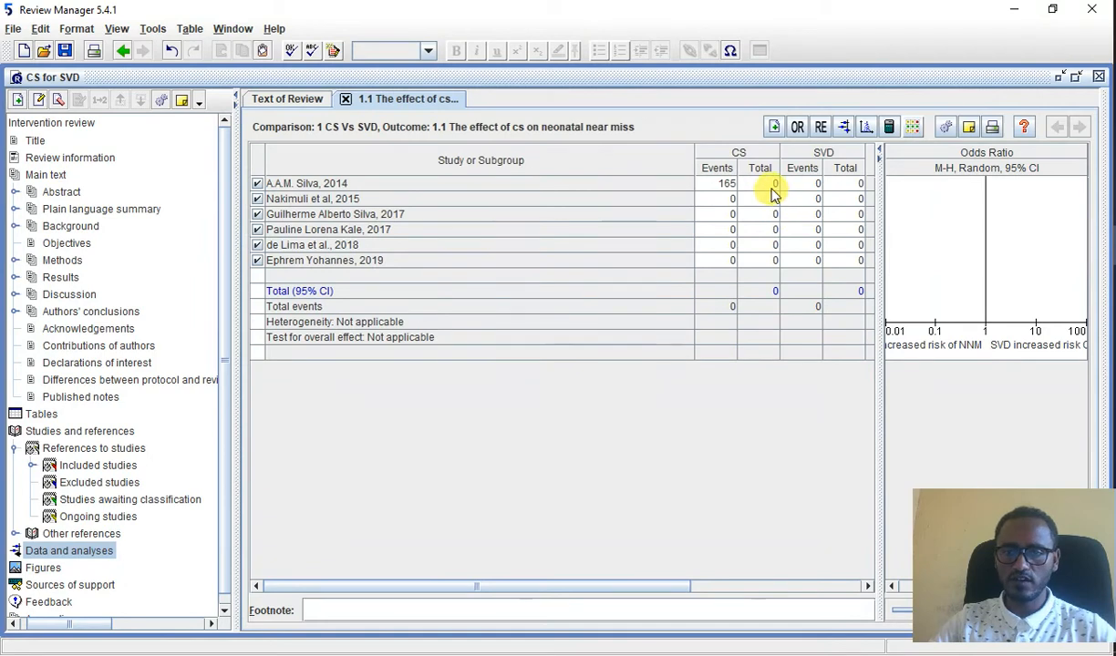
{"action": "left_click", "coordinate": [772, 187]}
{"action": "double_click", "coordinate": [772, 187]}
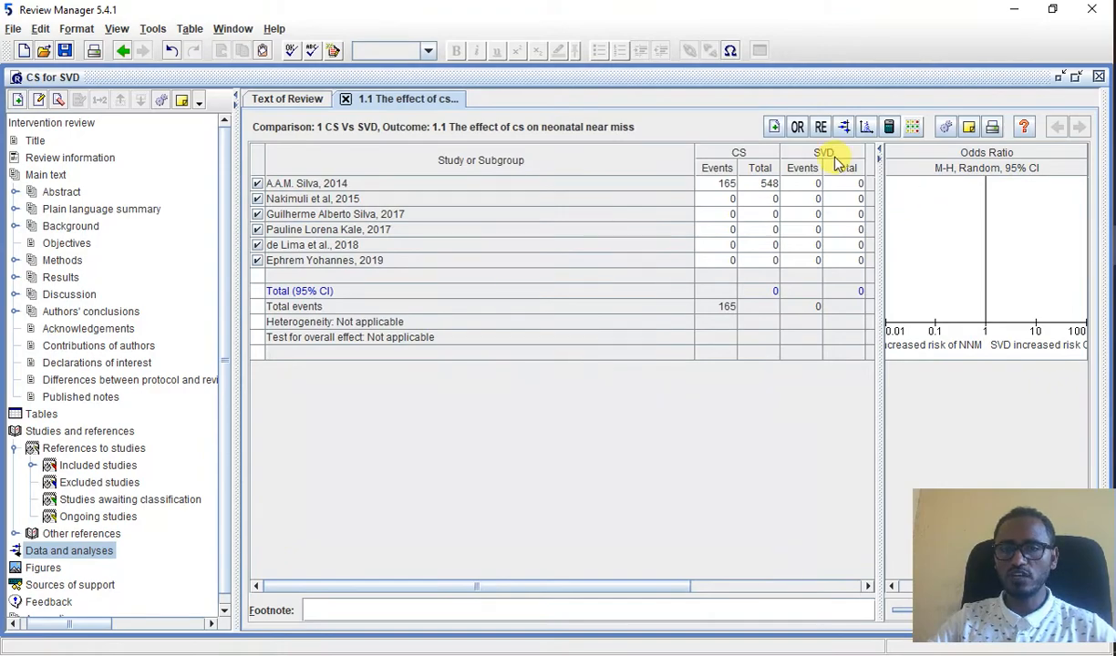
Look up the first data row's SVD counts in Excel and enter 21 SVD events and a total of 63 for the first study.
{"action": "key", "text": "alt+Tab"}
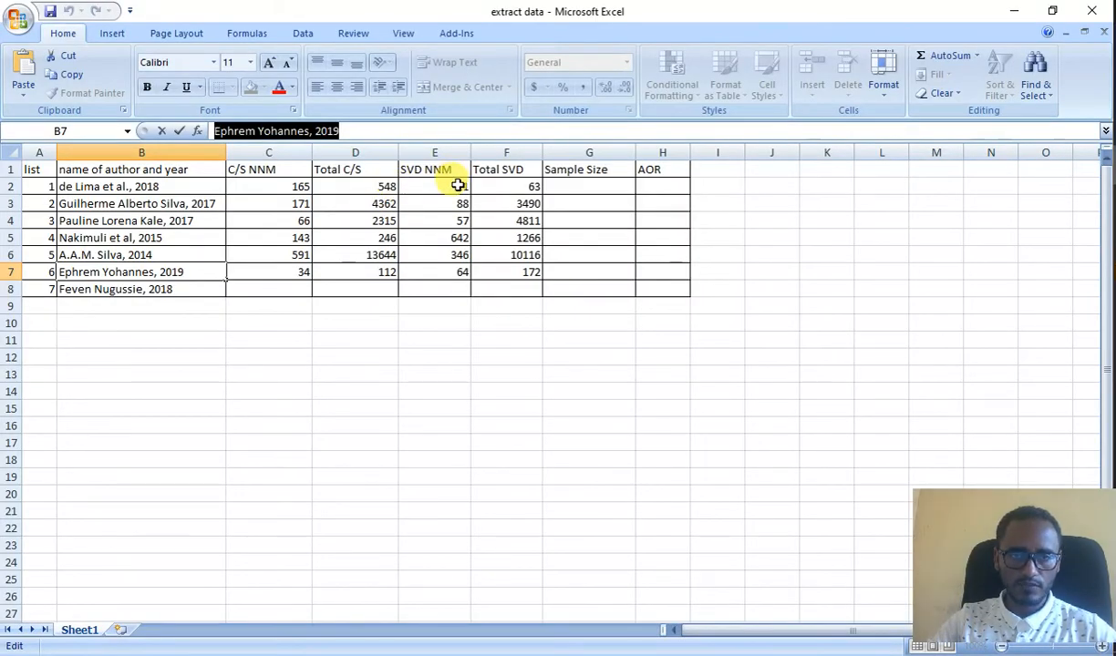
{"action": "left_click_drag", "start_coordinate": [458, 184], "coordinate": [506, 185]}
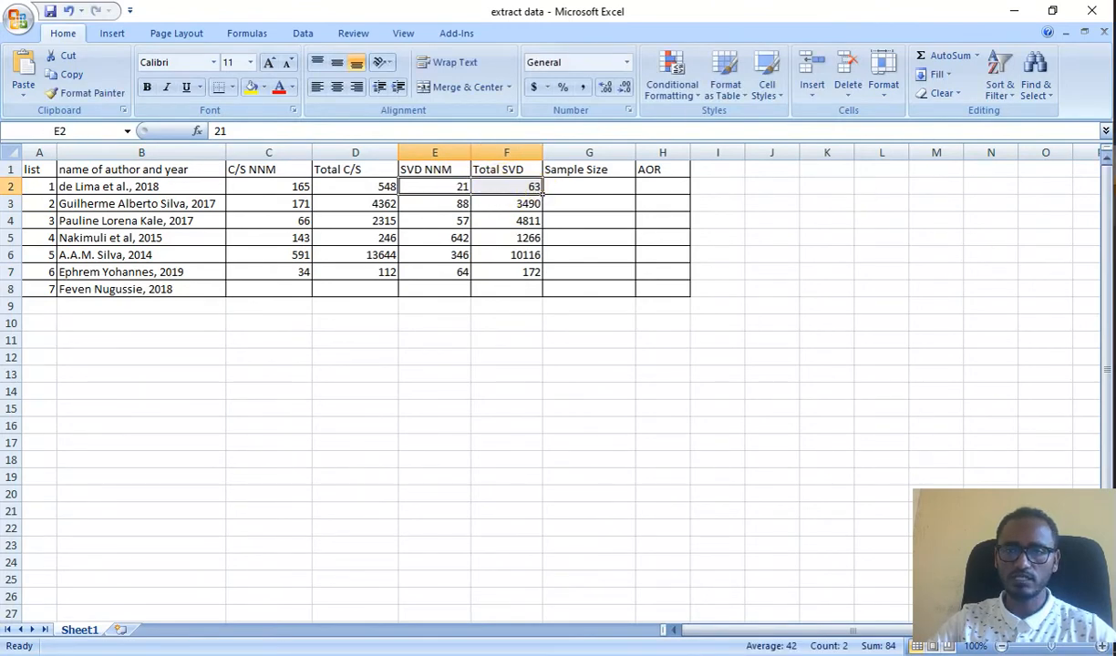
{"action": "key", "text": "alt+Tab"}
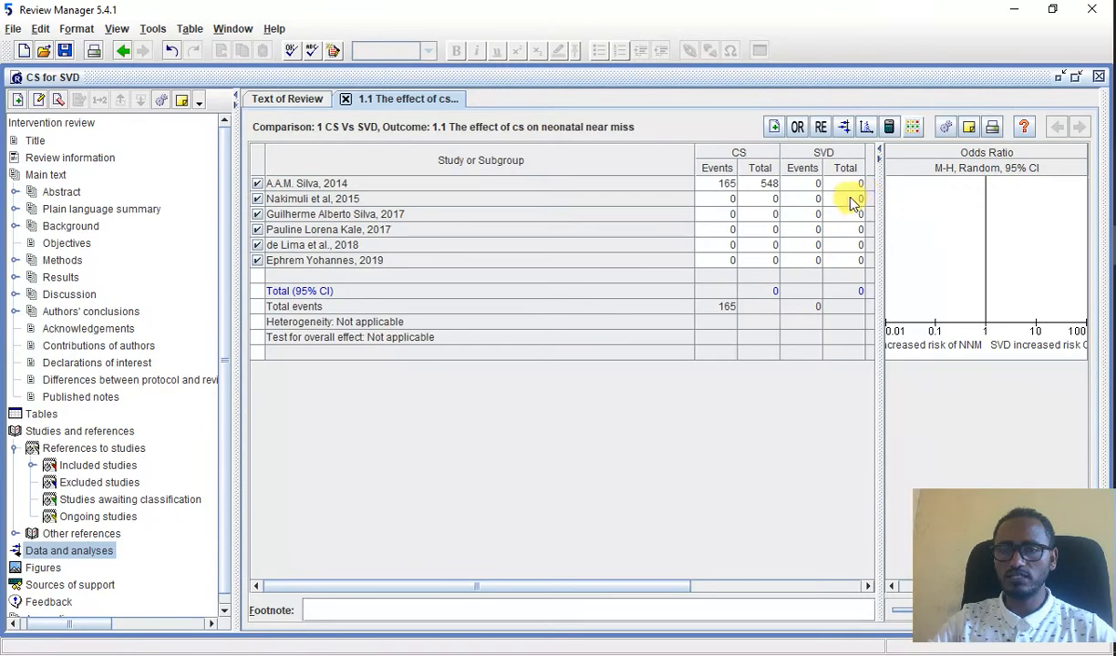
{"action": "left_click", "coordinate": [814, 186]}
{"action": "type", "text": "1"}
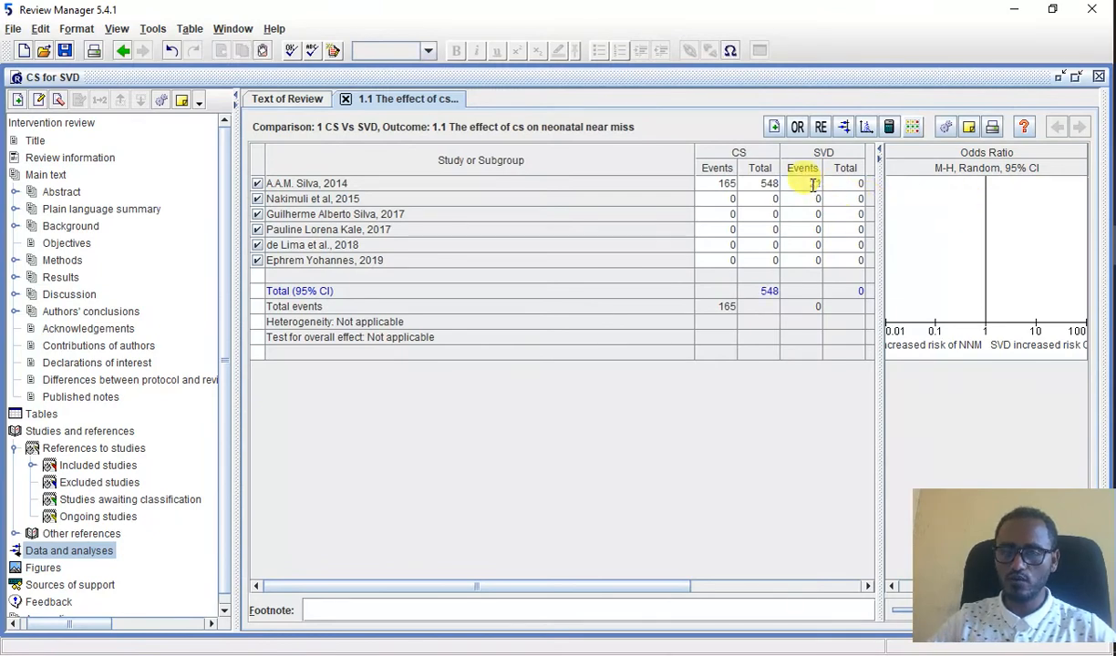
{"action": "left_click", "coordinate": [842, 187]}
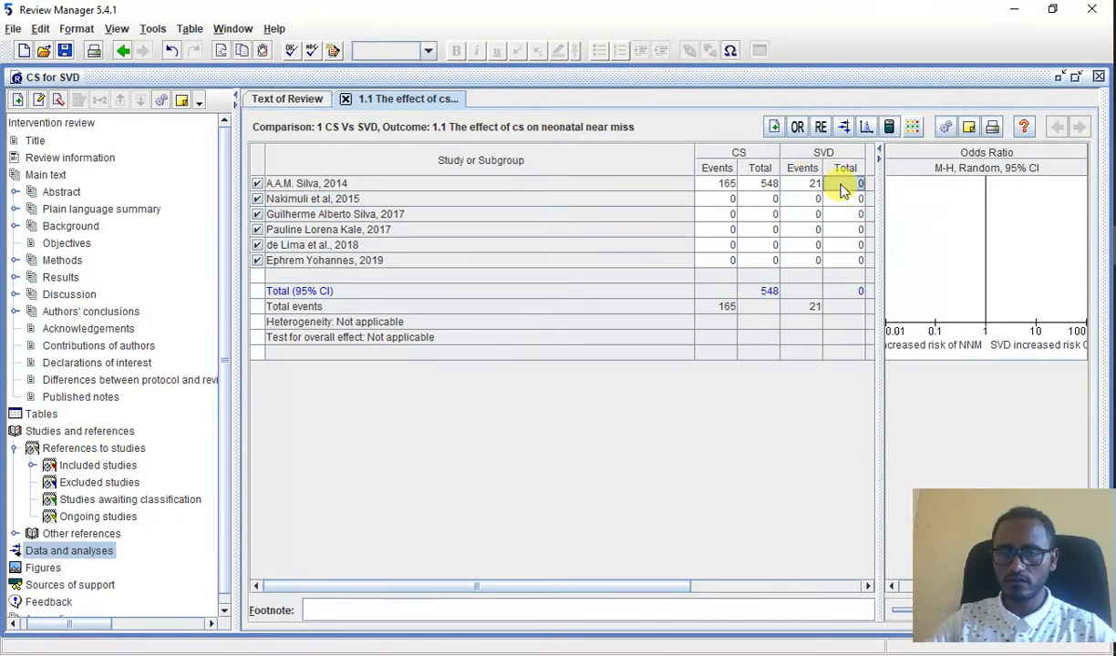
{"action": "type", "text": "63"}
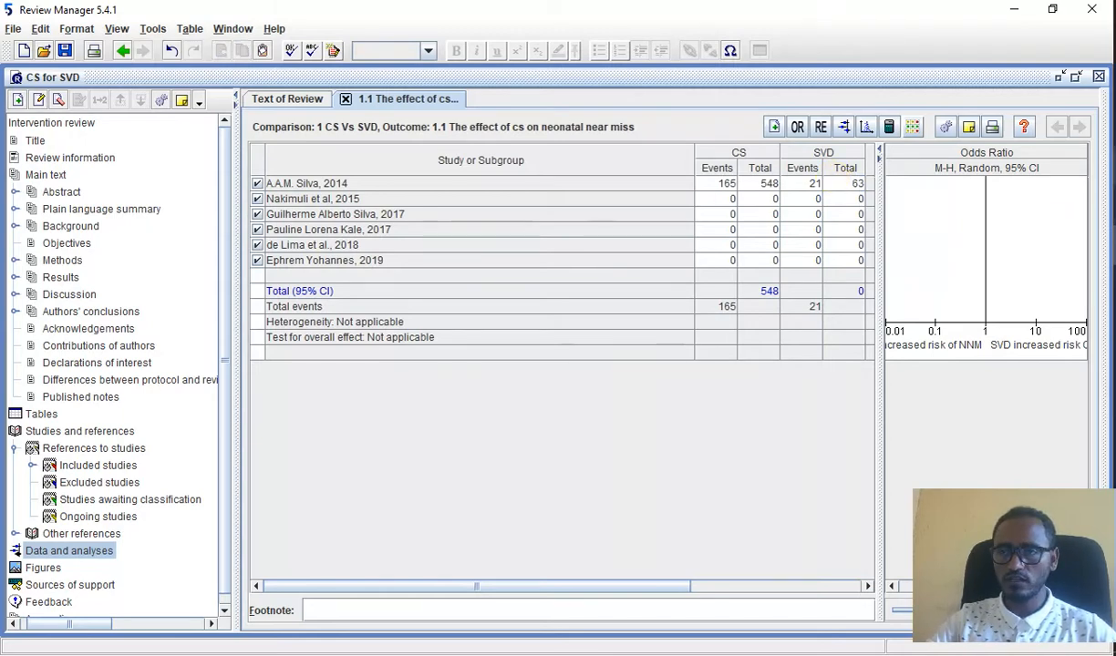
Look up the second data row's C/S counts in Excel and enter 171 CS events and a total of 4362 for the second study.
{"action": "mouse_move", "coordinate": [1113, 168]}
{"action": "left_click", "coordinate": [1033, 175]}
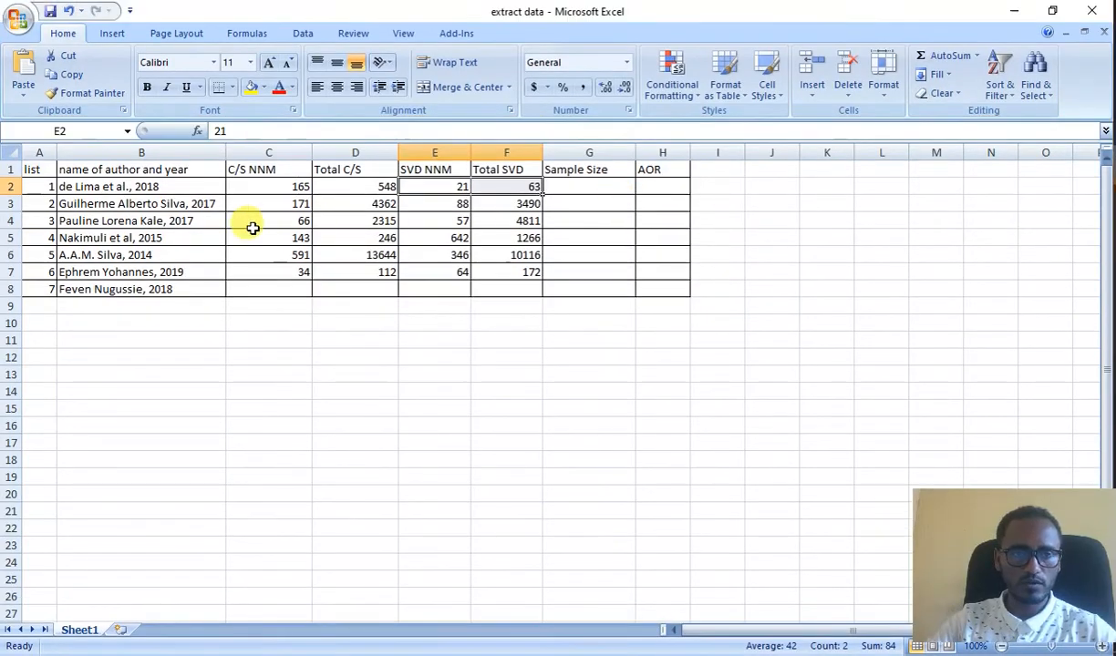
{"action": "left_click", "coordinate": [301, 206]}
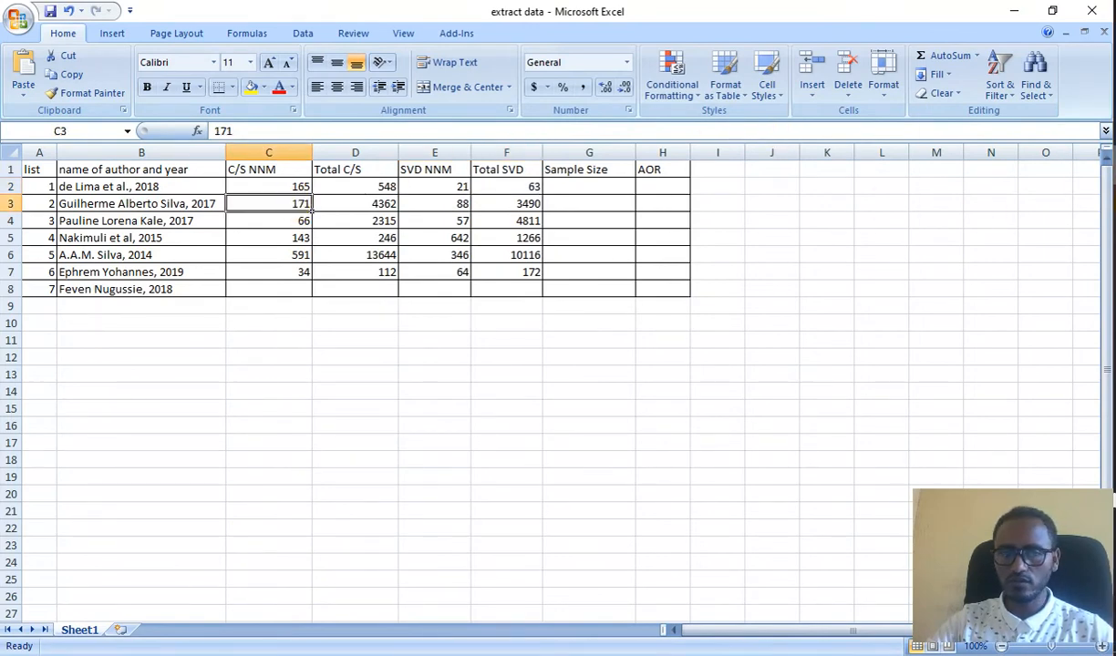
{"action": "left_click", "coordinate": [1048, 153]}
{"action": "left_click", "coordinate": [728, 199]}
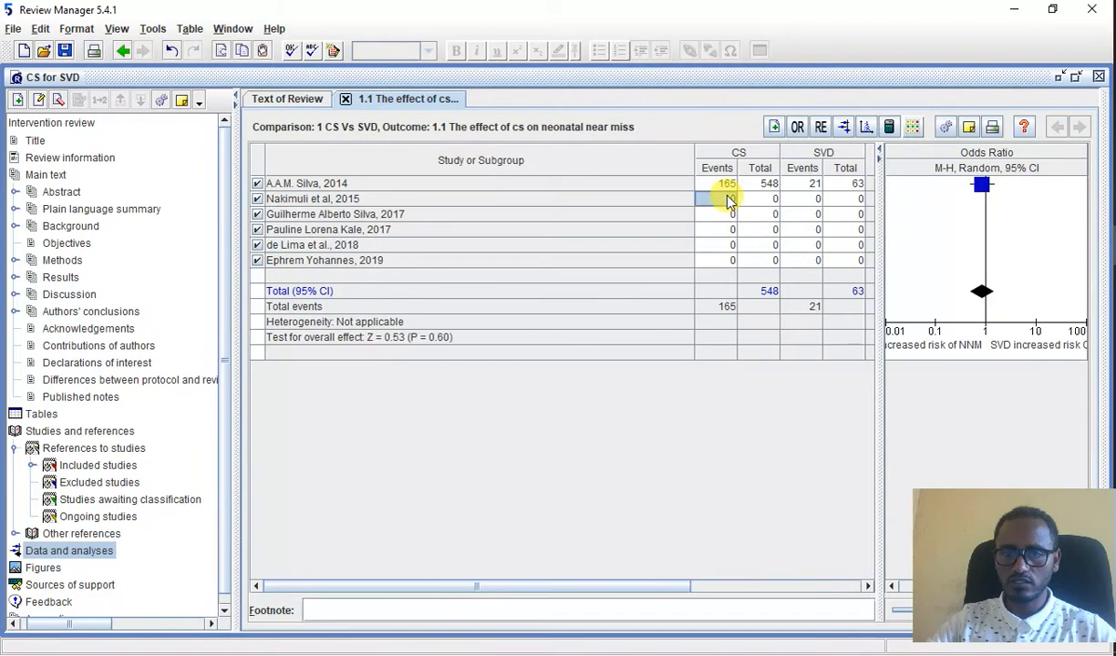
{"action": "type", "text": "11"}
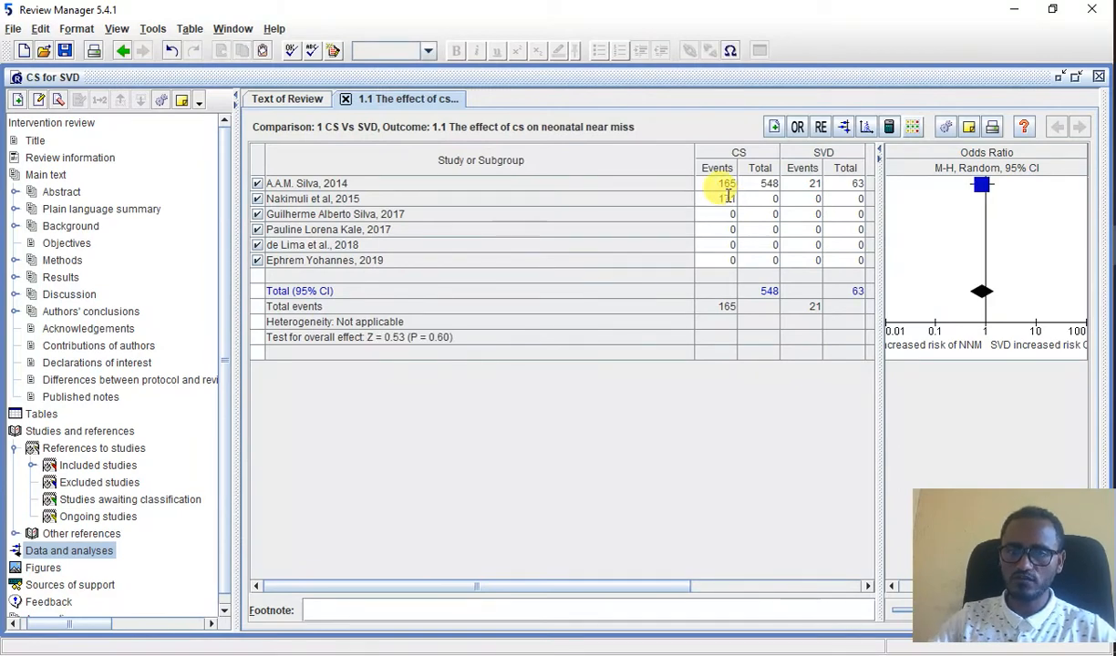
{"action": "left_click", "coordinate": [765, 200]}
{"action": "type", "text": "4362"}
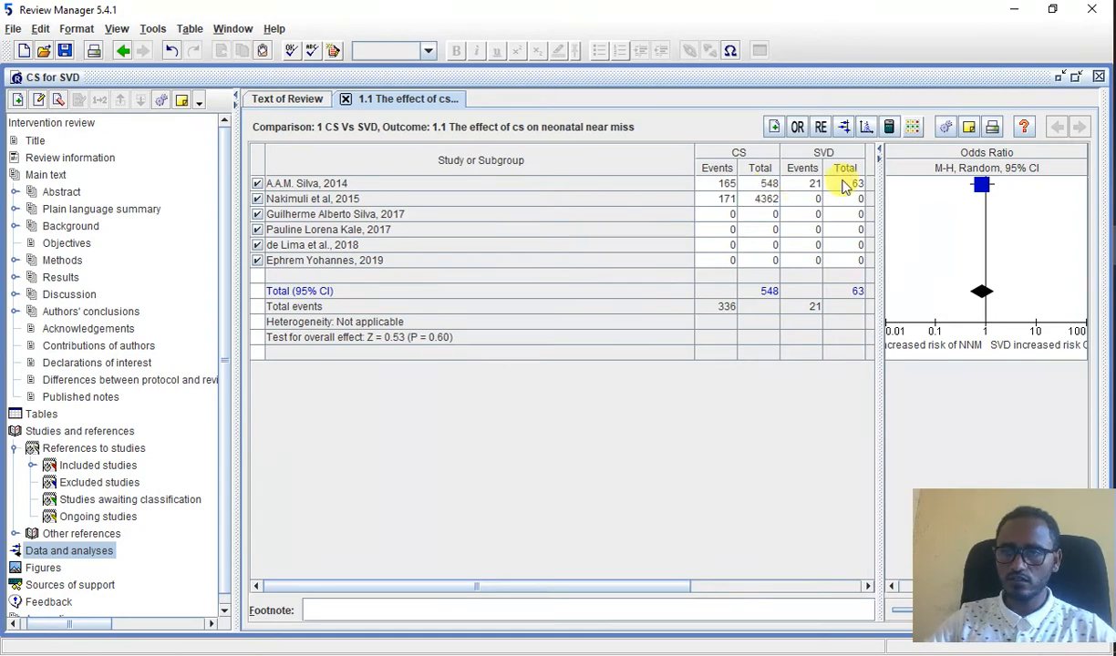
Check the SVD counts in Excel and enter 88 SVD events and a total of 3490 for the second study.
{"action": "left_click", "coordinate": [1114, 120]}
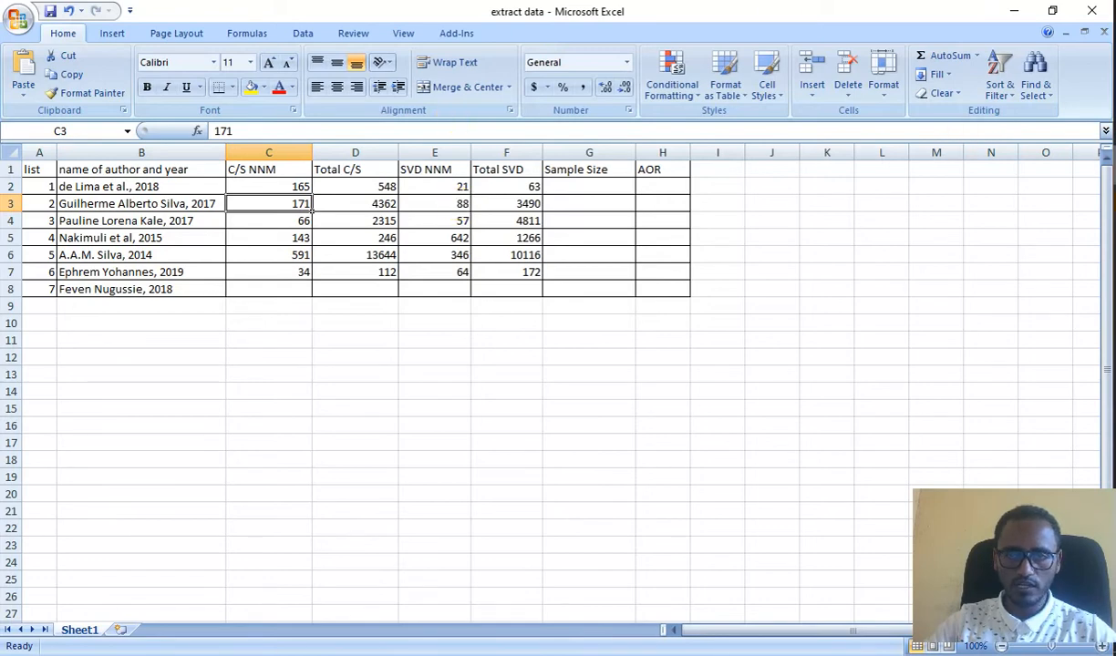
{"action": "left_click", "coordinate": [1114, 244]}
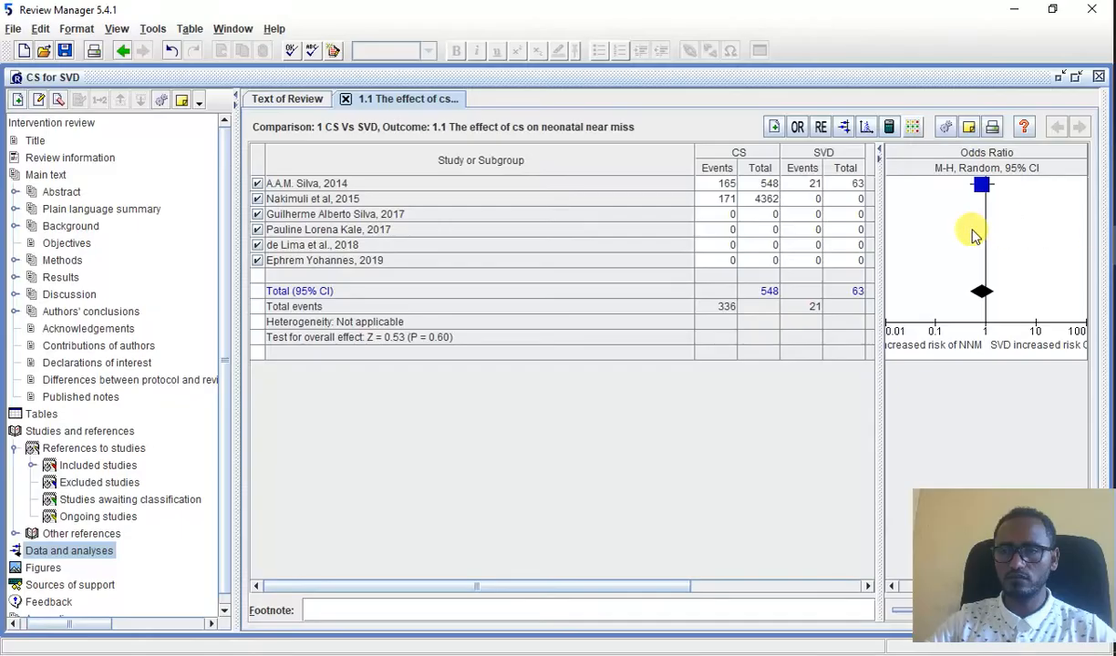
{"action": "left_click", "coordinate": [812, 202]}
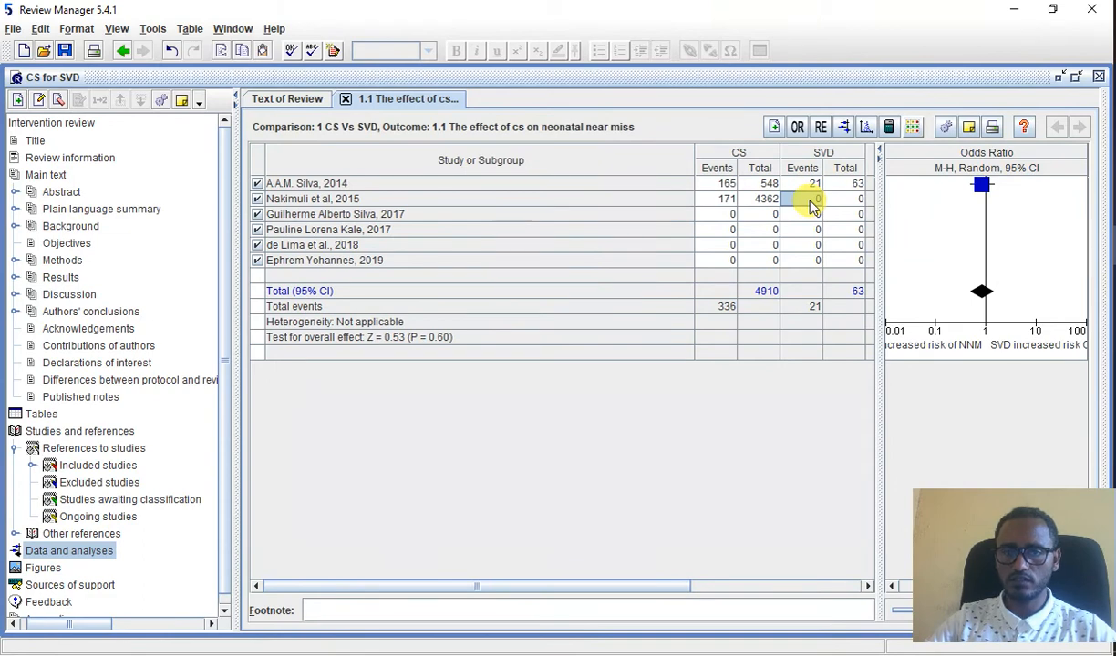
{"action": "type", "text": "18"}
{"action": "key", "text": "Tab"}
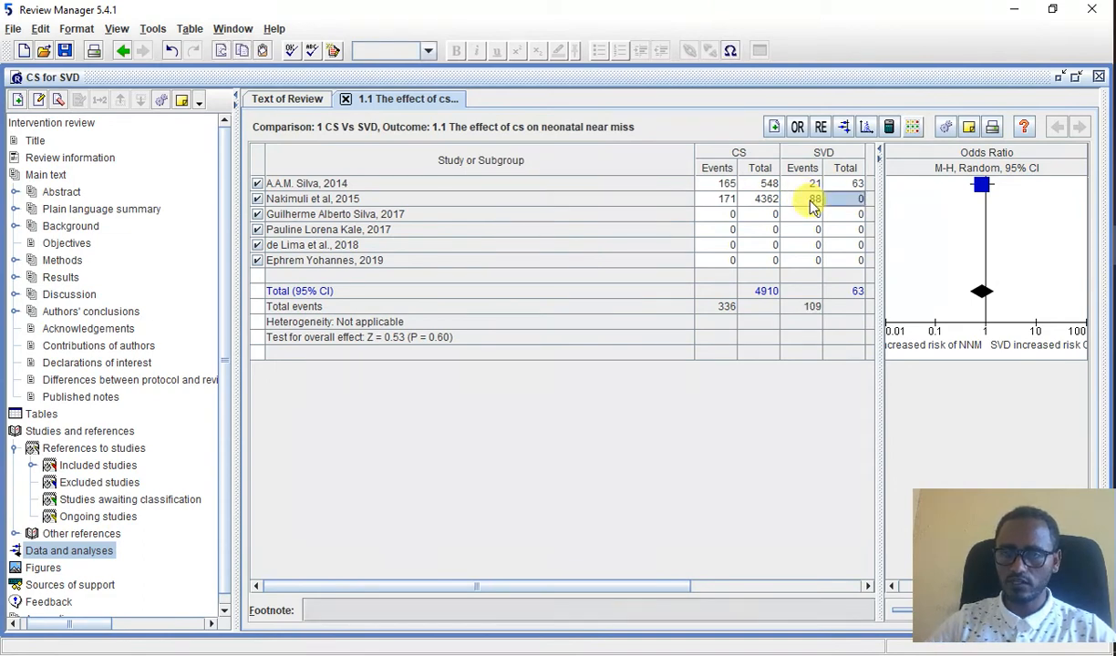
{"action": "type", "text": "349"}
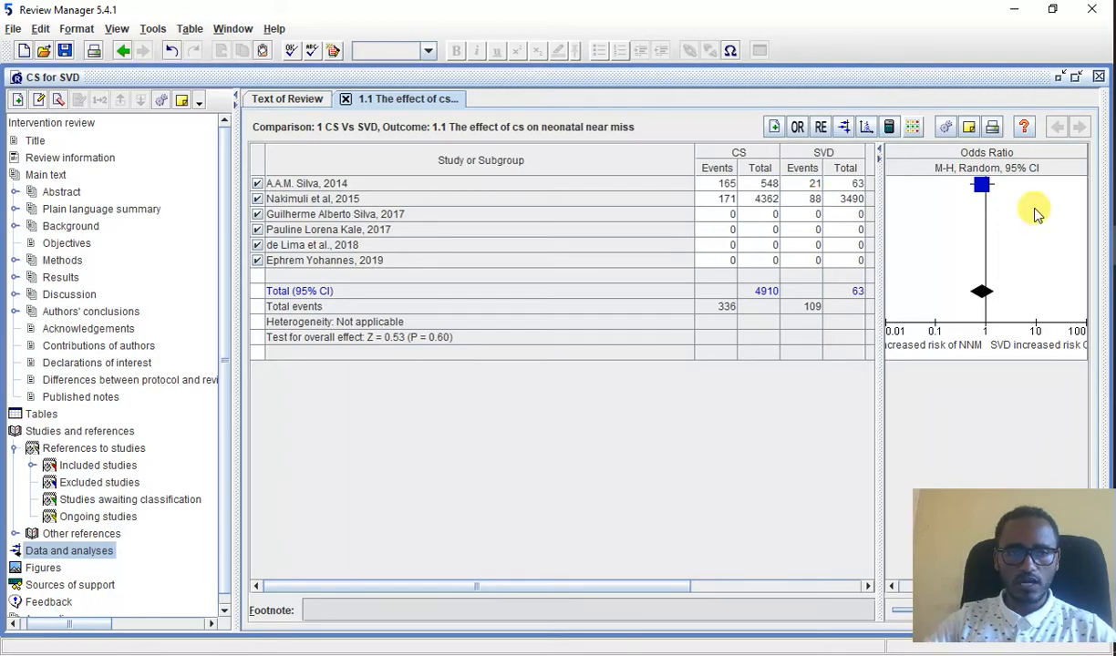
Check the third data row in Excel and enter 66 CS events and a CS total of 2350 for the third study.
{"action": "left_click", "coordinate": [1113, 166]}
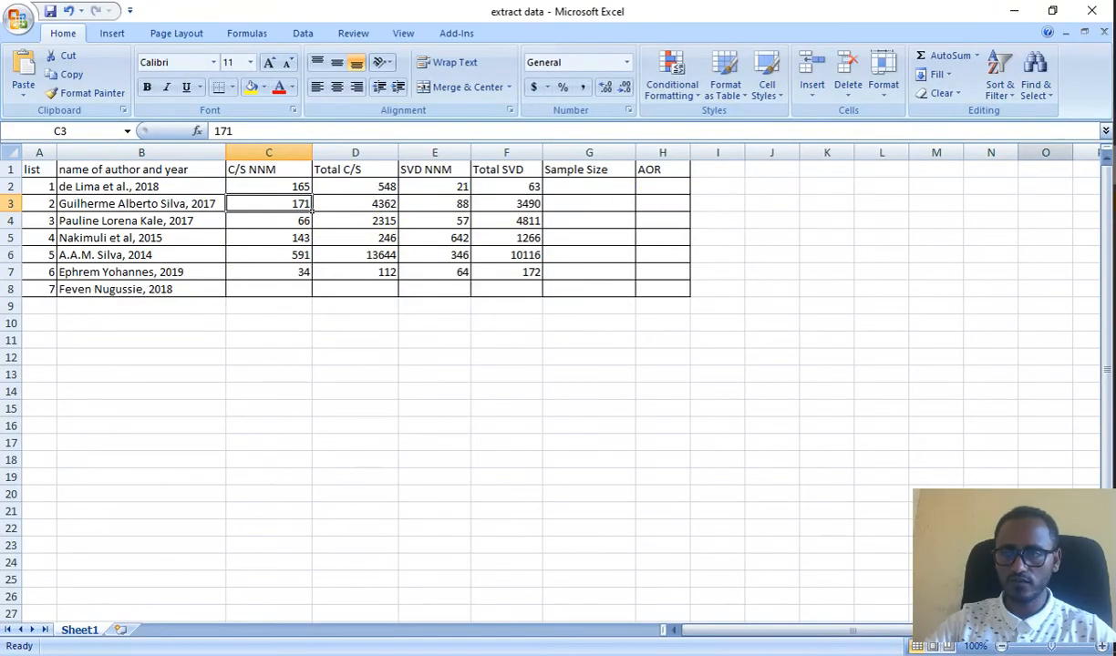
{"action": "mouse_move", "coordinate": [1112, 244]}
{"action": "left_click", "coordinate": [1019, 247]}
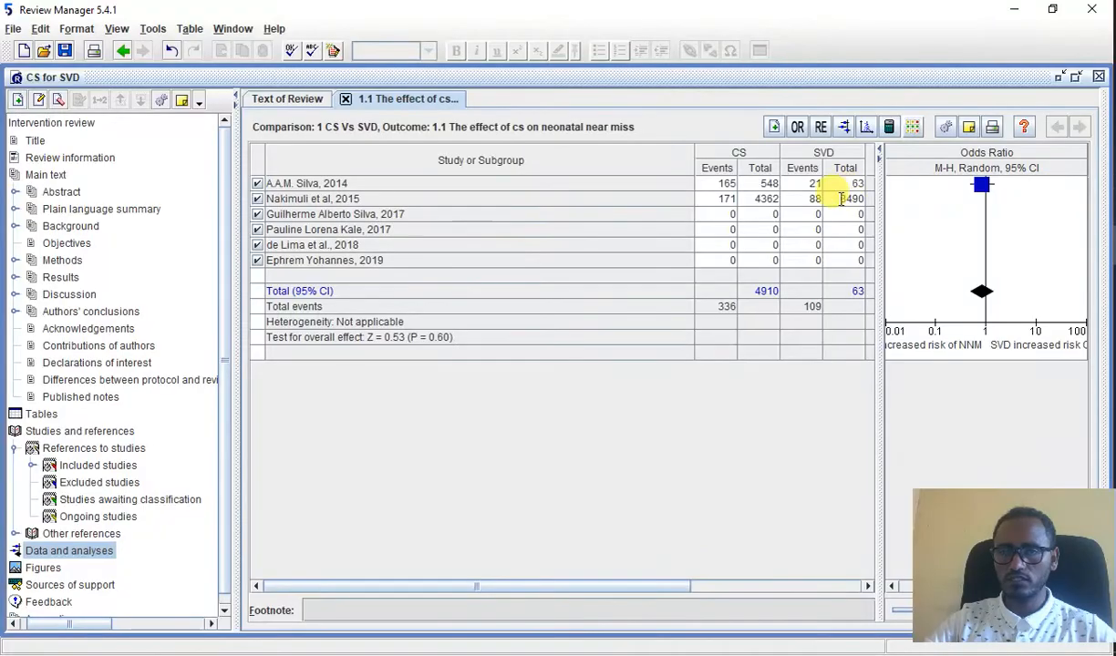
{"action": "left_click", "coordinate": [732, 216]}
{"action": "type", "text": "6"}
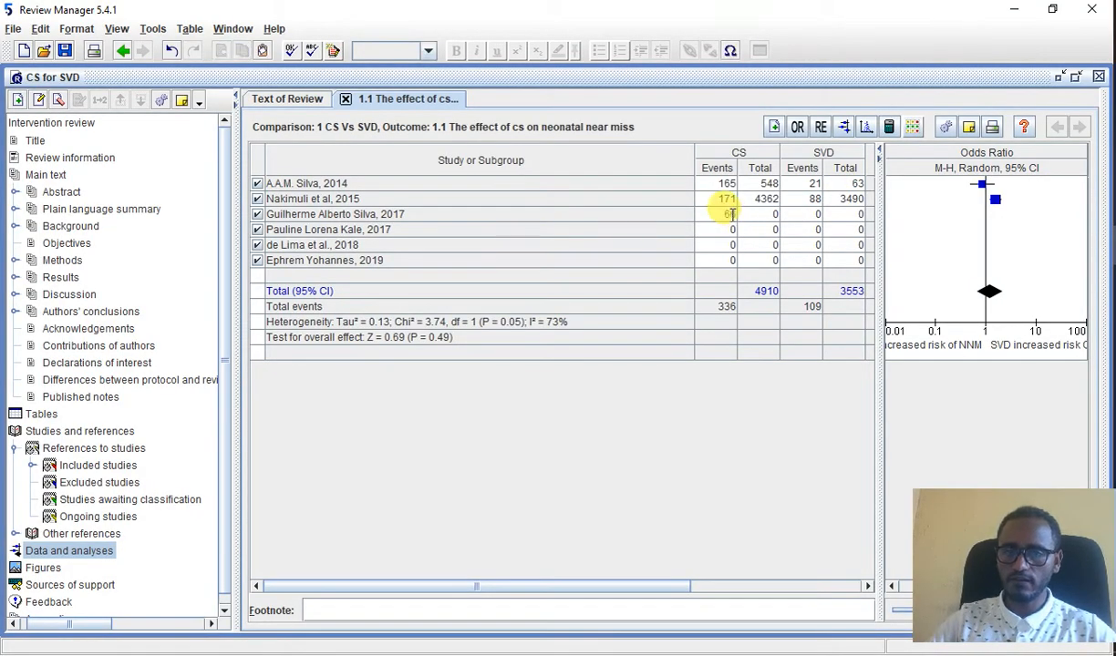
{"action": "type", "text": "6"}
{"action": "left_click", "coordinate": [774, 213]}
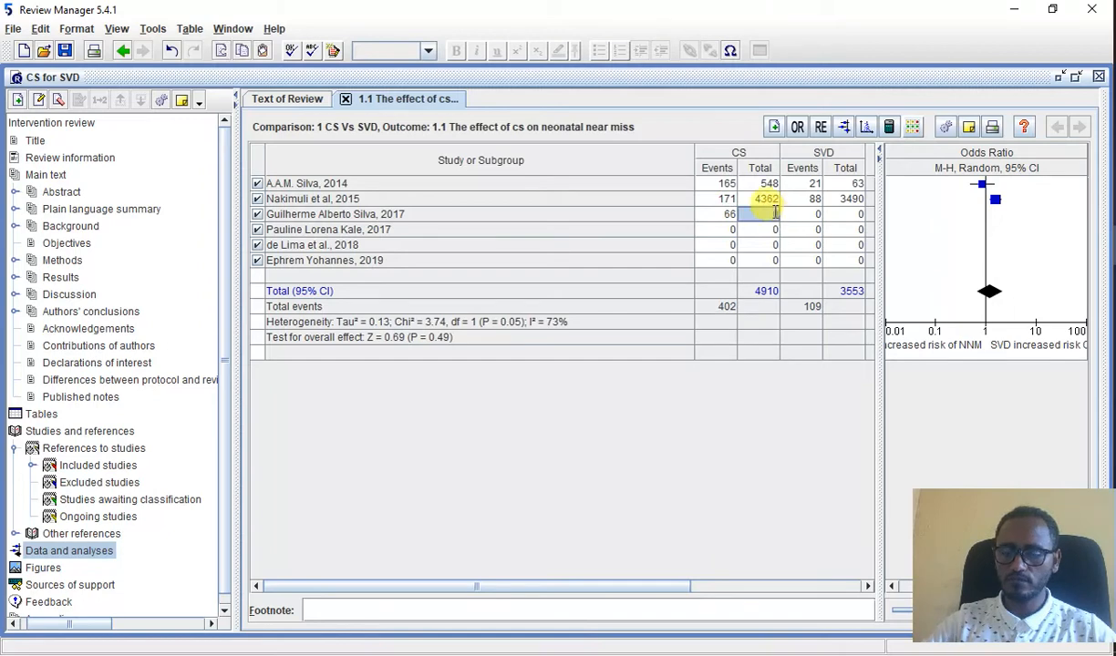
{"action": "type", "text": "22"}
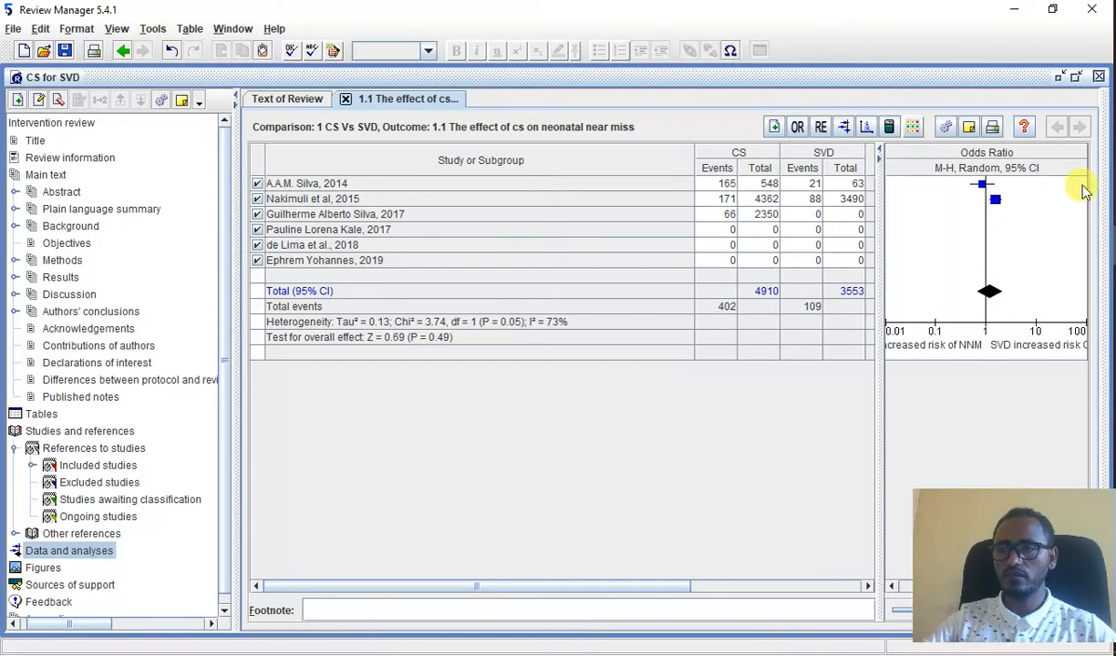
Recheck the third data row in Excel and set the third study's CS total to 2315.
{"action": "key", "text": "alt+Tab"}
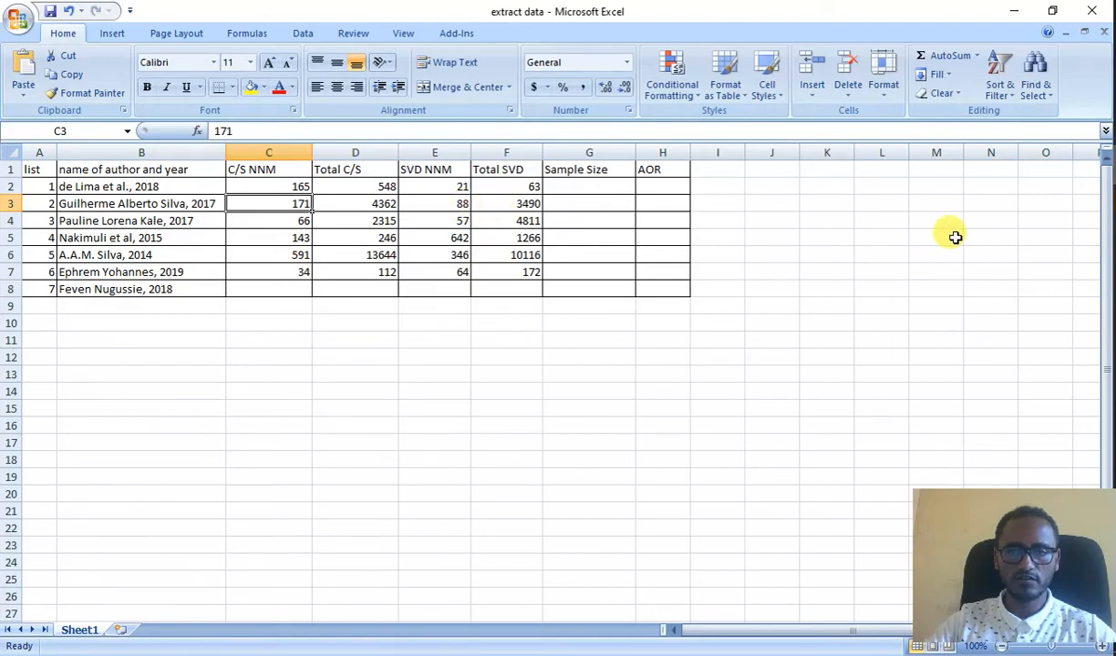
{"action": "key", "text": "alt+Tab"}
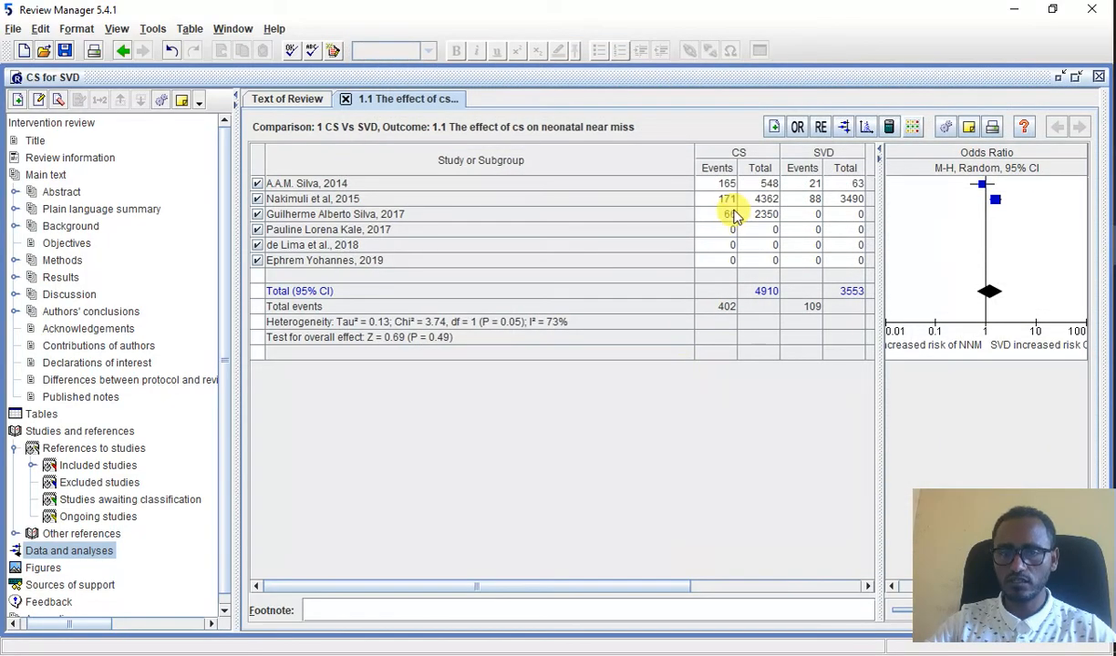
{"action": "left_click", "coordinate": [768, 206]}
{"action": "left_click", "coordinate": [769, 210]}
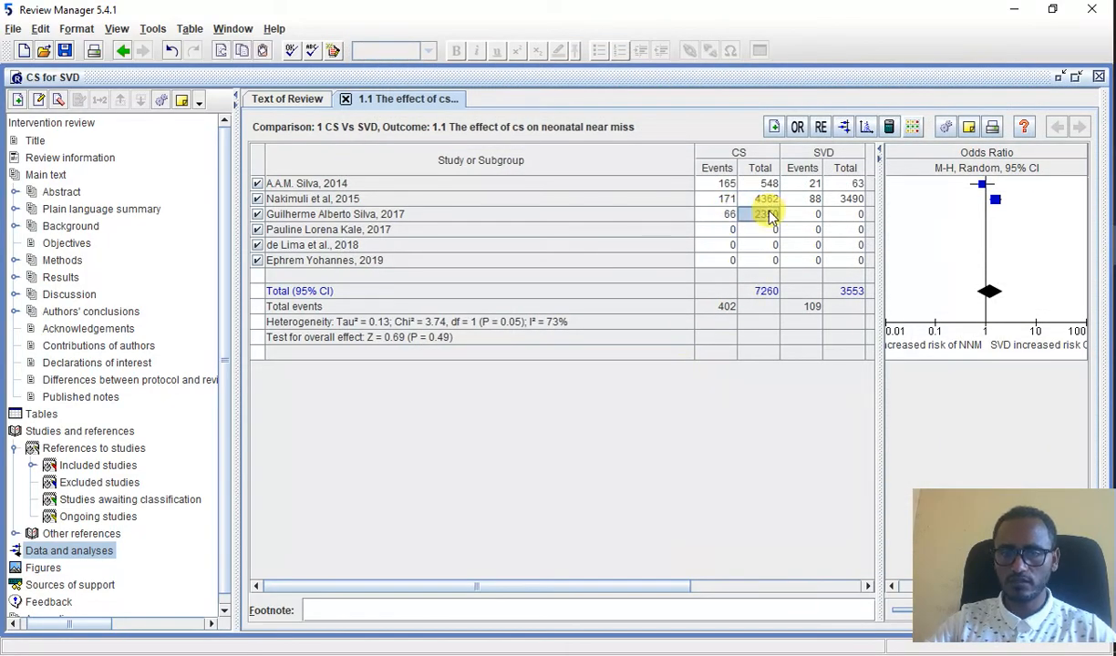
{"action": "type", "text": "2"}
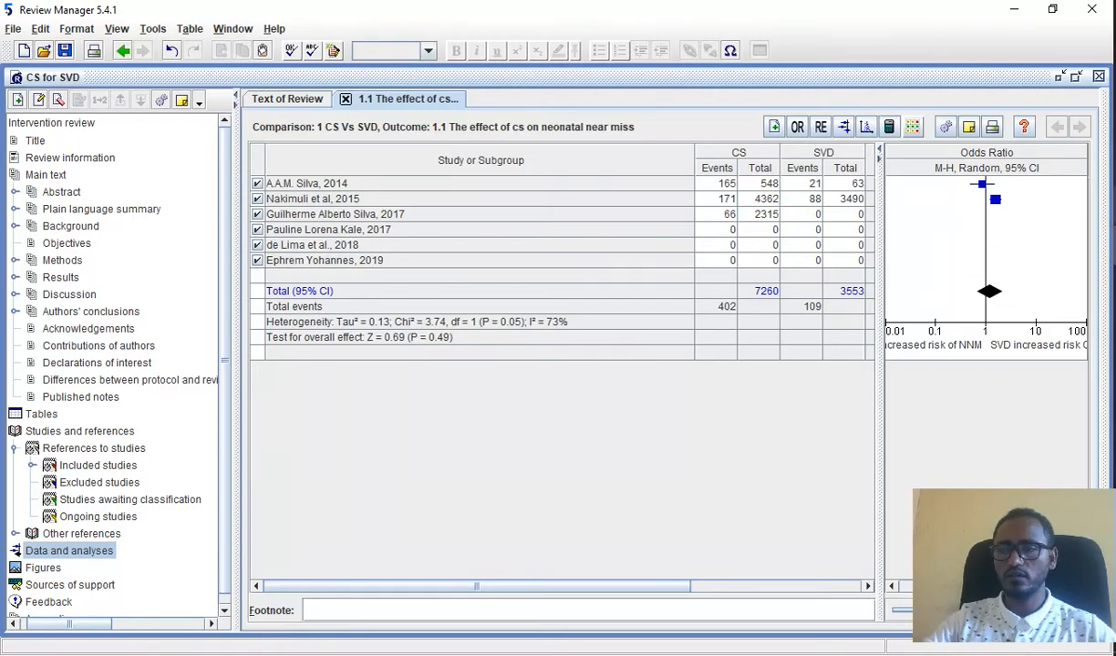
Check the SVD counts in Excel and enter 57 SVD events and a total of 4811 for the third study.
{"action": "key", "text": "alt+Tab"}
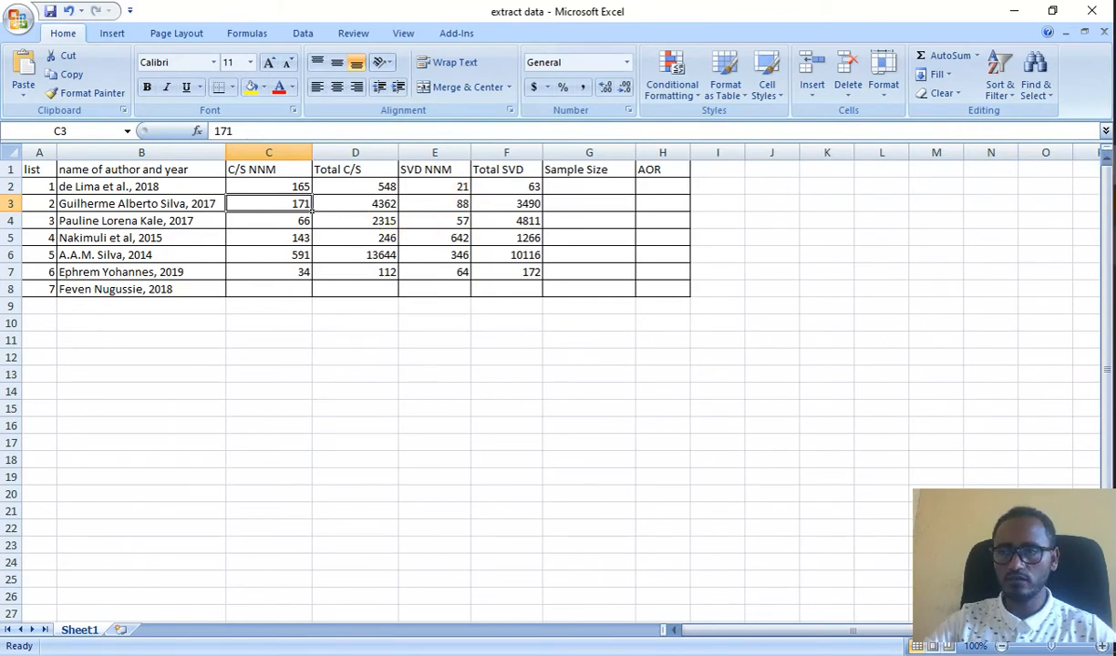
{"action": "key", "text": "alt+Tab"}
{"action": "left_click", "coordinate": [802, 216]}
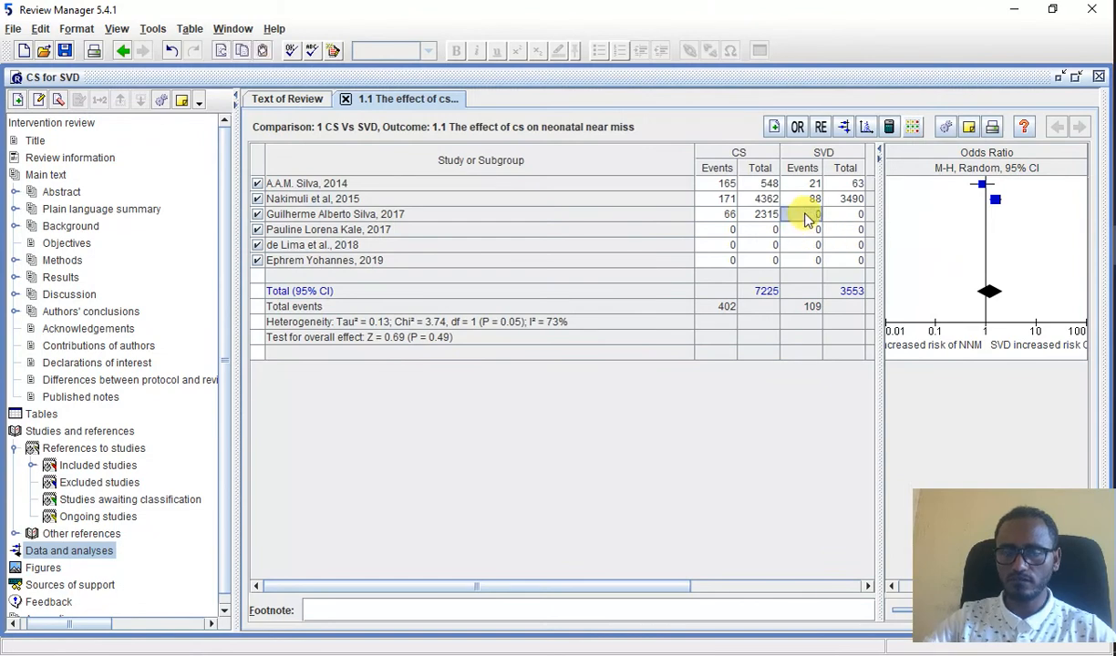
{"action": "type", "text": "57"}
{"action": "key", "text": "Tab"}
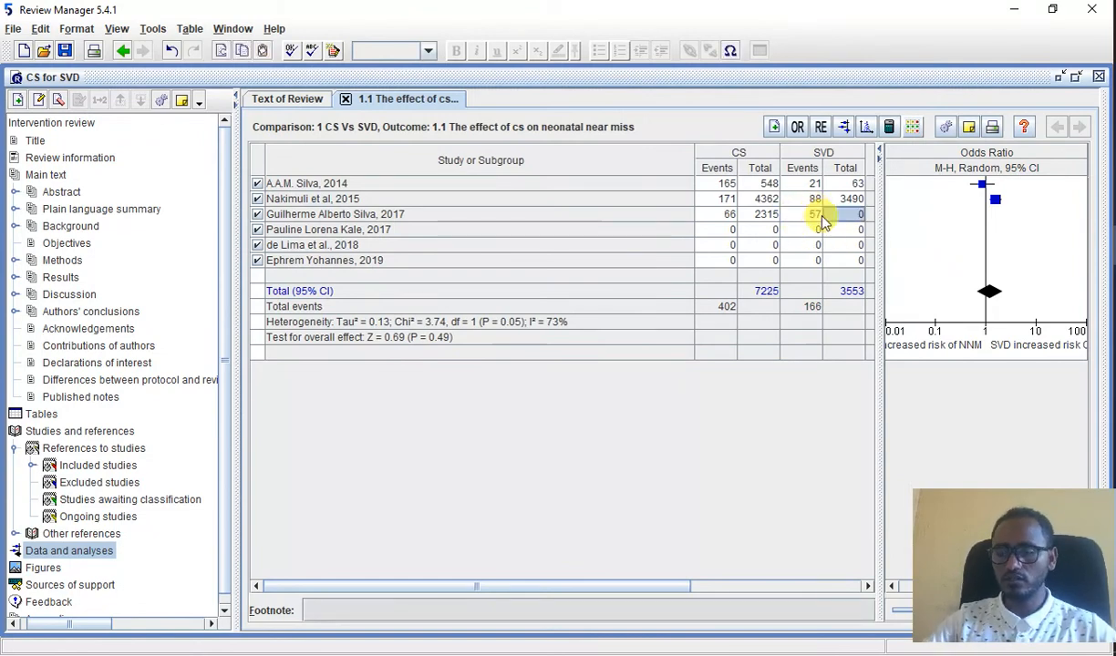
{"action": "type", "text": "4811"}
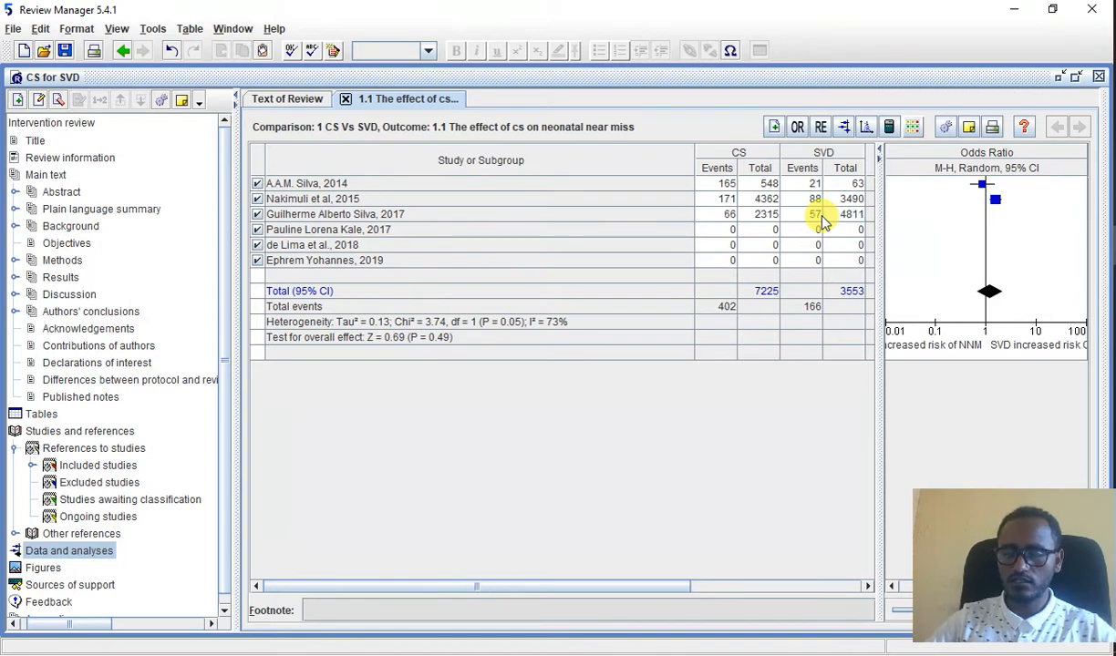
Check the fourth data row in Excel and enter 143 CS events and a CS total of 246 for the fourth study.
{"action": "key", "text": "alt+Tab"}
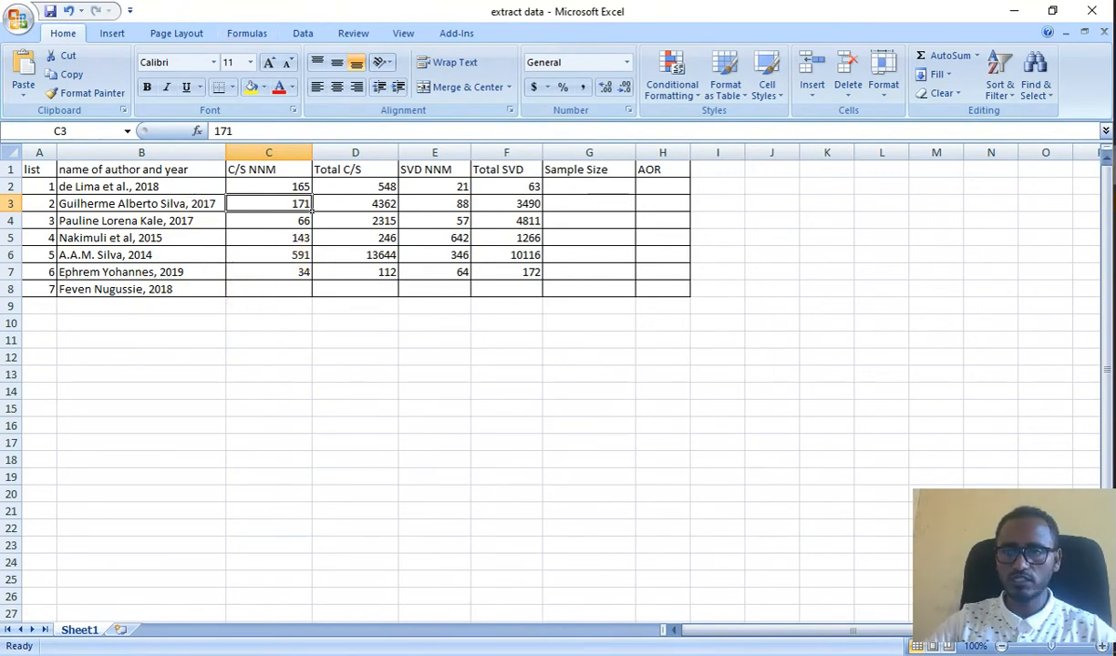
{"action": "key", "text": "alt+Tab"}
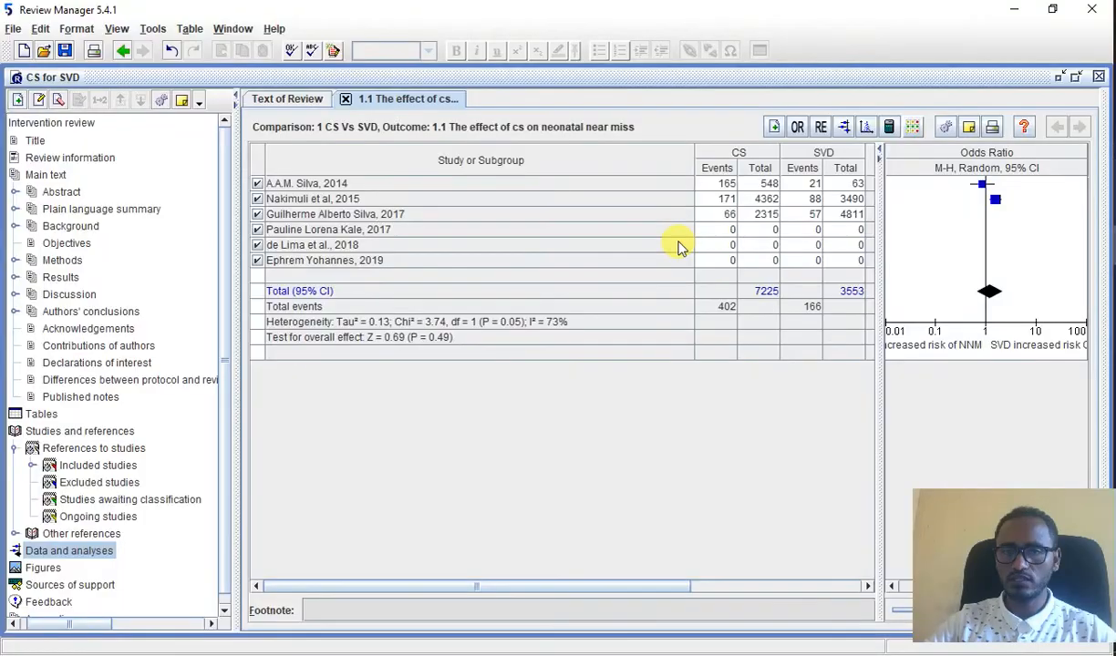
{"action": "left_click", "coordinate": [732, 232]}
{"action": "double_click", "coordinate": [732, 233]}
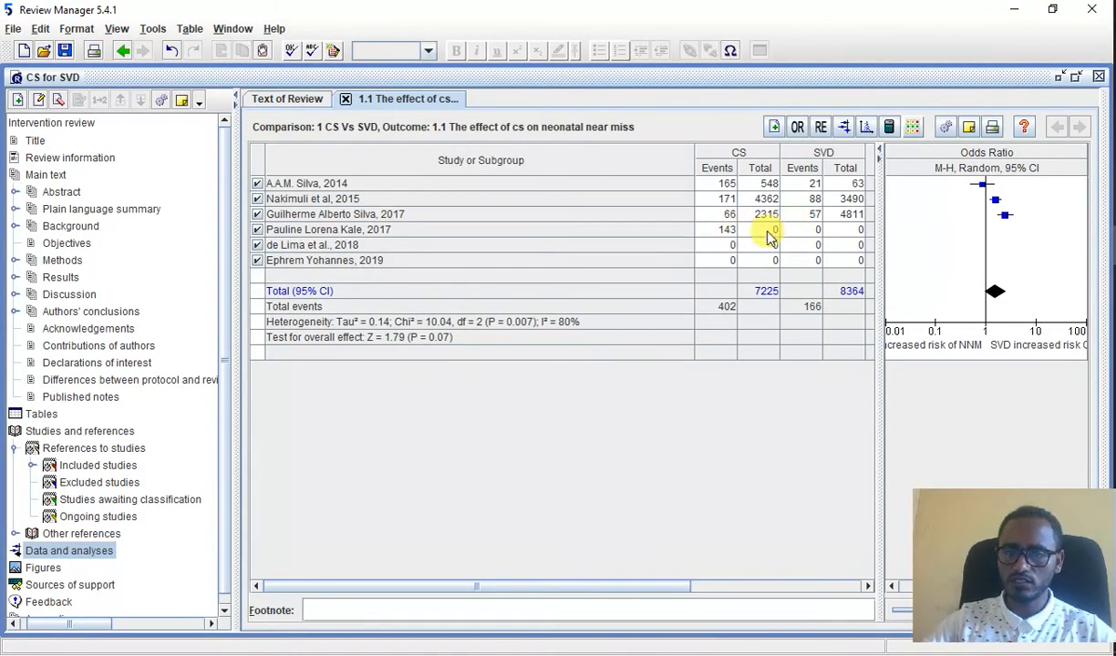
{"action": "left_click", "coordinate": [768, 234]}
{"action": "type", "text": "246"}
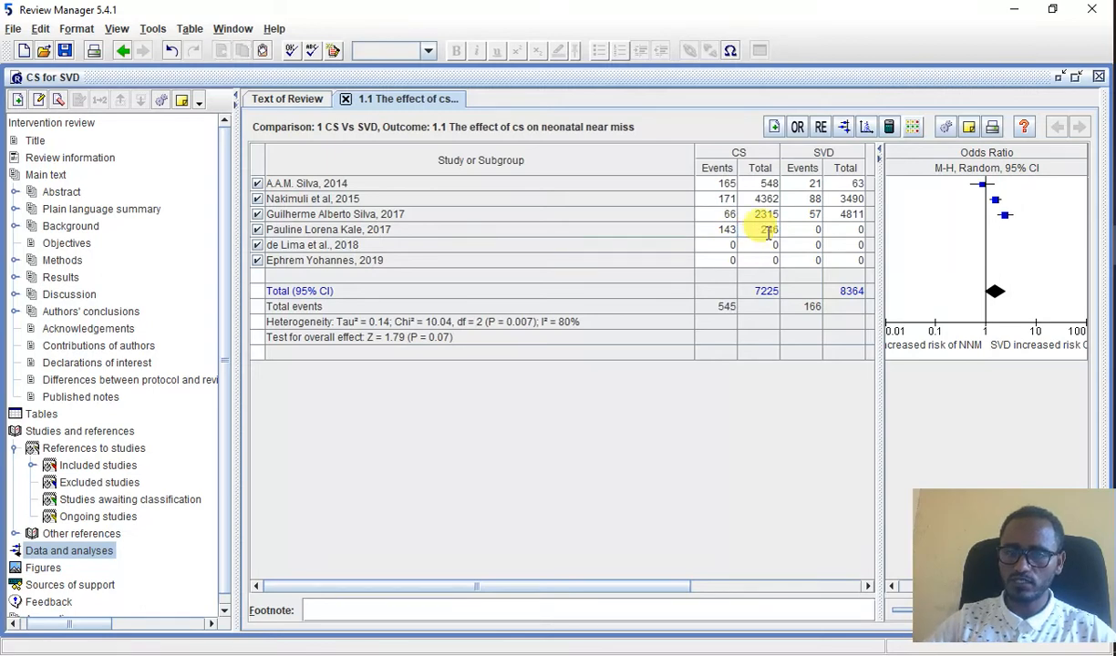
Check the SVD counts in Excel and enter 642 SVD events and a total of 1266 for the fourth study.
{"action": "key", "text": "alt+Tab"}
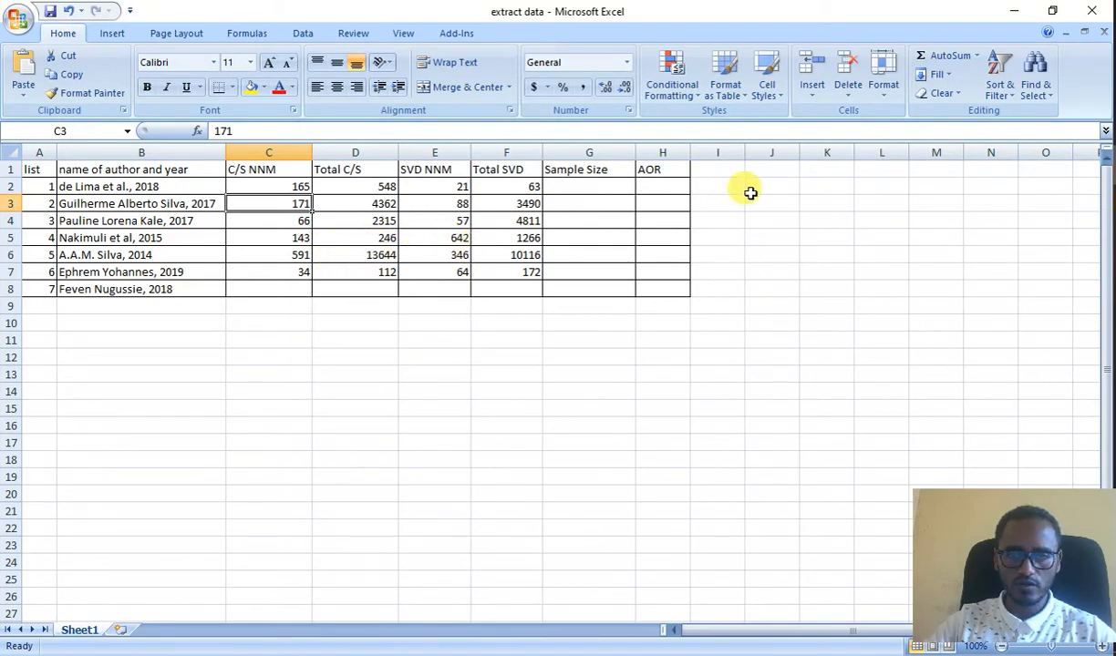
{"action": "left_click", "coordinate": [1113, 244]}
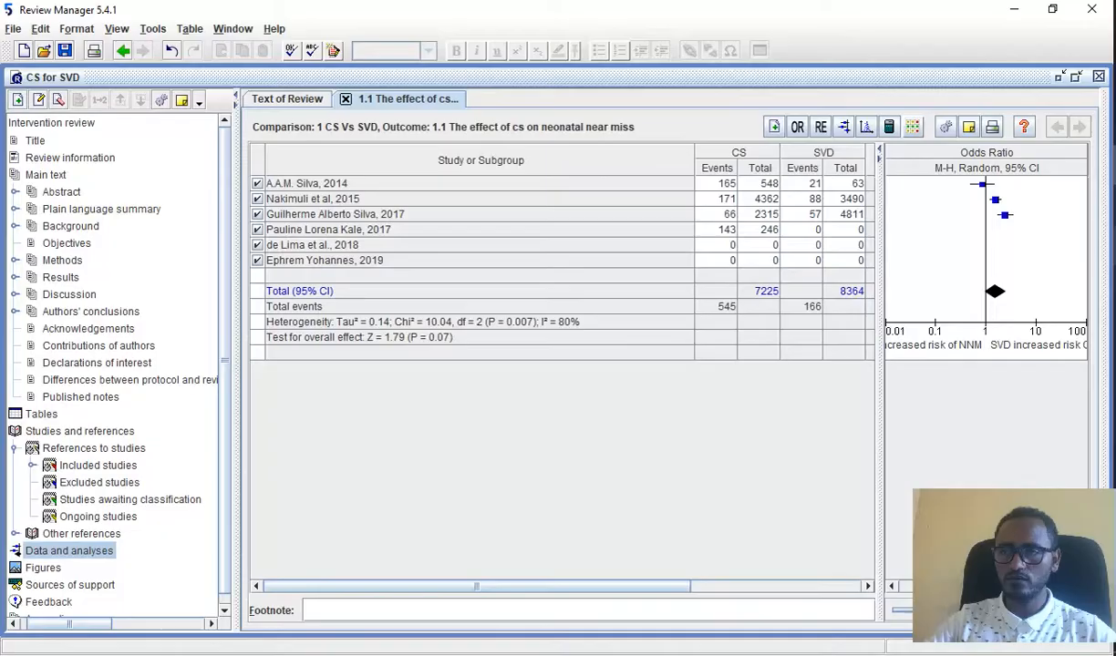
{"action": "left_click", "coordinate": [816, 229]}
{"action": "type", "text": "640"}
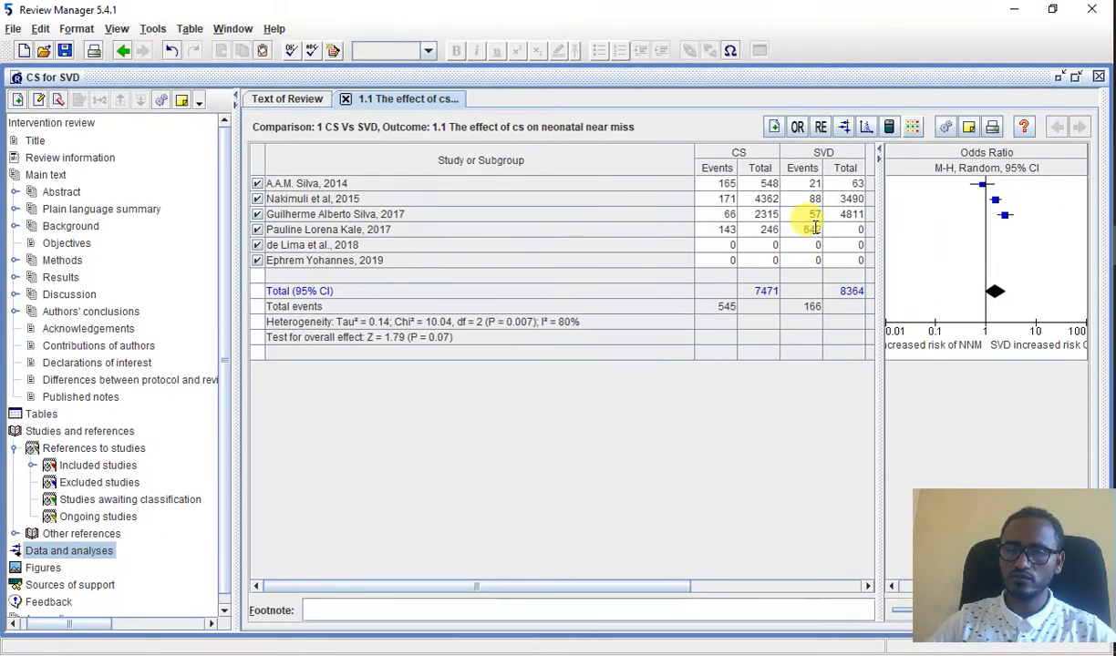
{"action": "left_click", "coordinate": [858, 231]}
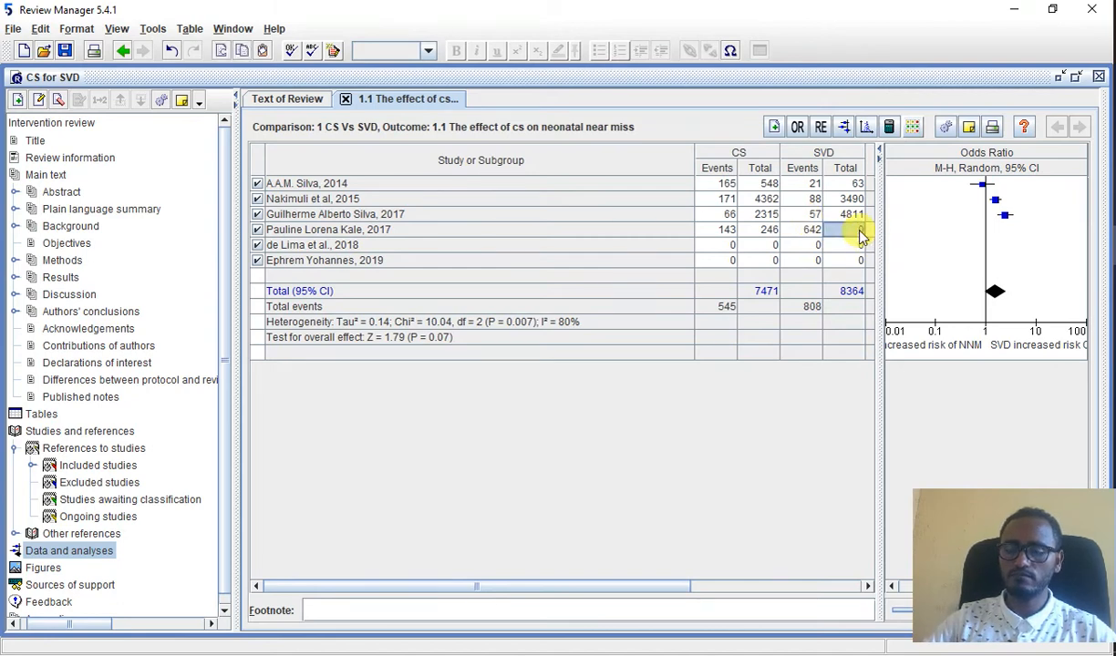
{"action": "type", "text": "1267"}
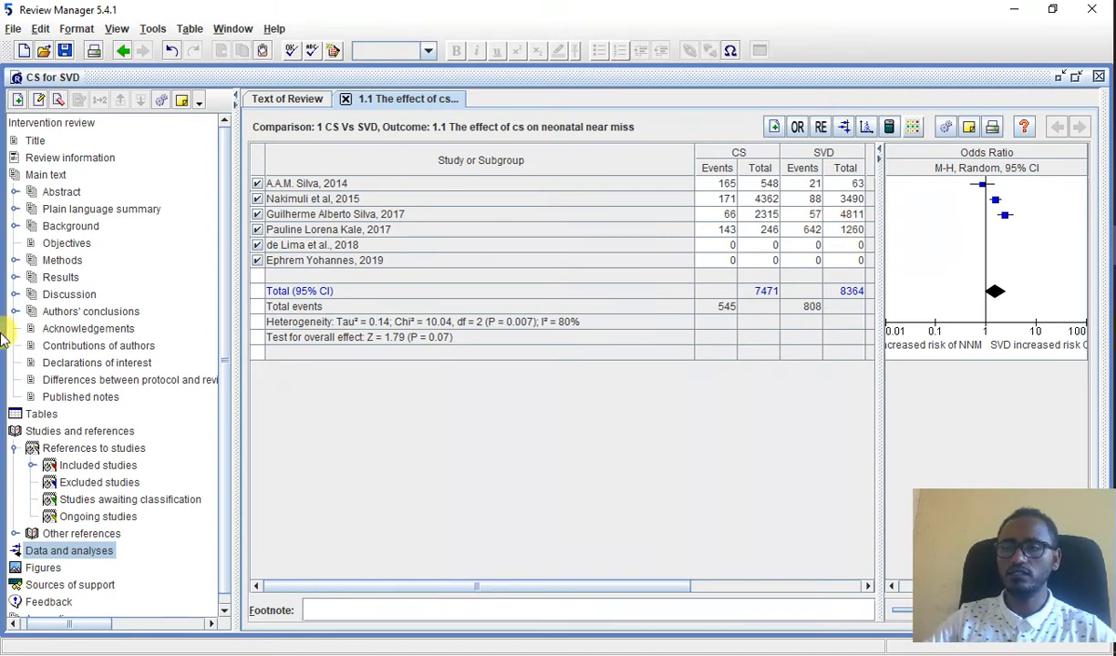
{"action": "left_click", "coordinate": [1114, 245]}
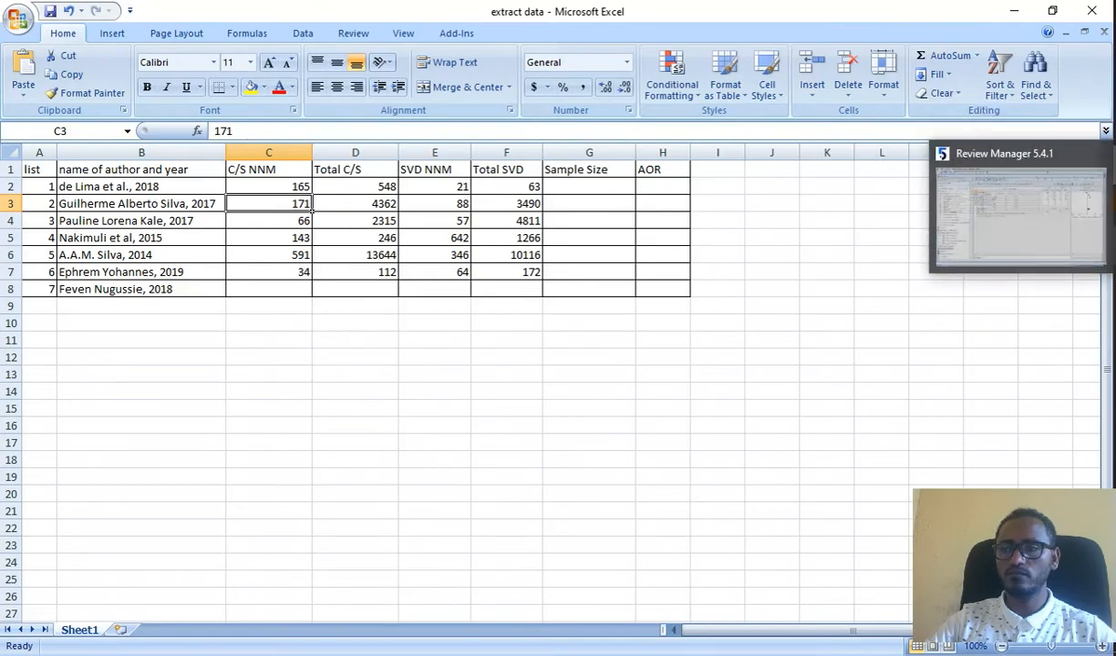
{"action": "left_click", "coordinate": [1114, 211]}
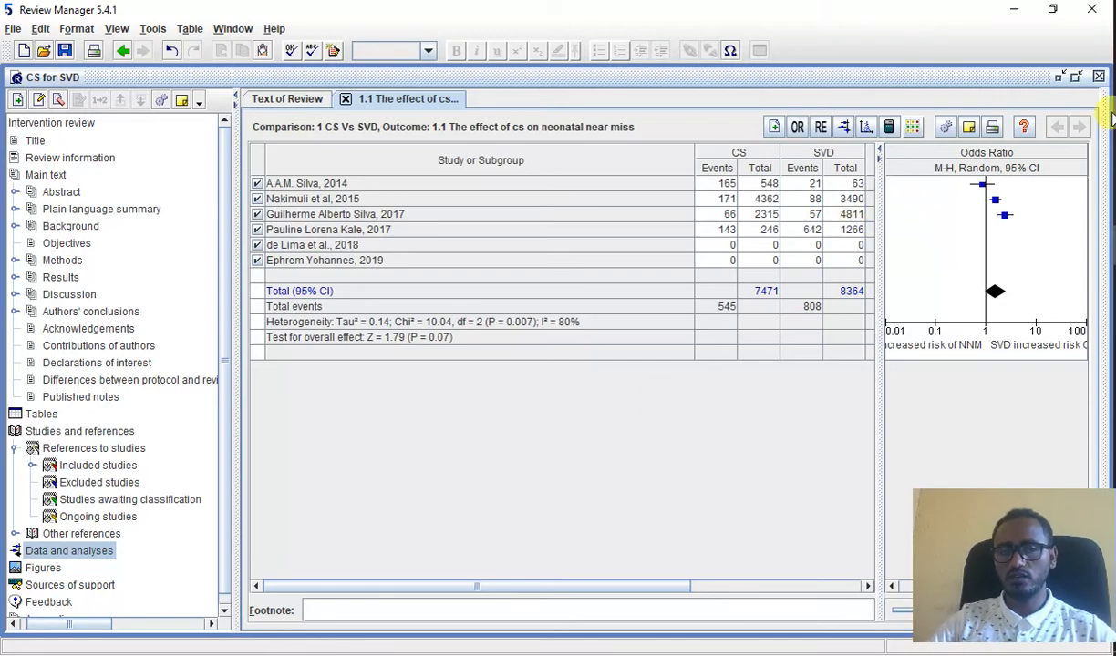
Check the fifth data row in Excel and enter 591 CS events and a CS total of 13644 for the fifth study.
{"action": "left_click", "coordinate": [1114, 165]}
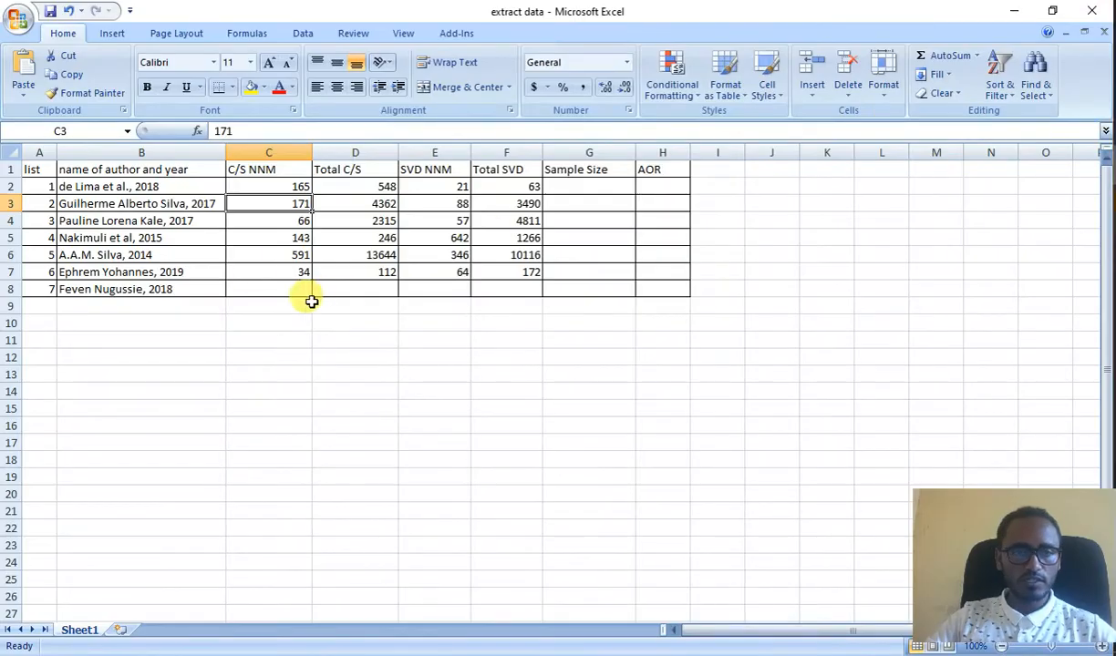
{"action": "left_click", "coordinate": [297, 254]}
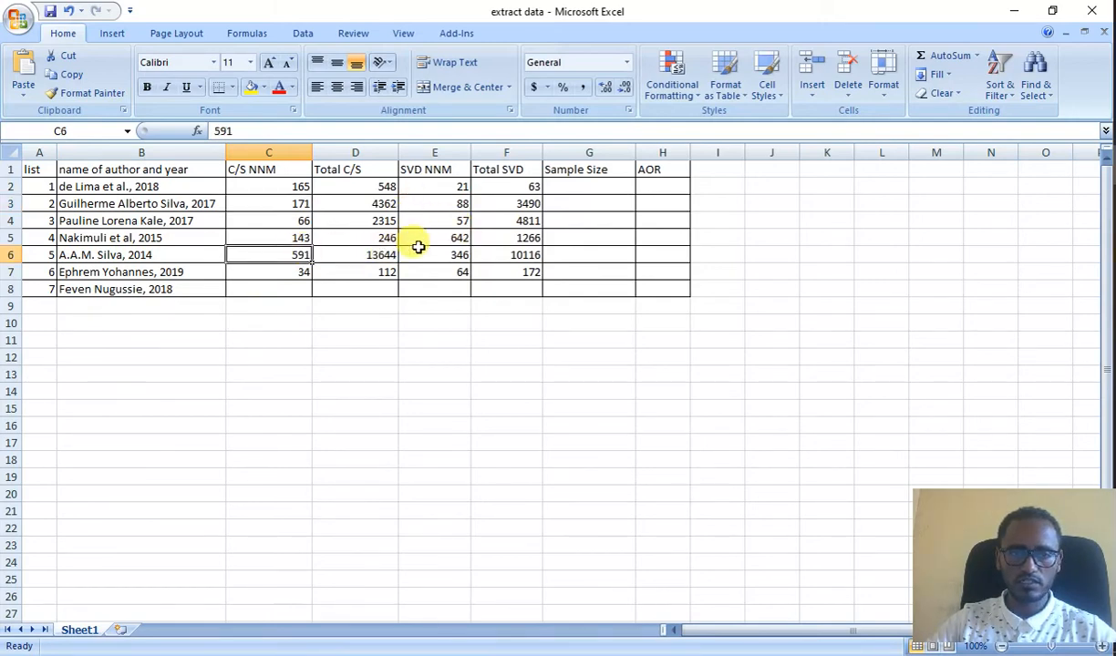
{"action": "left_click", "coordinate": [1114, 245]}
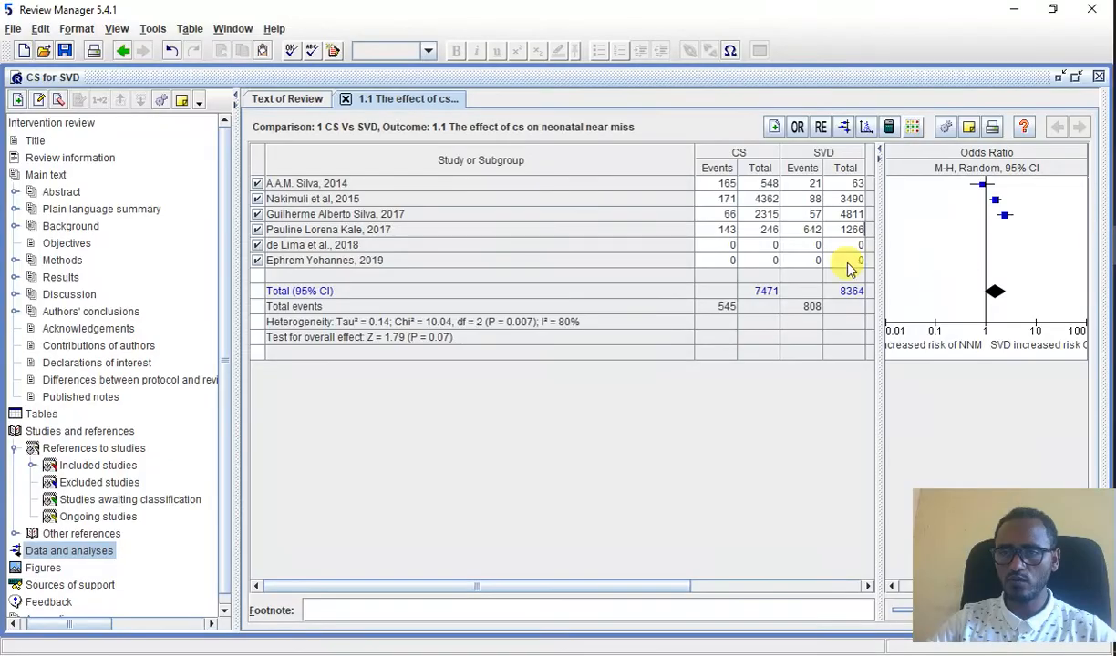
{"action": "left_click", "coordinate": [729, 244]}
{"action": "type", "text": "59"}
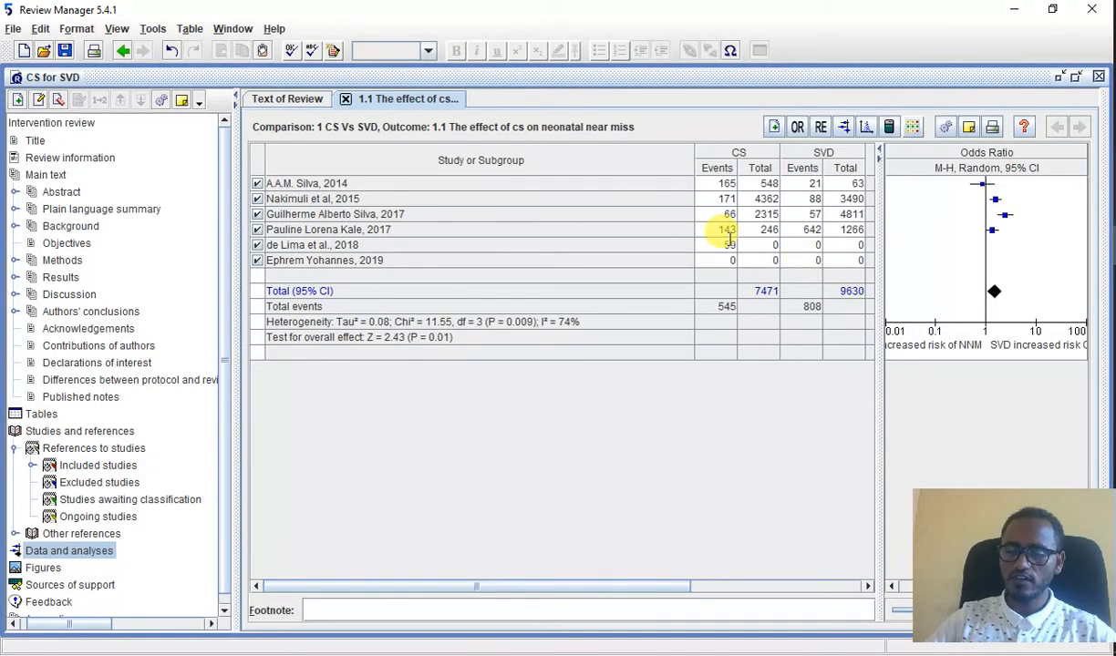
{"action": "type", "text": "1"}
{"action": "key", "text": "Tab"}
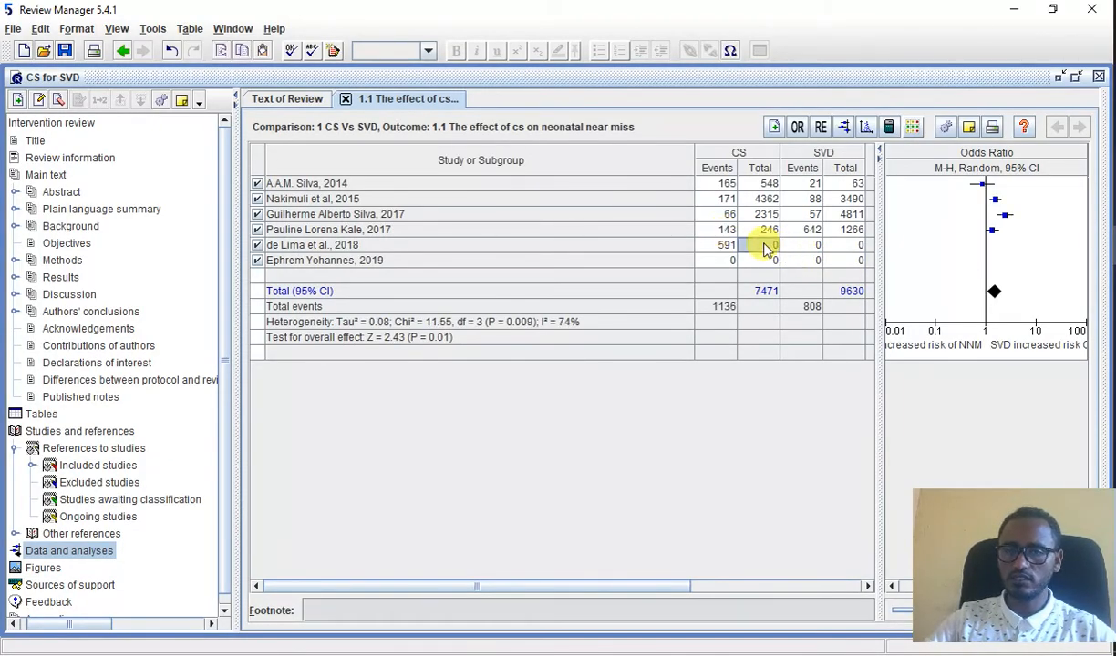
{"action": "type", "text": "136"}
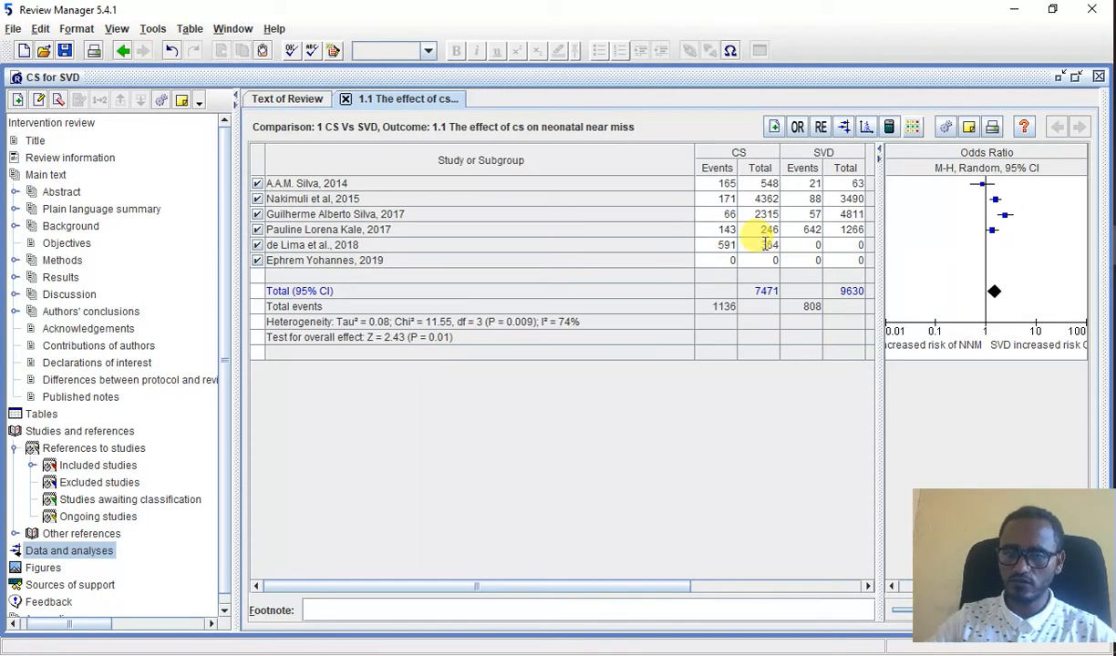
{"action": "key", "text": "alt+Tab"}
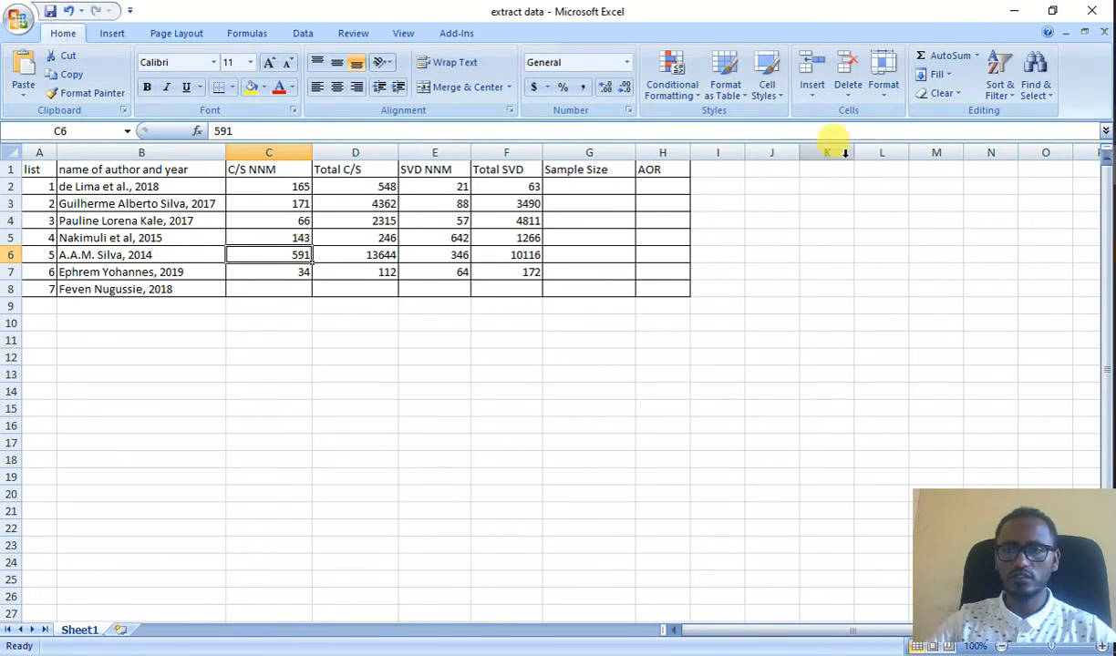
{"action": "key", "text": "alt+Tab"}
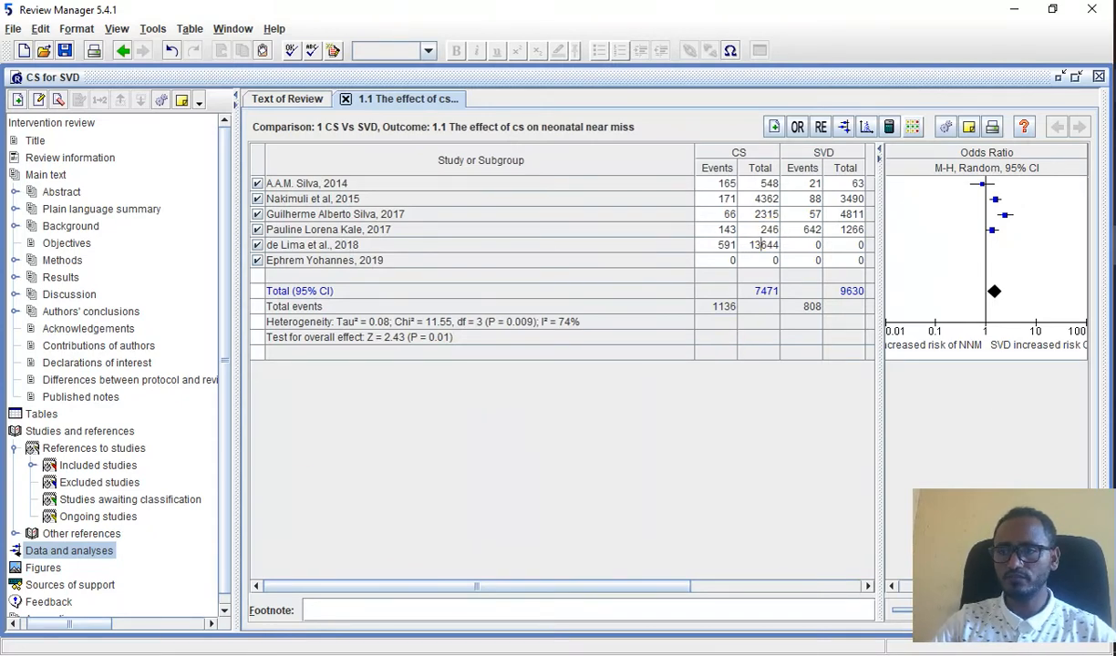
Check the SVD counts in Excel and enter 346 SVD events and a total of 10116 for the fifth study.
{"action": "key", "text": "alt+Tab"}
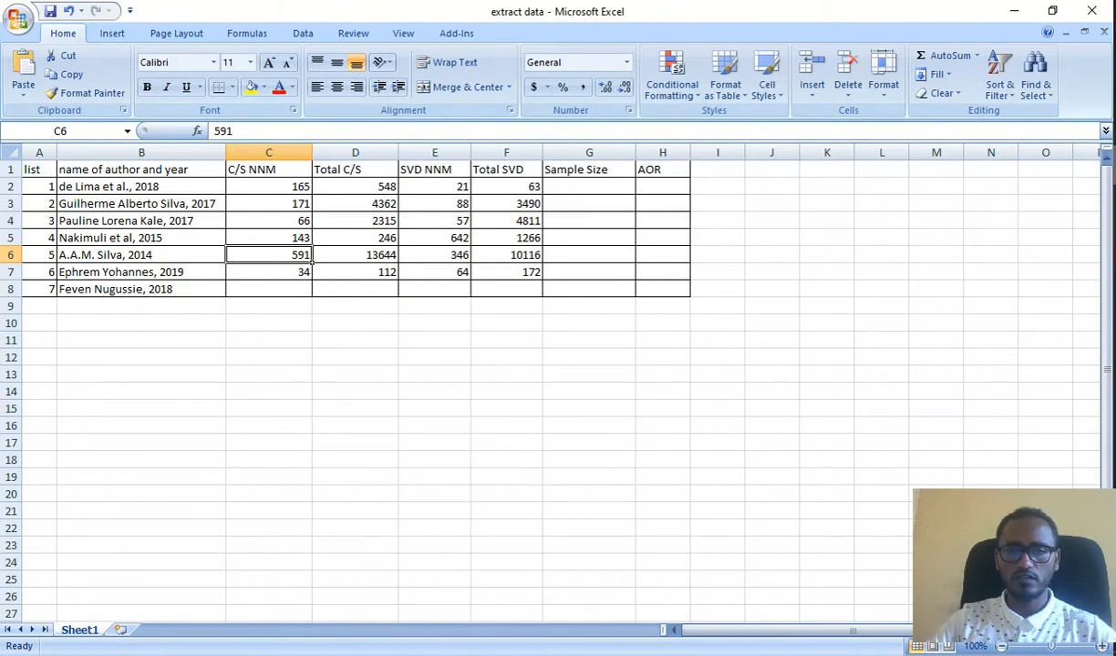
{"action": "key", "text": "alt+Tab"}
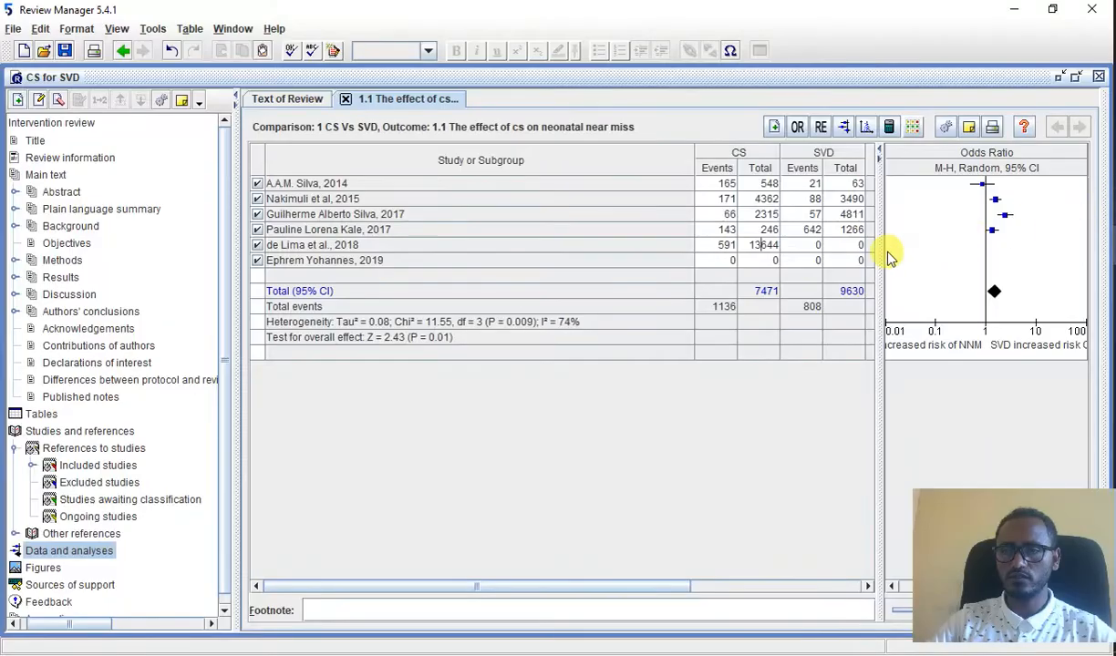
{"action": "left_click", "coordinate": [817, 246]}
{"action": "double_click", "coordinate": [817, 246]}
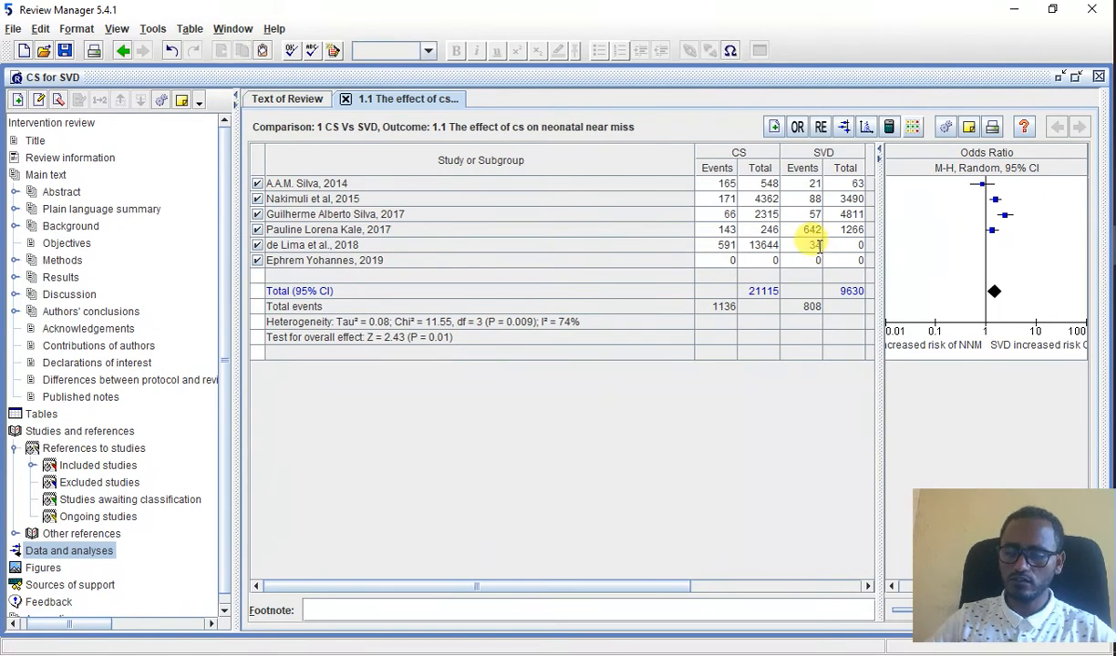
{"action": "left_click", "coordinate": [860, 246]}
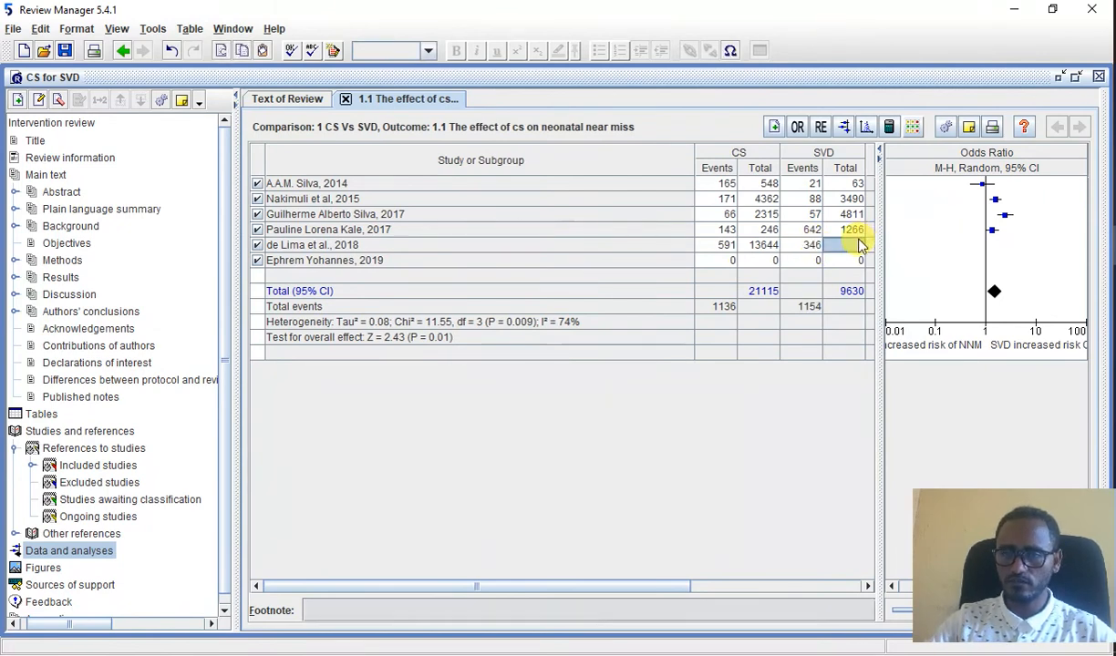
{"action": "type", "text": "10"}
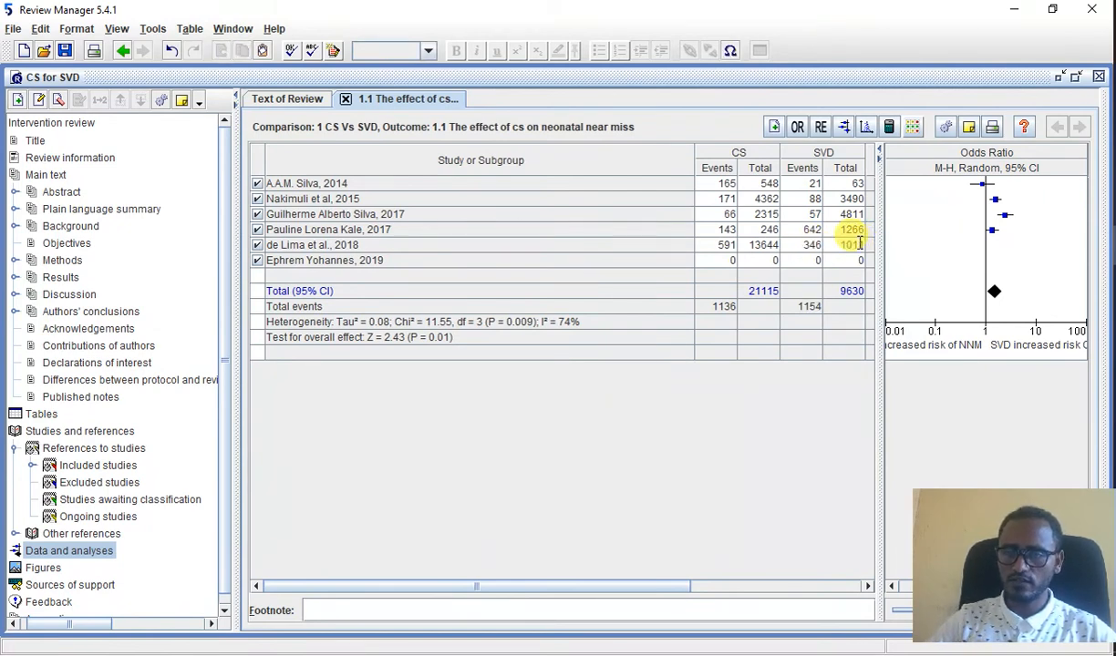
{"action": "type", "text": "116"}
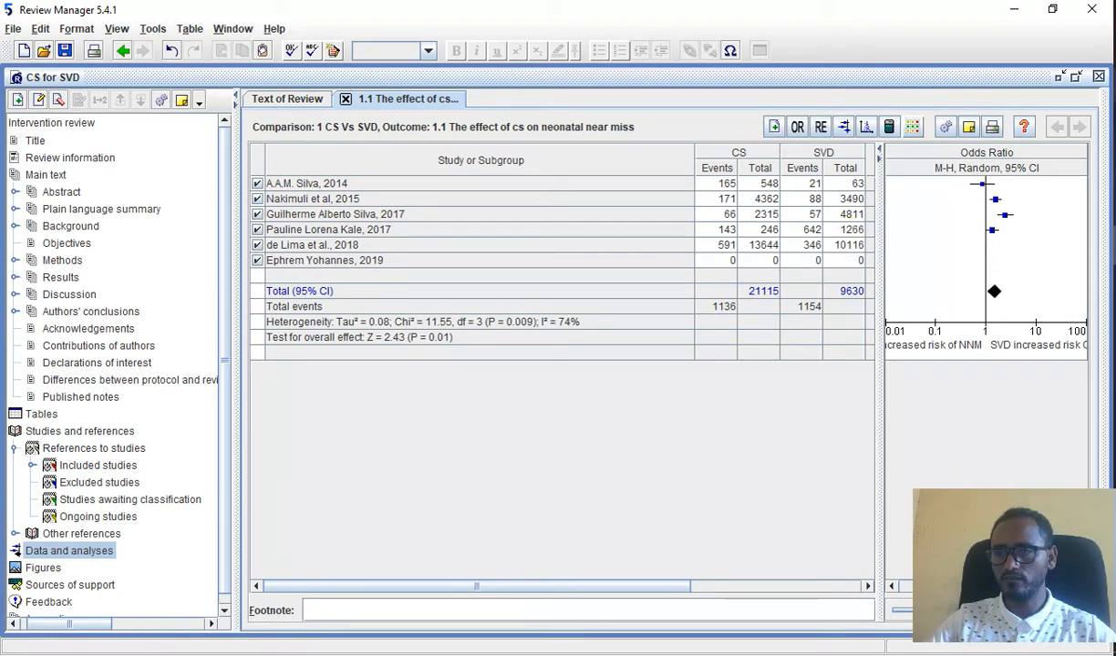
Check the sixth data row in Excel and enter 34 CS events and a CS total of 112 for the sixth study.
{"action": "key", "text": "alt+Tab"}
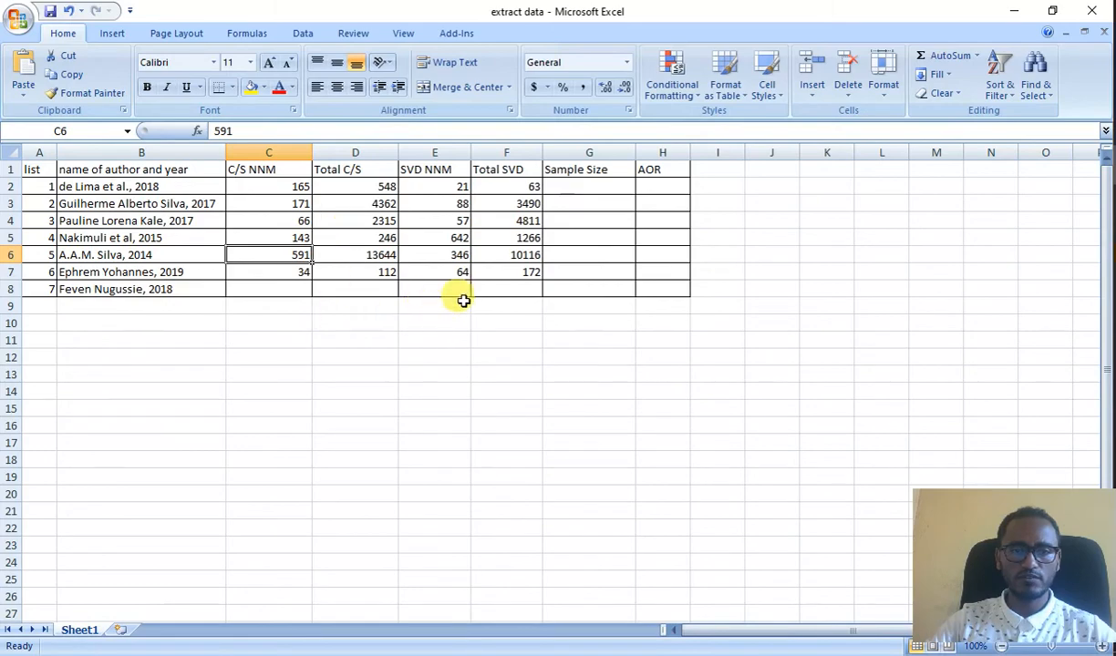
{"action": "key", "text": "alt+Tab"}
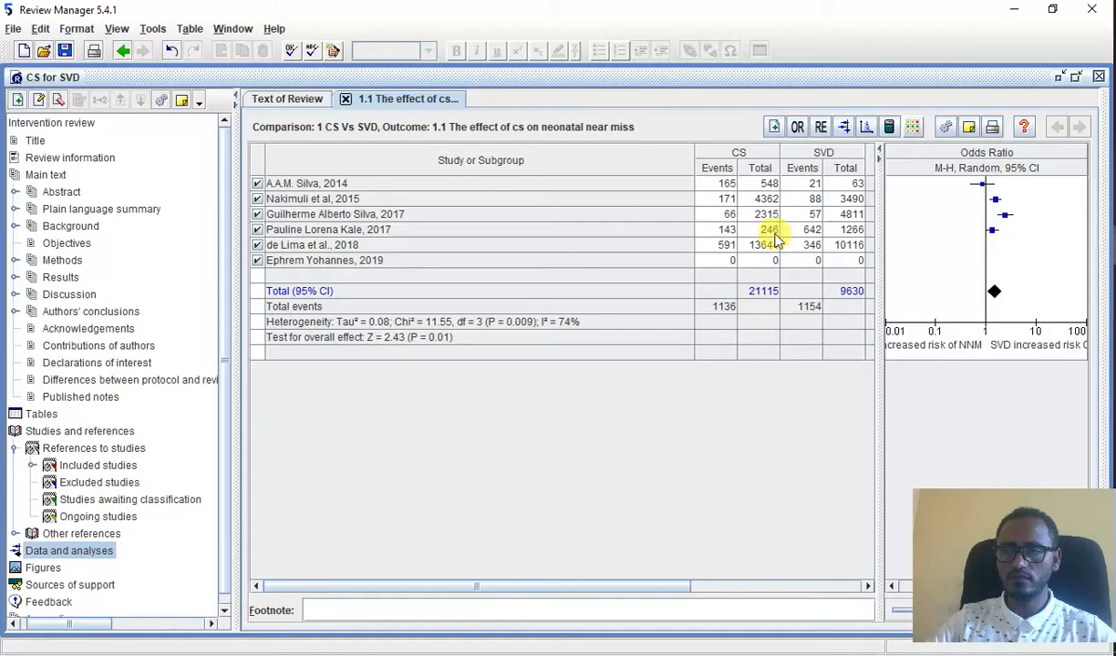
{"action": "left_click", "coordinate": [723, 261]}
{"action": "type", "text": "3"}
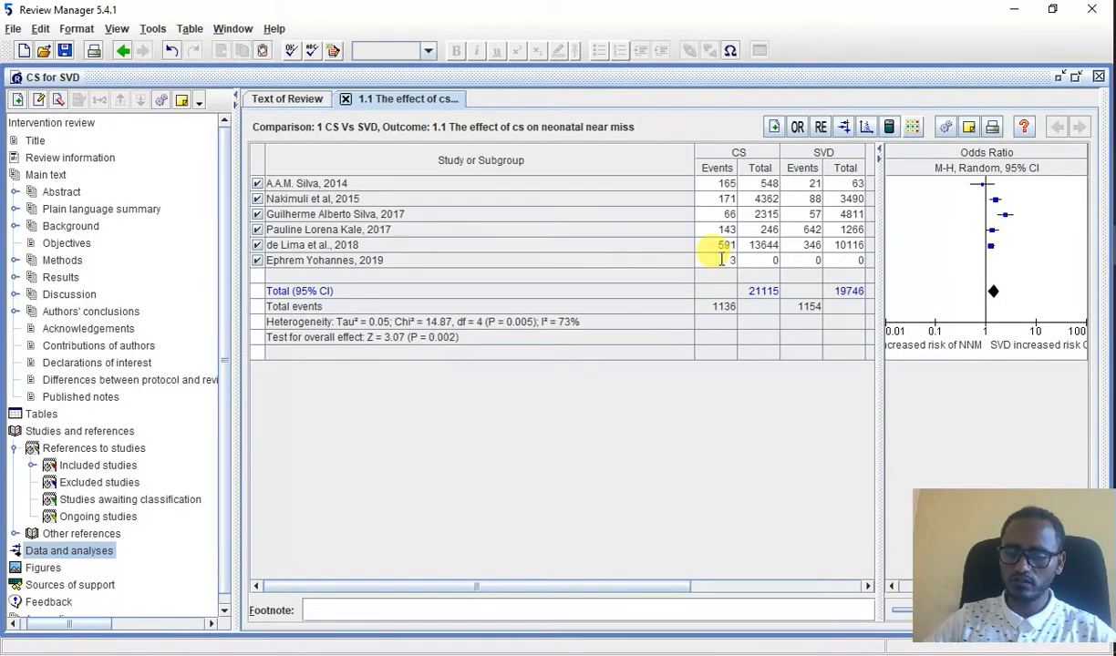
{"action": "type", "text": "4"}
{"action": "left_click", "coordinate": [763, 262]}
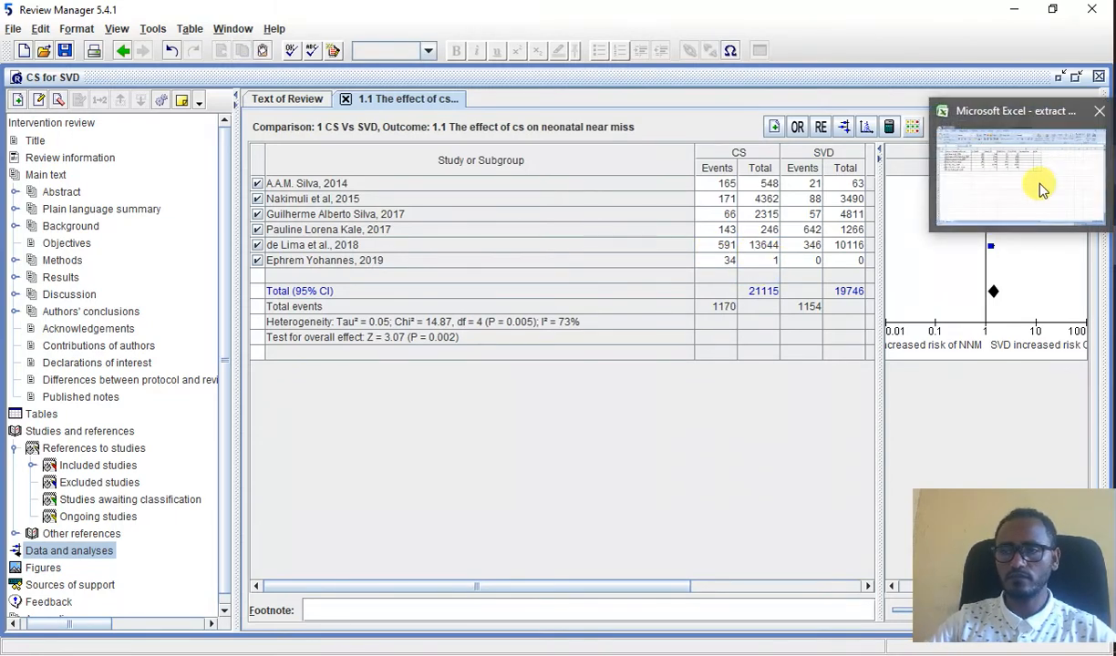
{"action": "mouse_move", "coordinate": [1042, 187]}
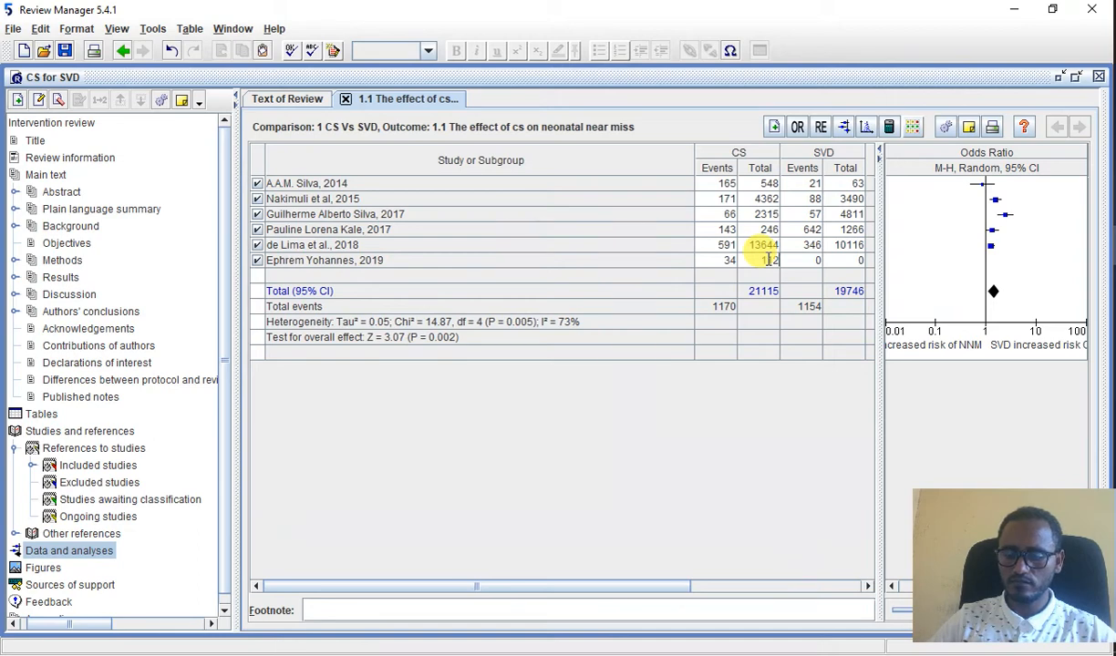
Enter 64 SVD events for the sixth study, check Excel, and set its SVD total to 172.
{"action": "left_click", "coordinate": [819, 258]}
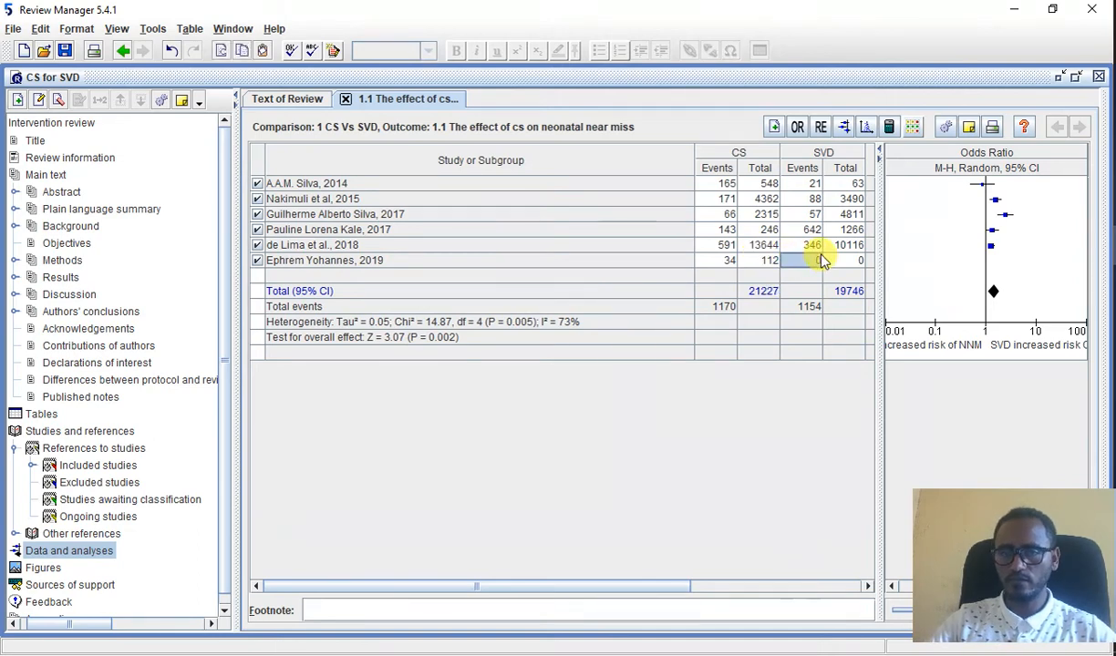
{"action": "type", "text": "64"}
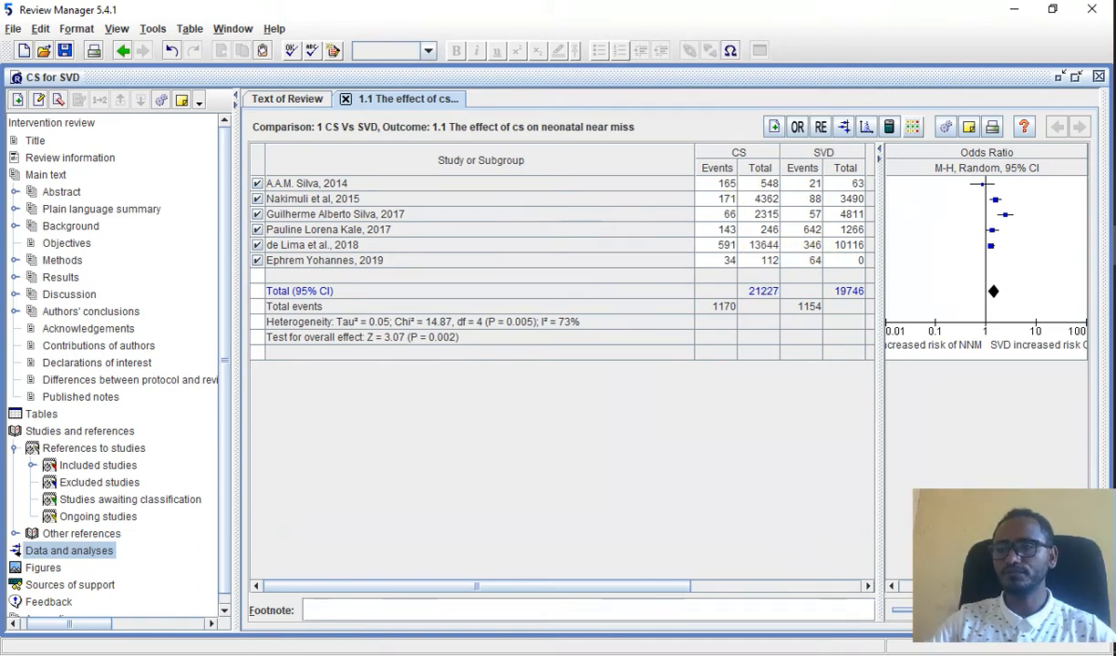
{"action": "key", "text": "alt+Tab"}
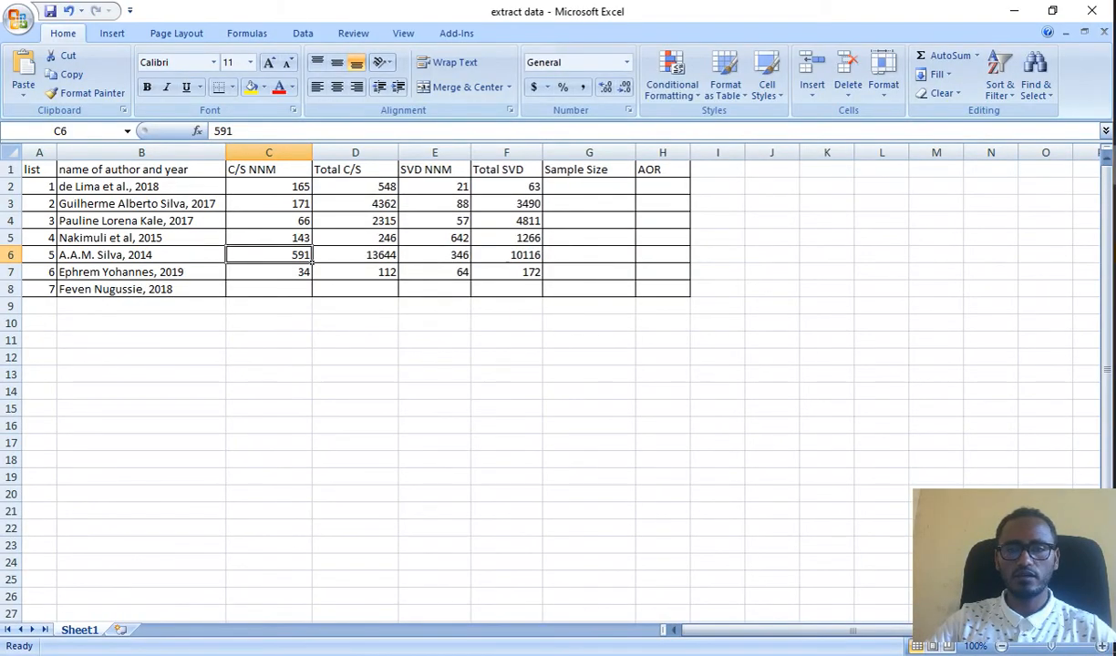
{"action": "left_click", "coordinate": [1014, 11]}
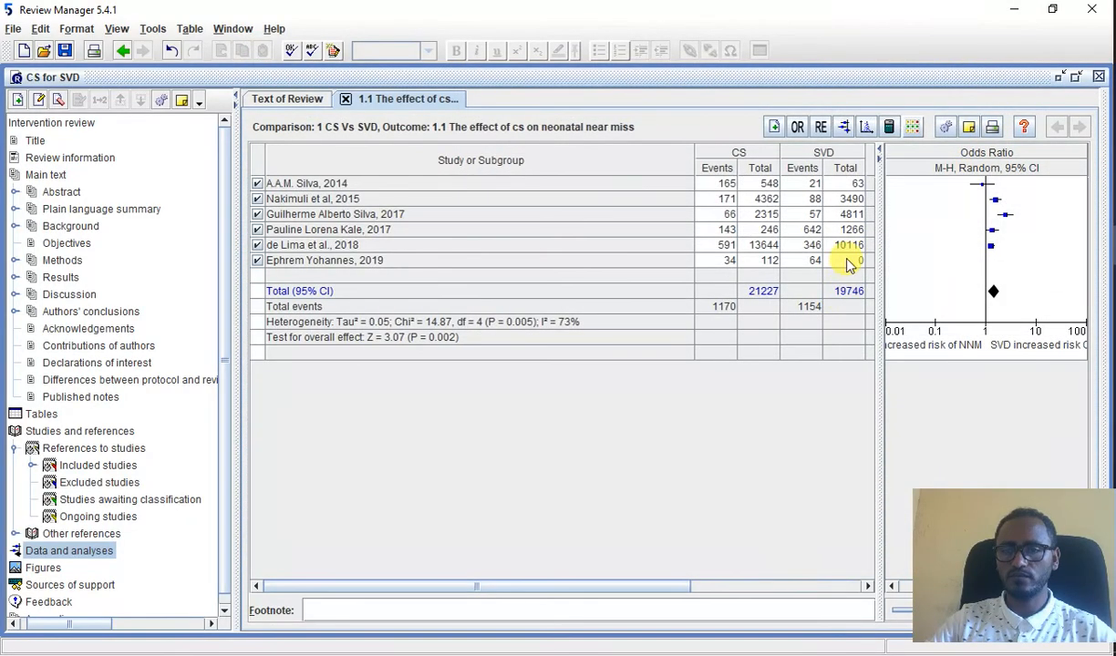
{"action": "left_click", "coordinate": [847, 262]}
{"action": "type", "text": "117"}
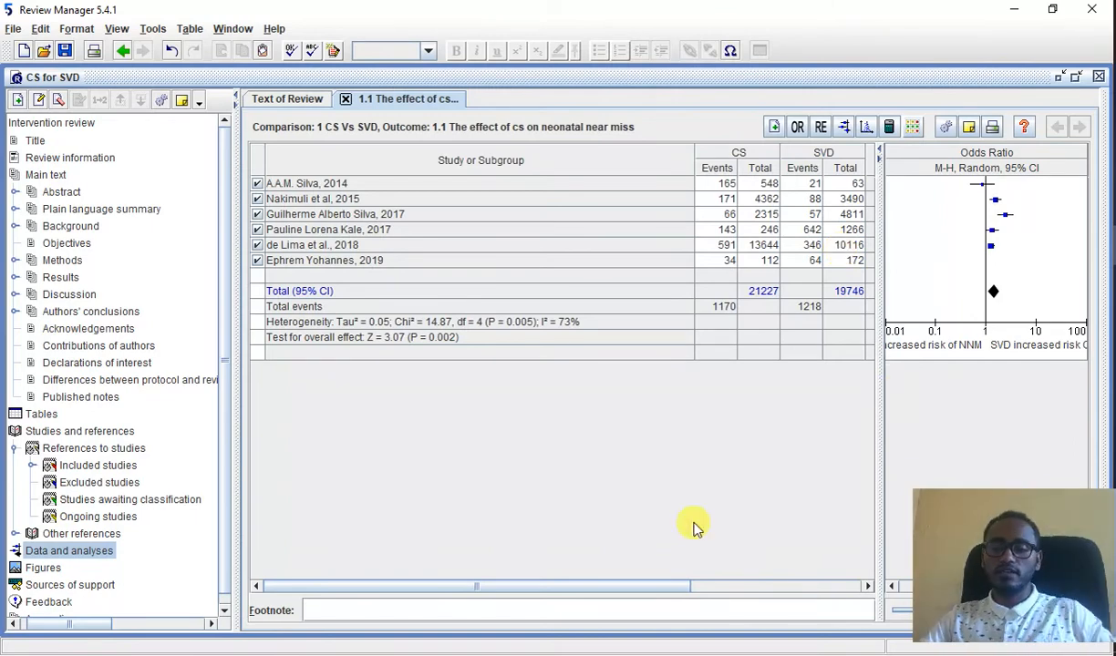
Commit the sixth study's SVD total and review the heterogeneity, weight and odds ratio results of the pooled analysis.
{"action": "left_click", "coordinate": [757, 587]}
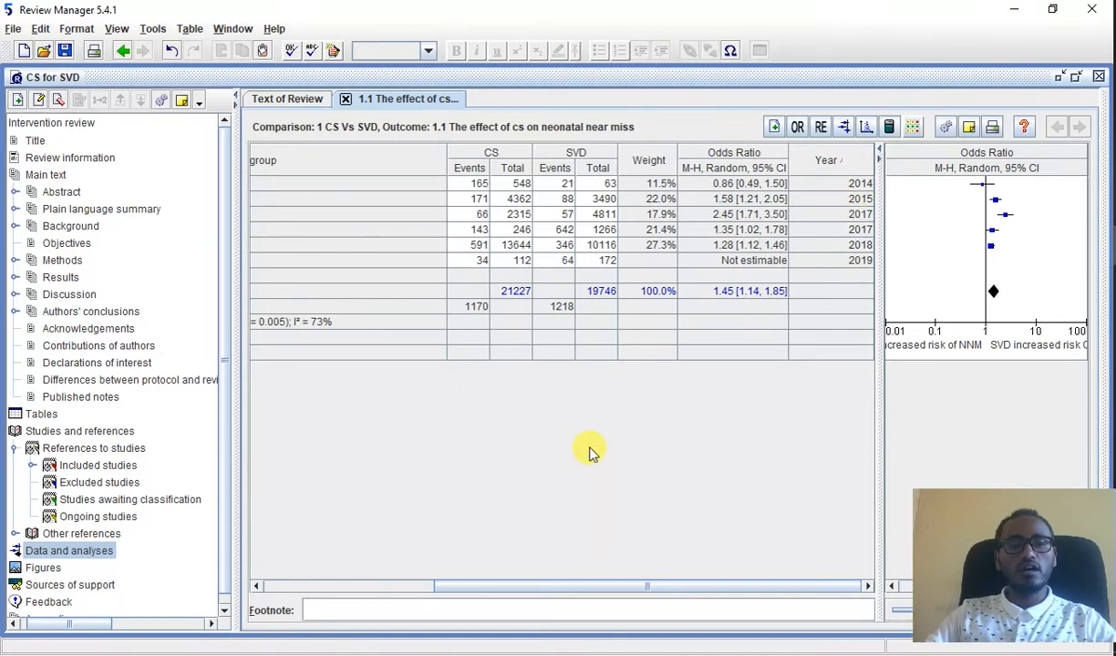
{"action": "left_click", "coordinate": [259, 321]}
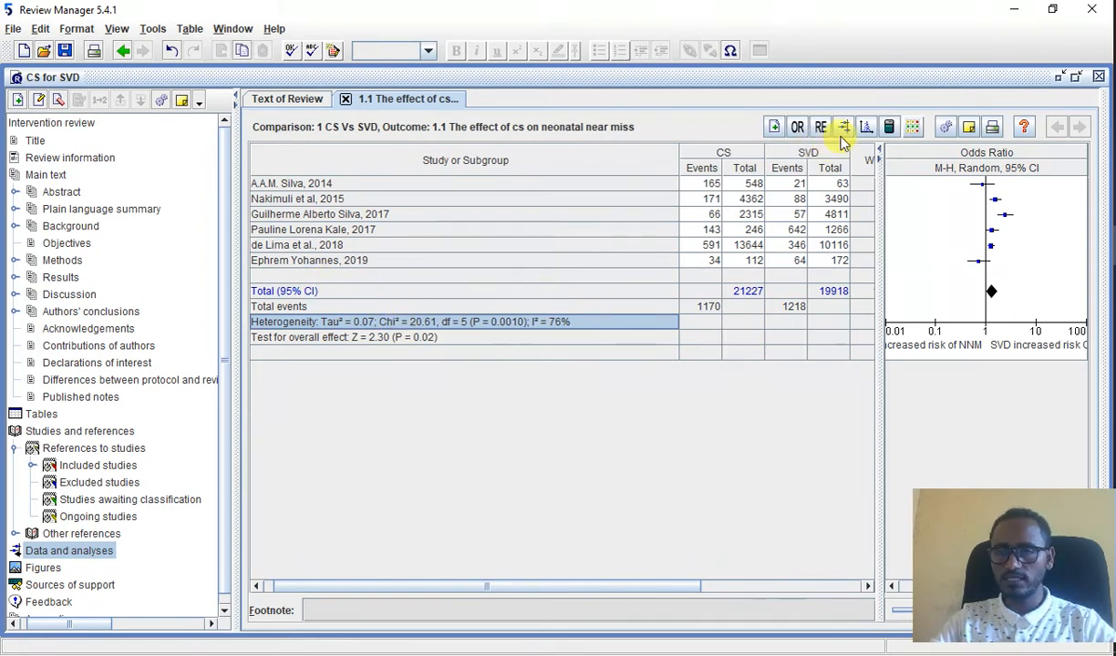
{"action": "left_click", "coordinate": [866, 586]}
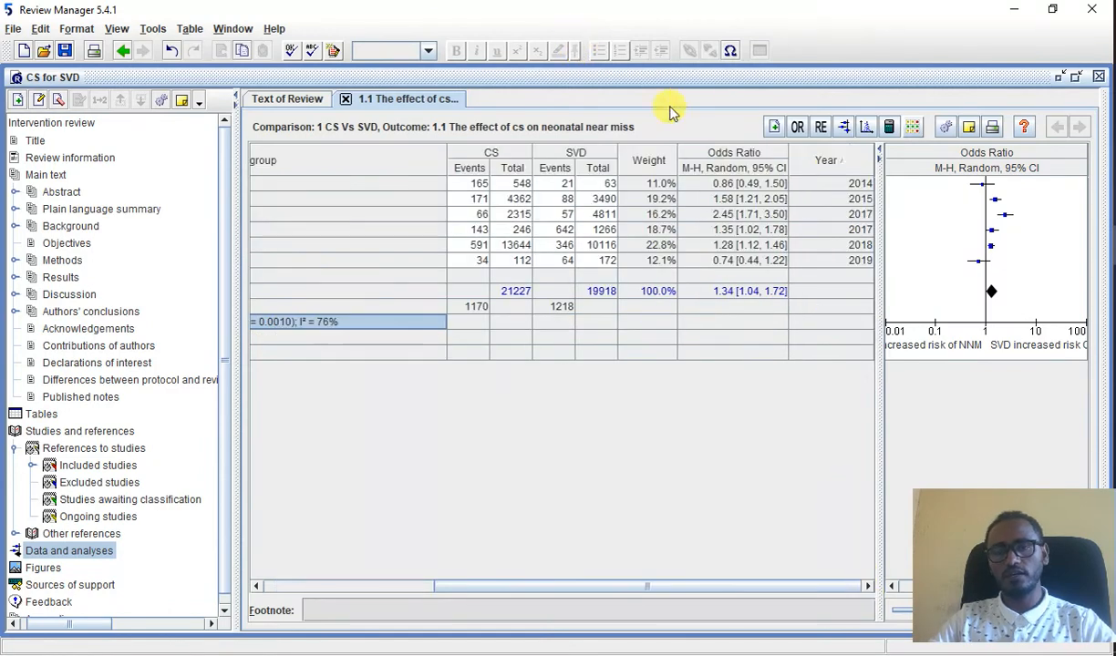
Cycle the outcome's effect measure through risk ratio and risk difference and back to odds ratio to compare the results.
{"action": "left_click", "coordinate": [795, 128]}
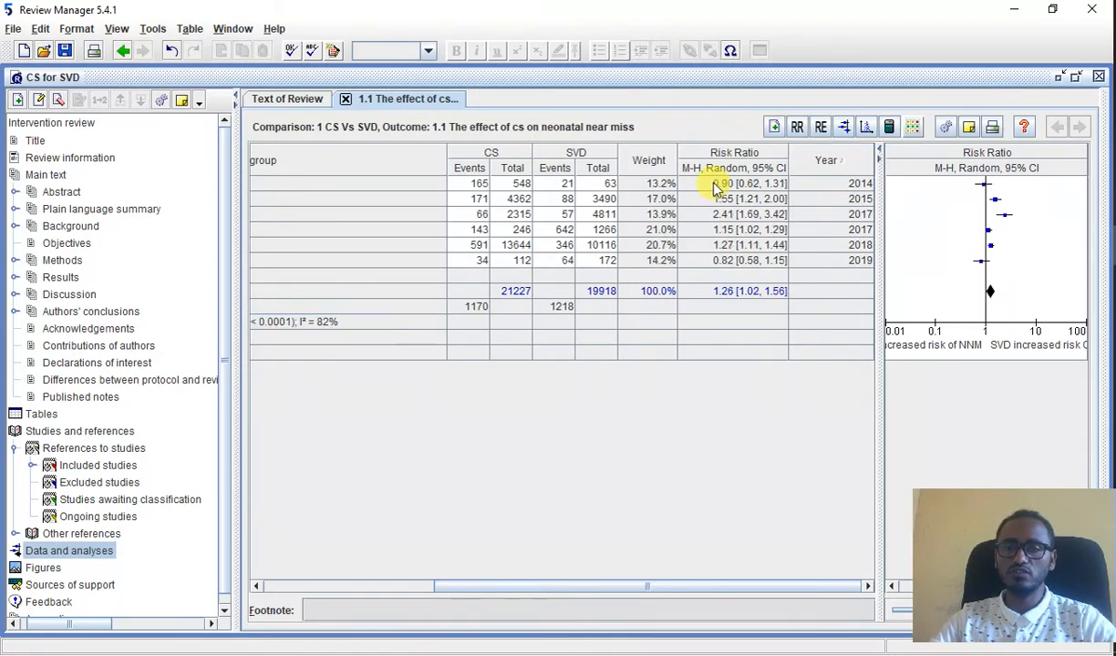
{"action": "left_click", "coordinate": [796, 128]}
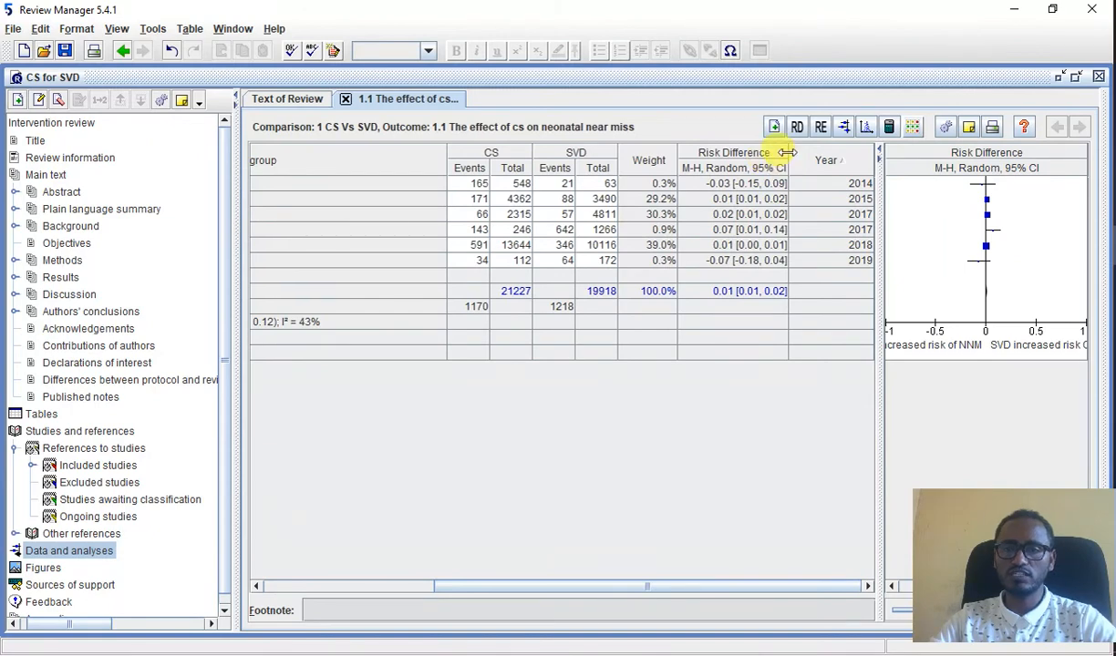
{"action": "left_click", "coordinate": [798, 128]}
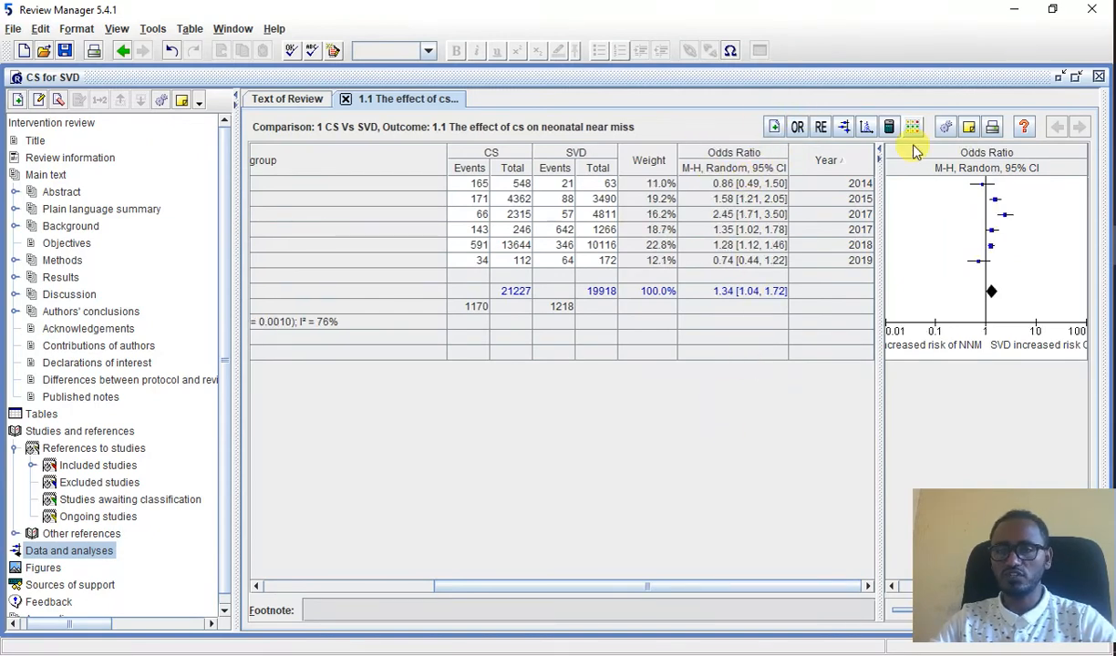
Display the forest plot of the neonatal near miss outcome, move its window to show it completely, and close it.
{"action": "left_click", "coordinate": [845, 129]}
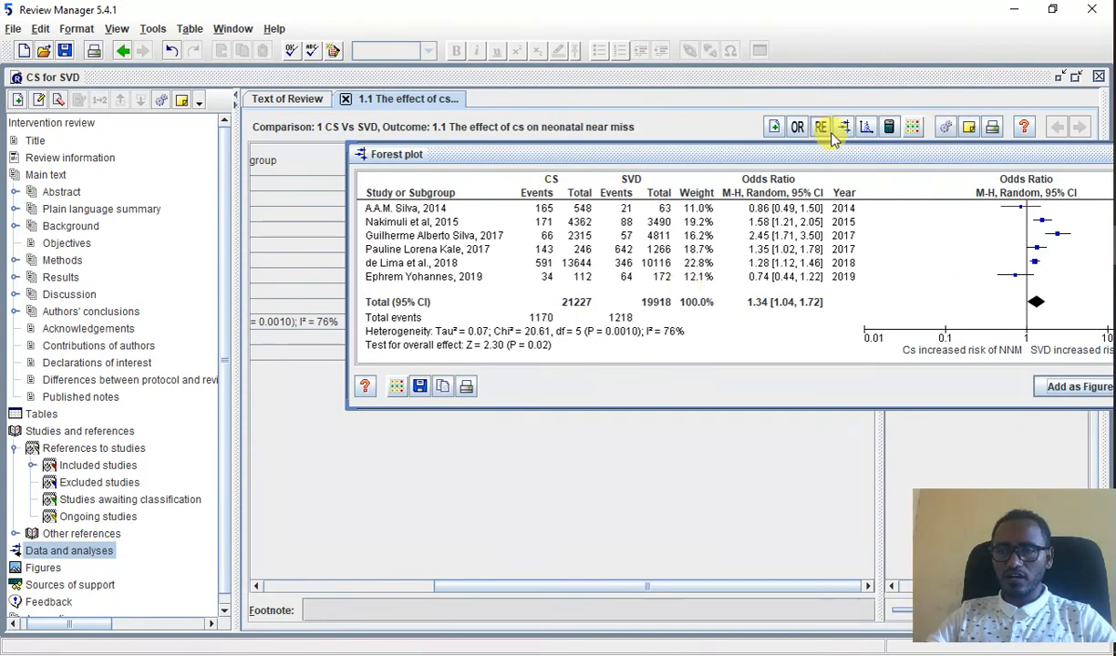
{"action": "left_click", "coordinate": [868, 129]}
{"action": "left_click", "coordinate": [868, 128]}
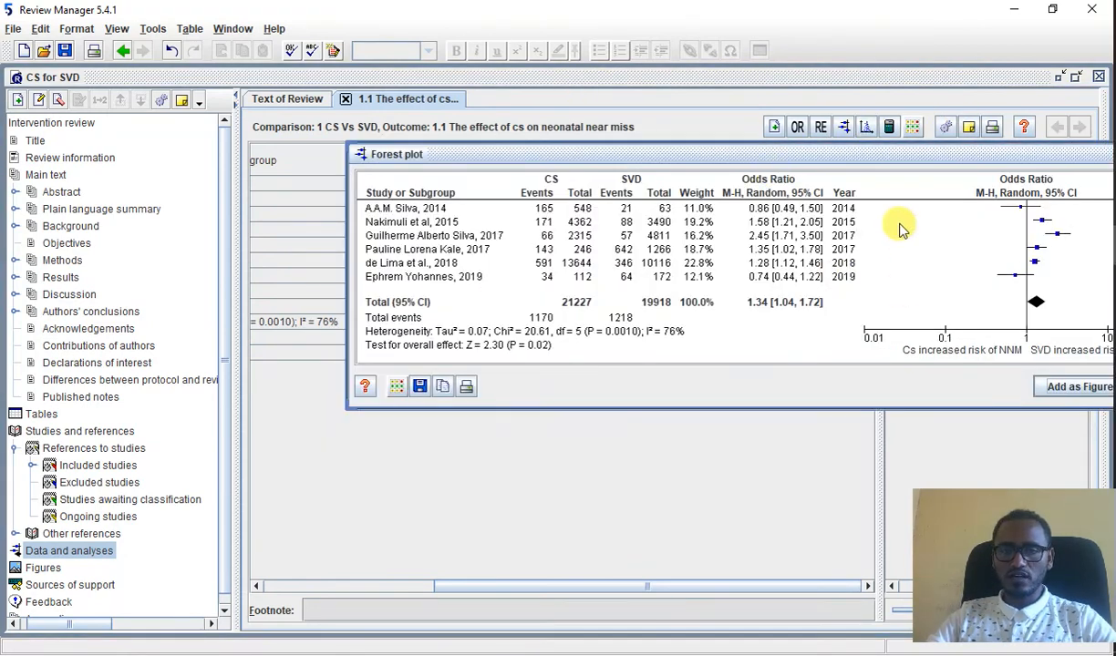
{"action": "left_click", "coordinate": [844, 136]}
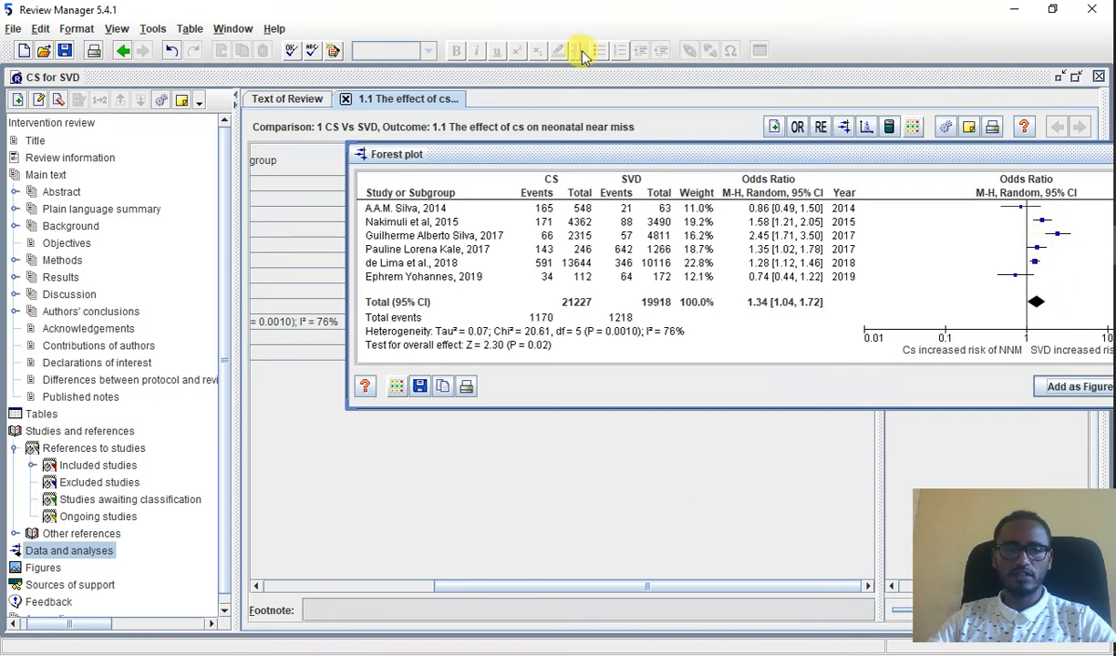
{"action": "left_click_drag", "start_coordinate": [436, 164], "coordinate": [272, 173]}
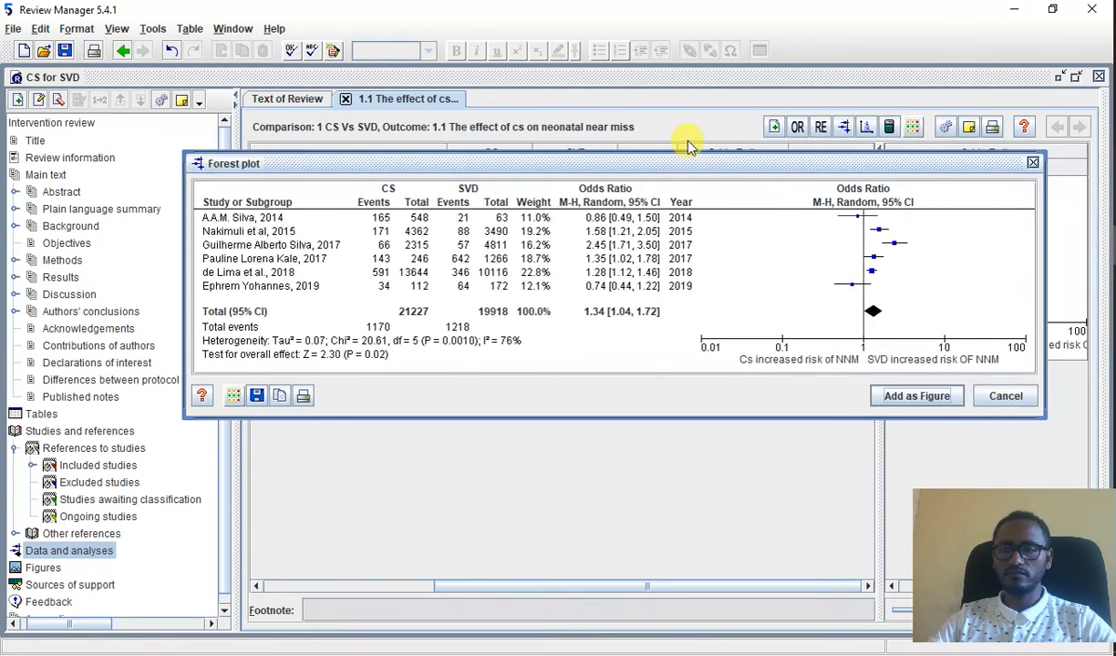
{"action": "left_click", "coordinate": [1032, 163]}
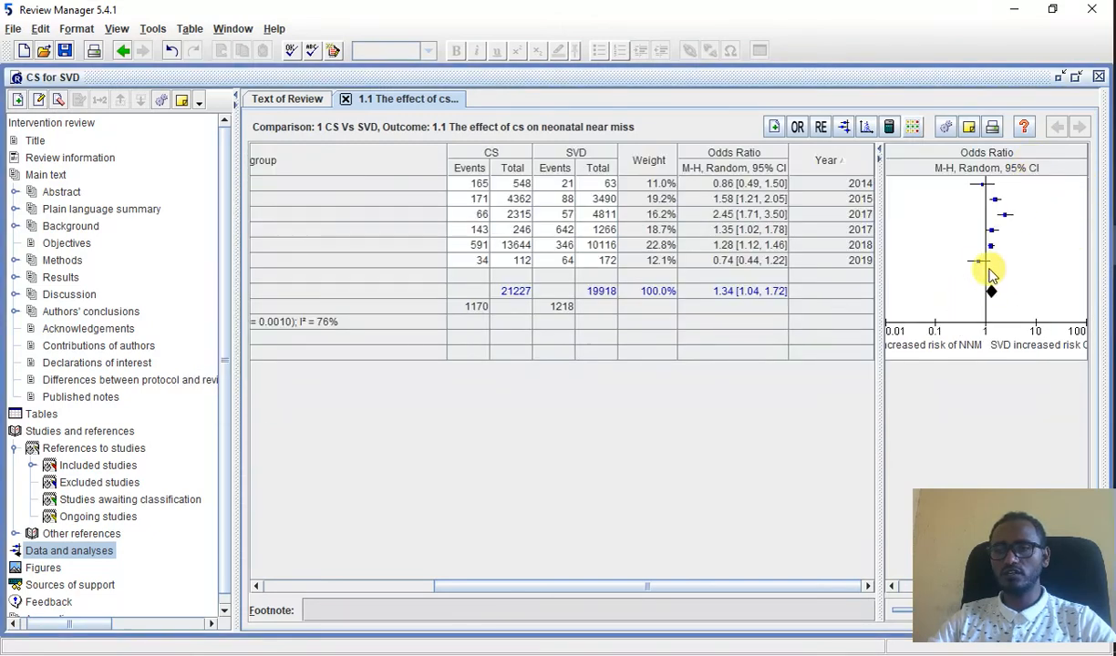
Take a look at the effect calculator, examine the outcome's funnel plot for publication bias, and close both windows.
{"action": "left_click", "coordinate": [890, 127]}
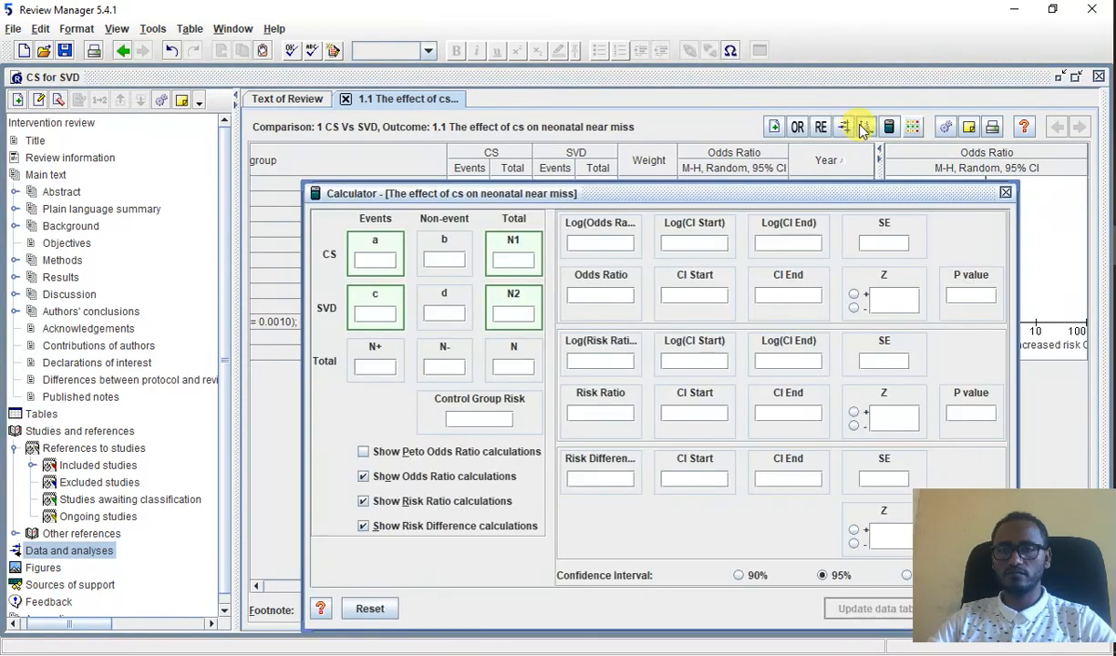
{"action": "left_click", "coordinate": [1004, 194]}
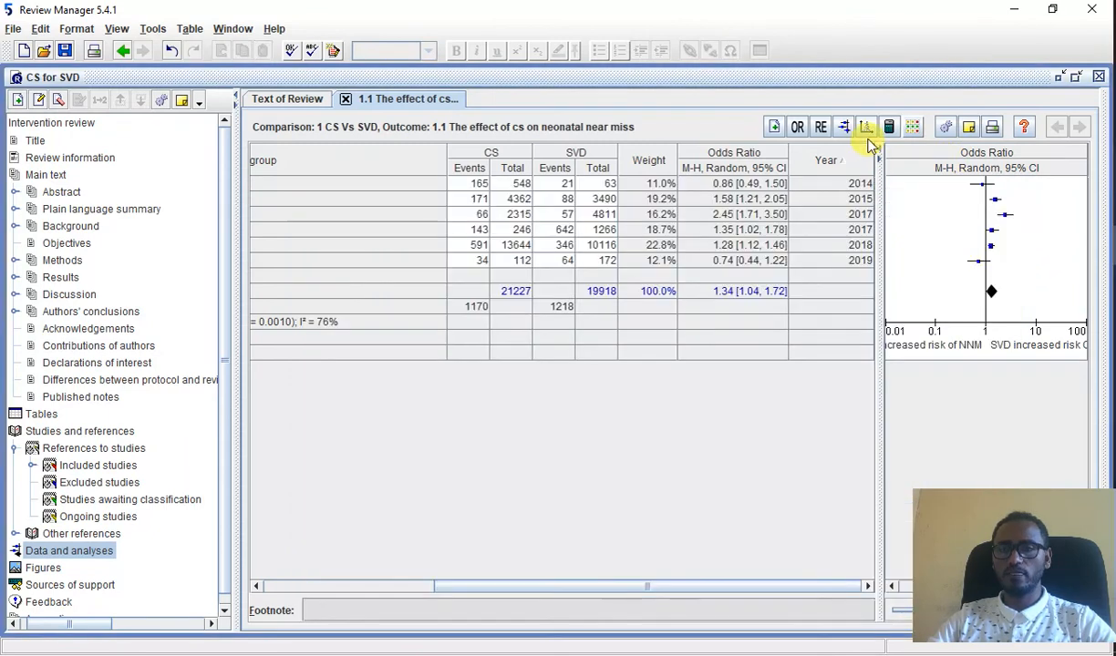
{"action": "left_click", "coordinate": [866, 130]}
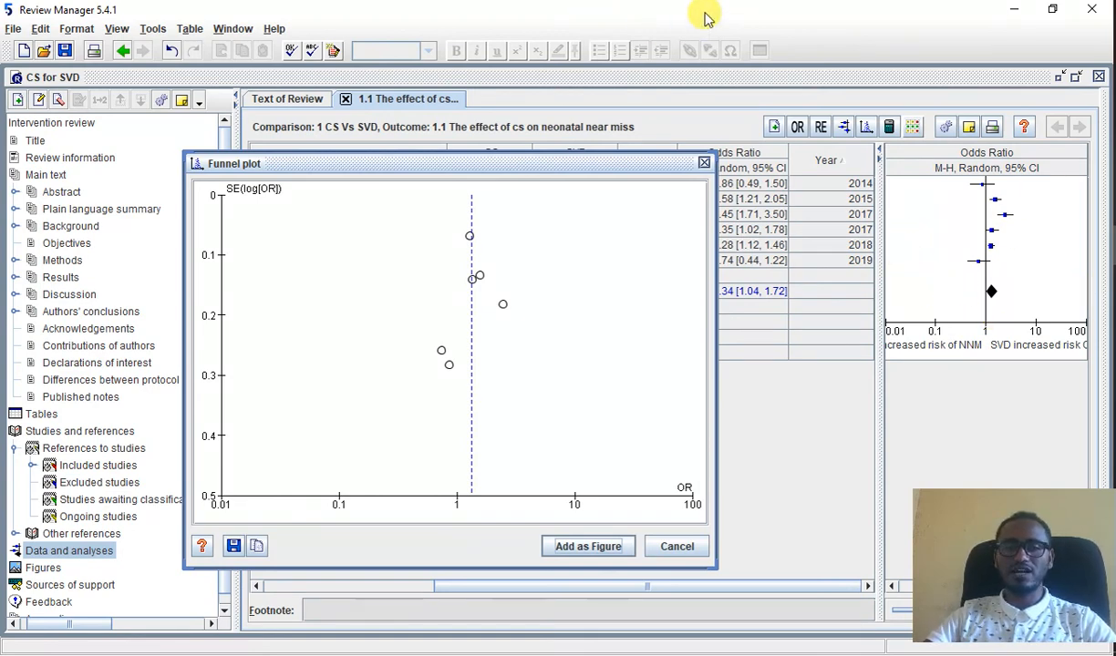
{"action": "left_click", "coordinate": [704, 163]}
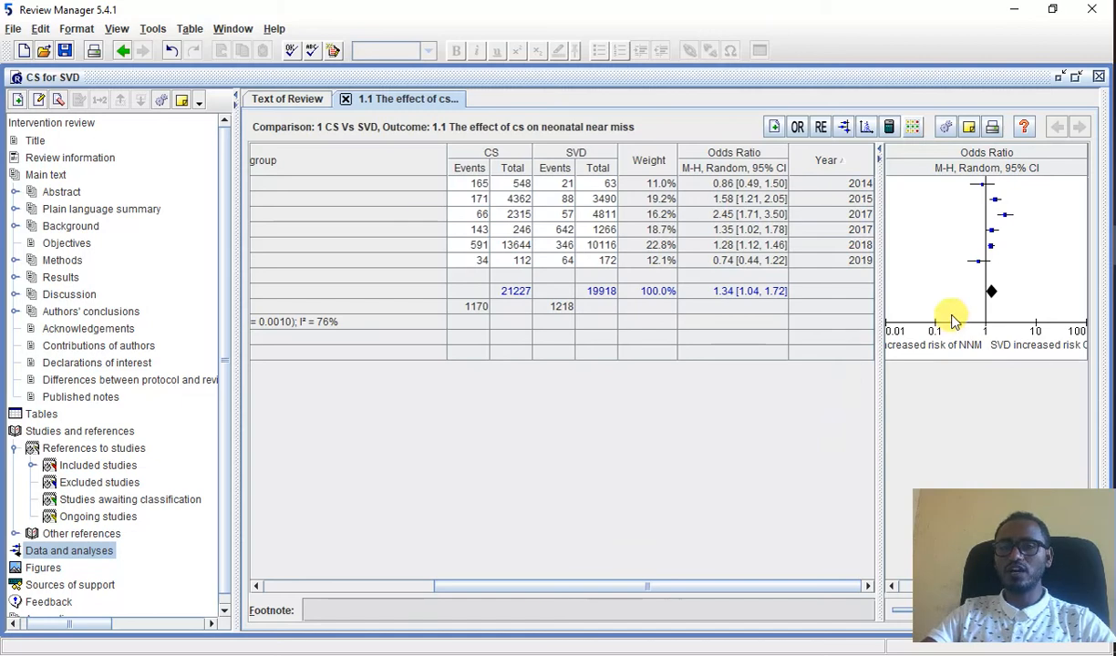
View the empty notes of the neonatal near miss outcome and close them without adding text.
{"action": "left_click", "coordinate": [970, 128]}
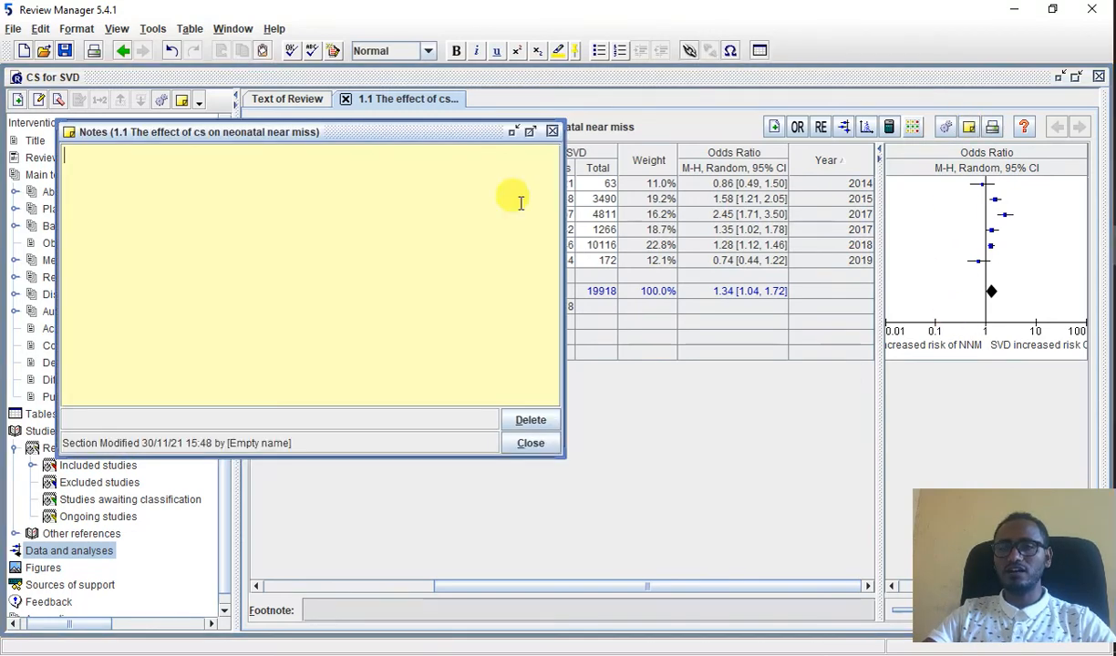
{"action": "left_click", "coordinate": [552, 131]}
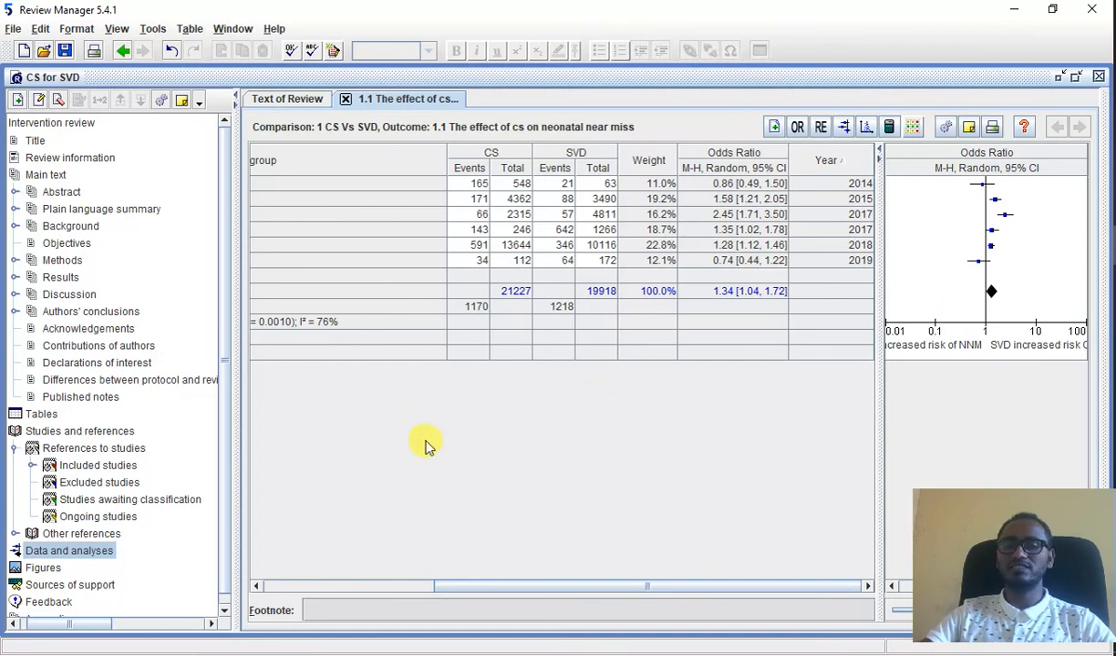